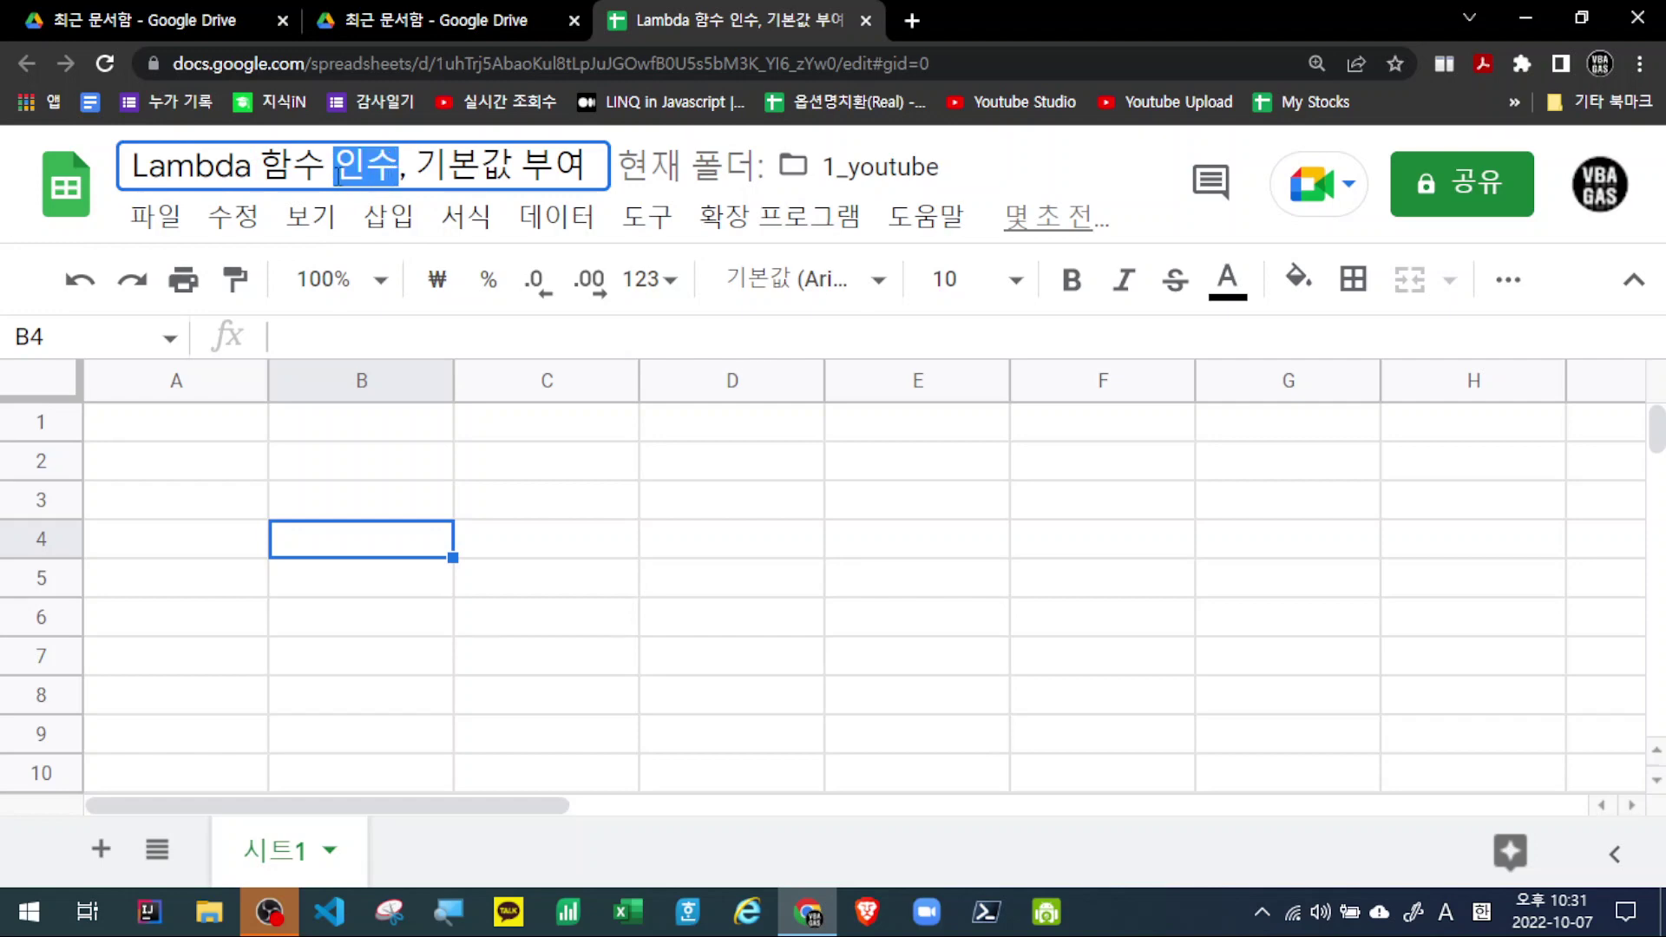
pyautogui.click(413, 167)
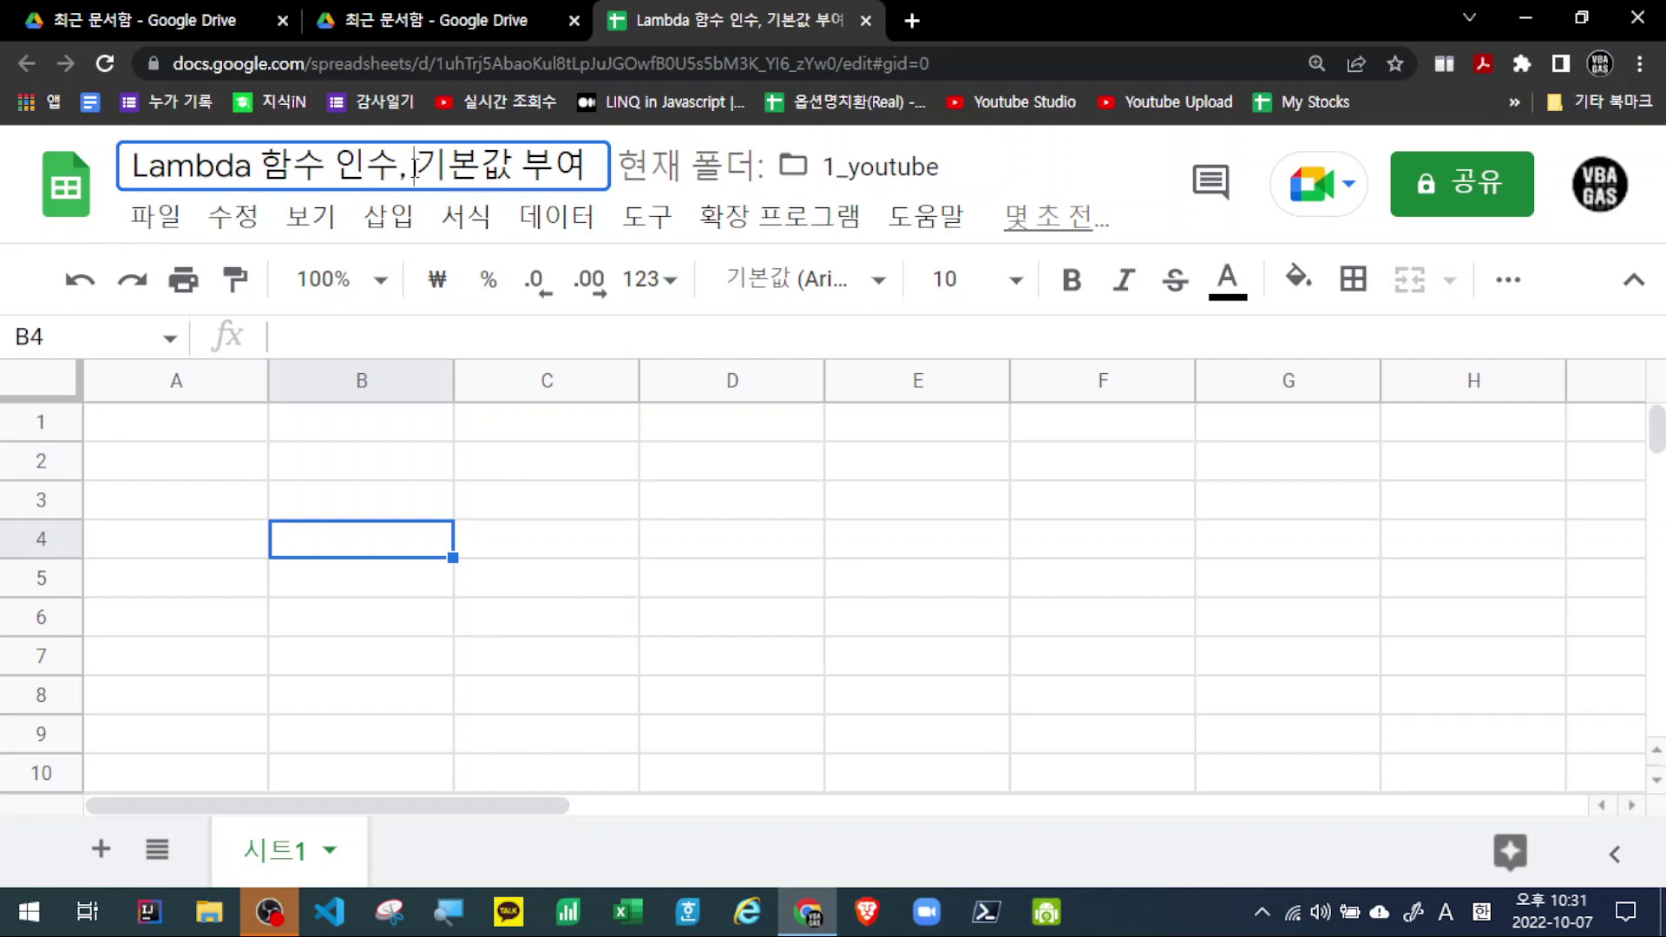
pyautogui.moveTo(420, 166); pyautogui.dragTo(587, 166)
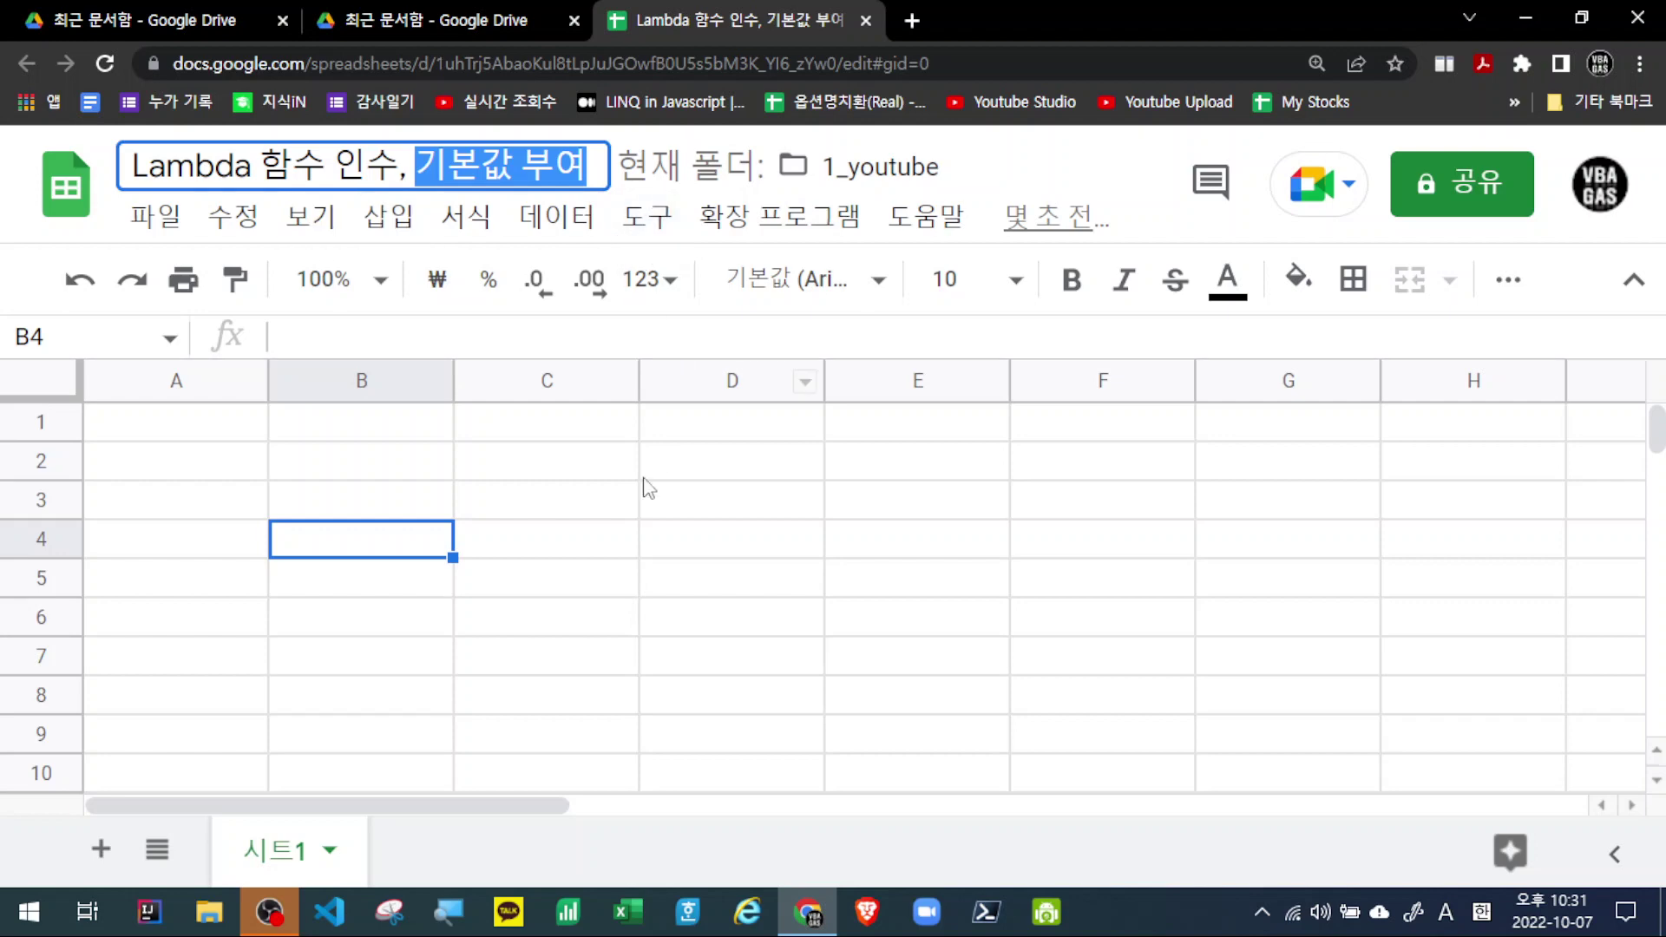
pyautogui.click(530, 476)
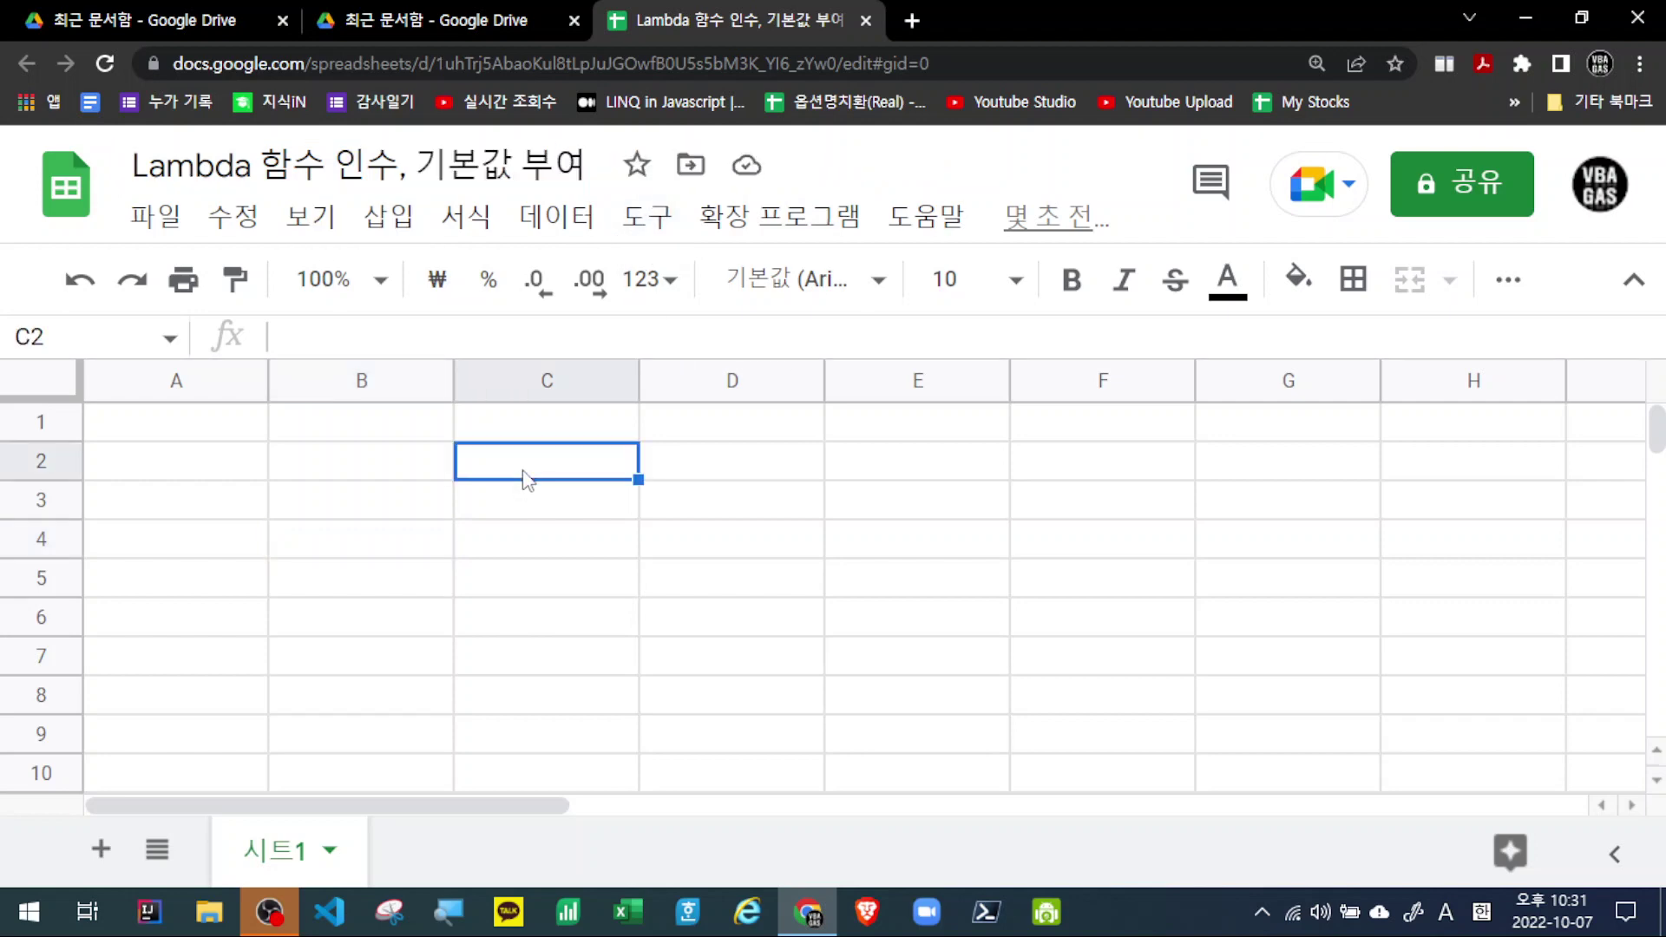
# Write the placeholder function call =smxxx( 5, 6) in cell B2.
pyautogui.click(393, 476)
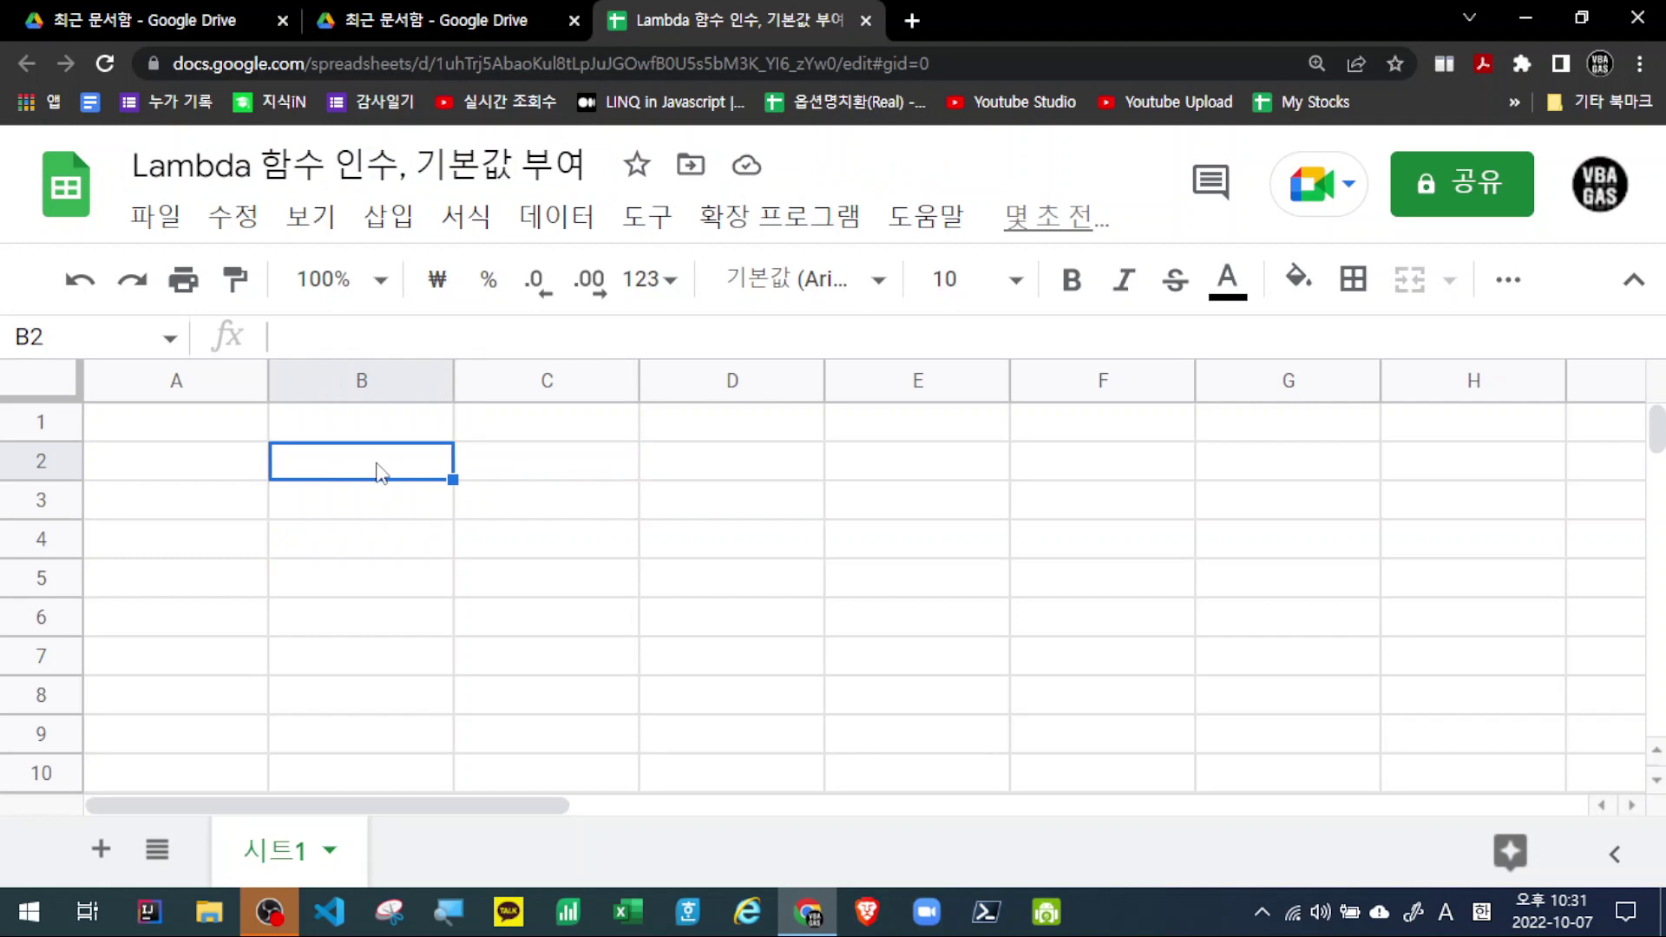
pyautogui.write('=')
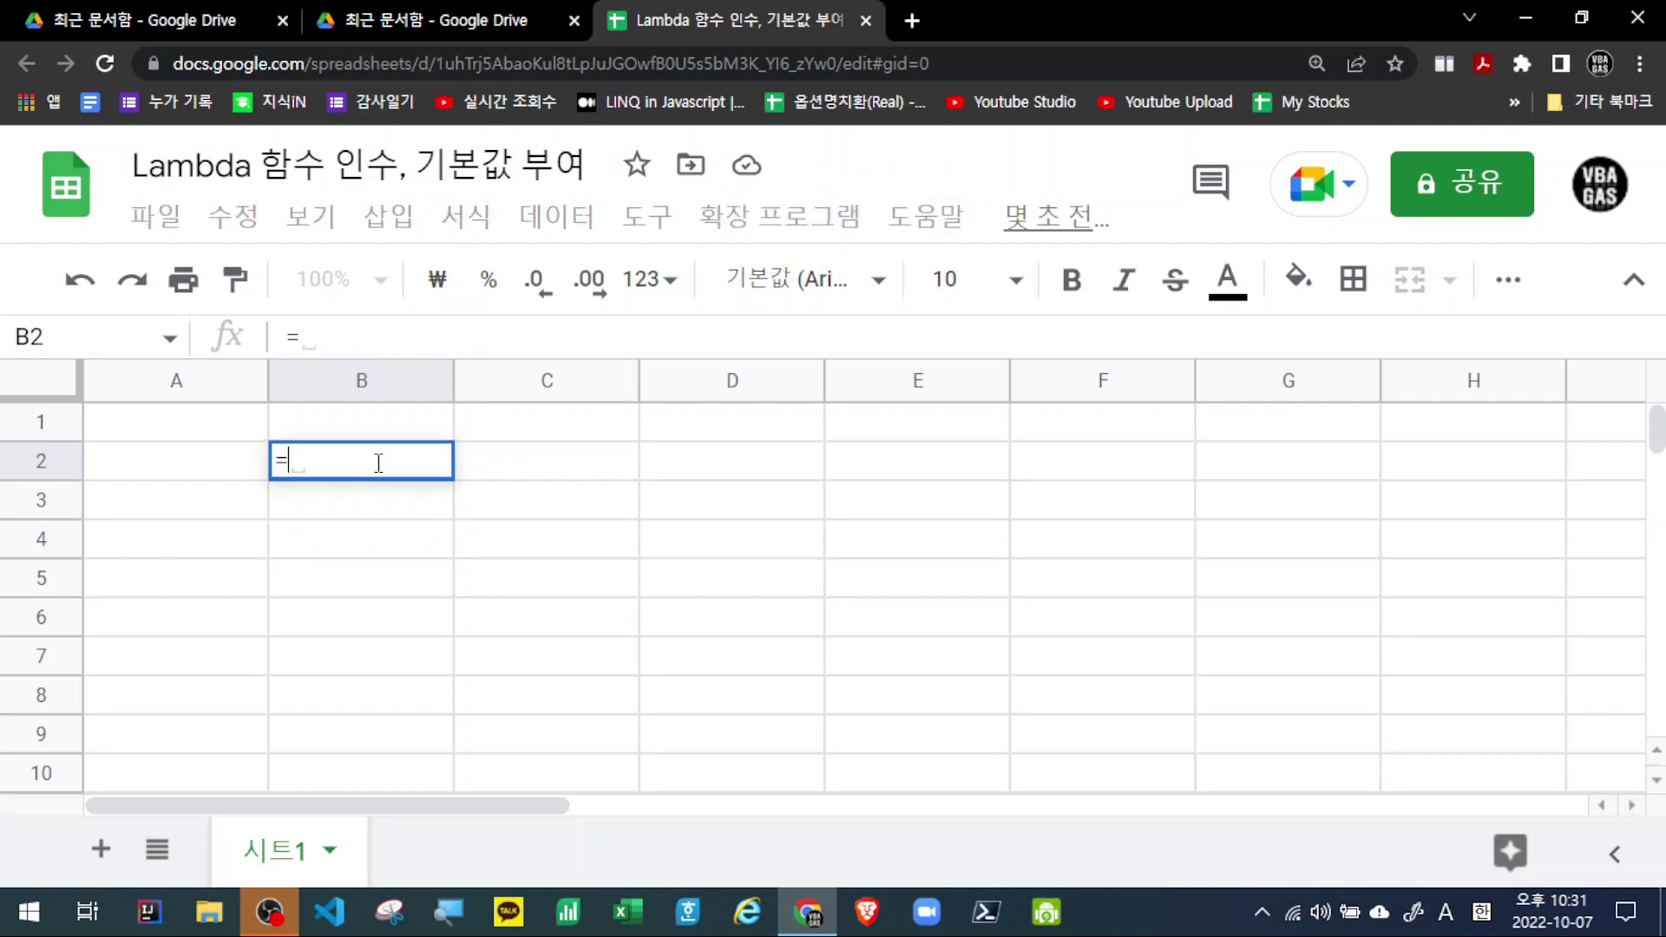
pyautogui.write('sm')
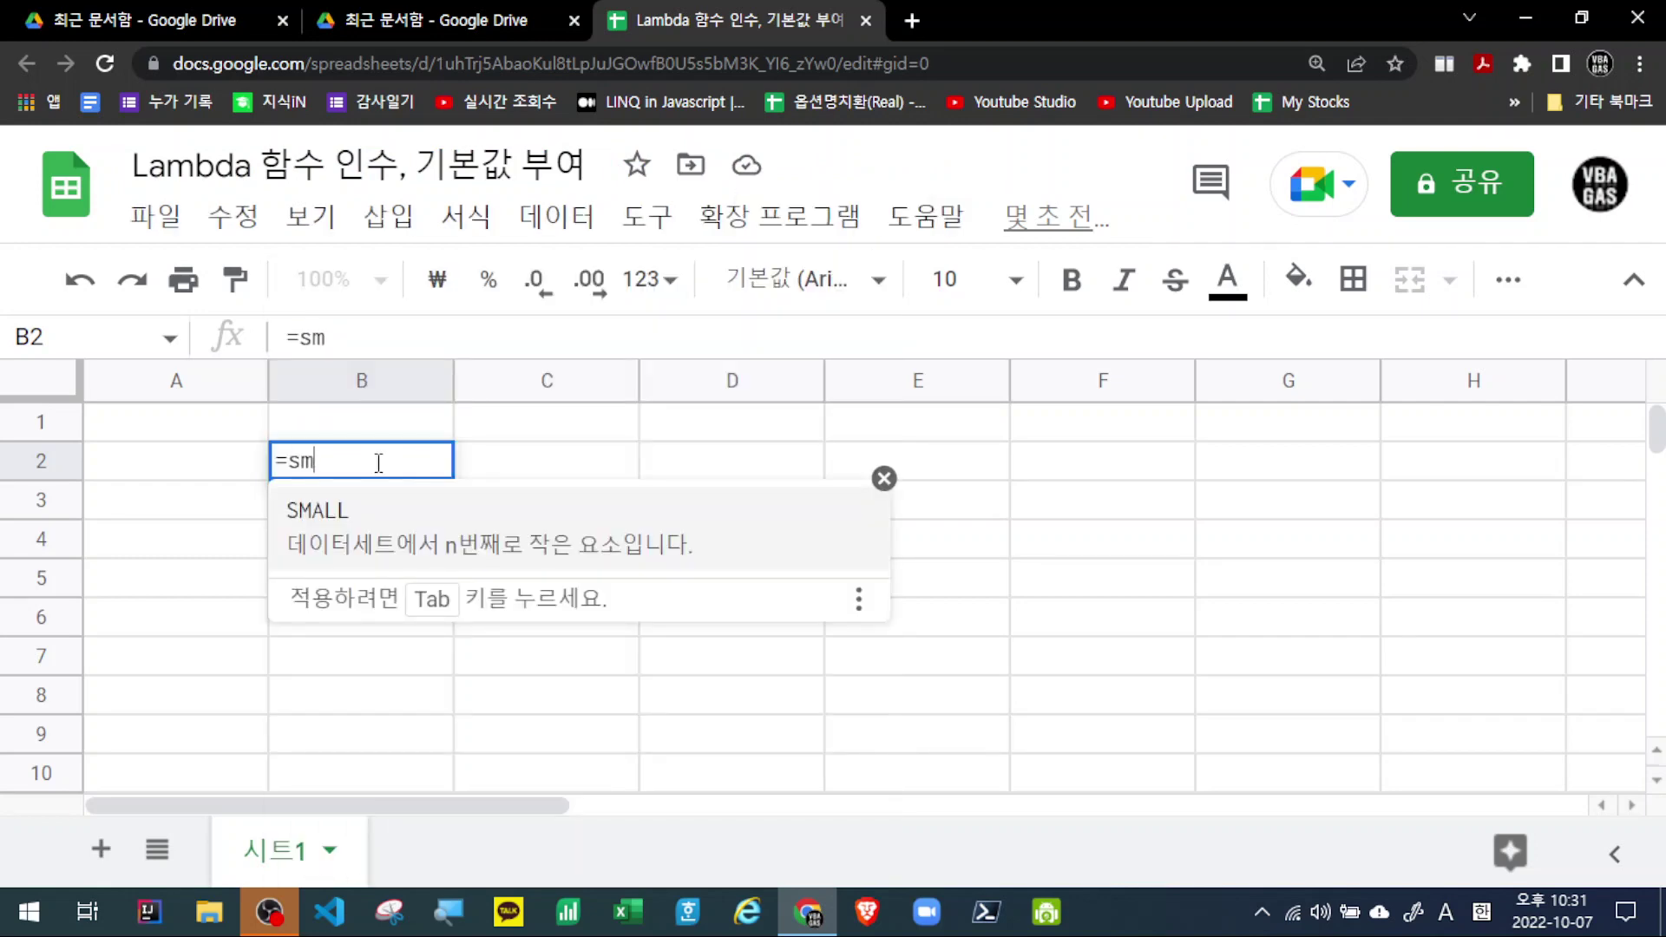
pyautogui.write('xxx')
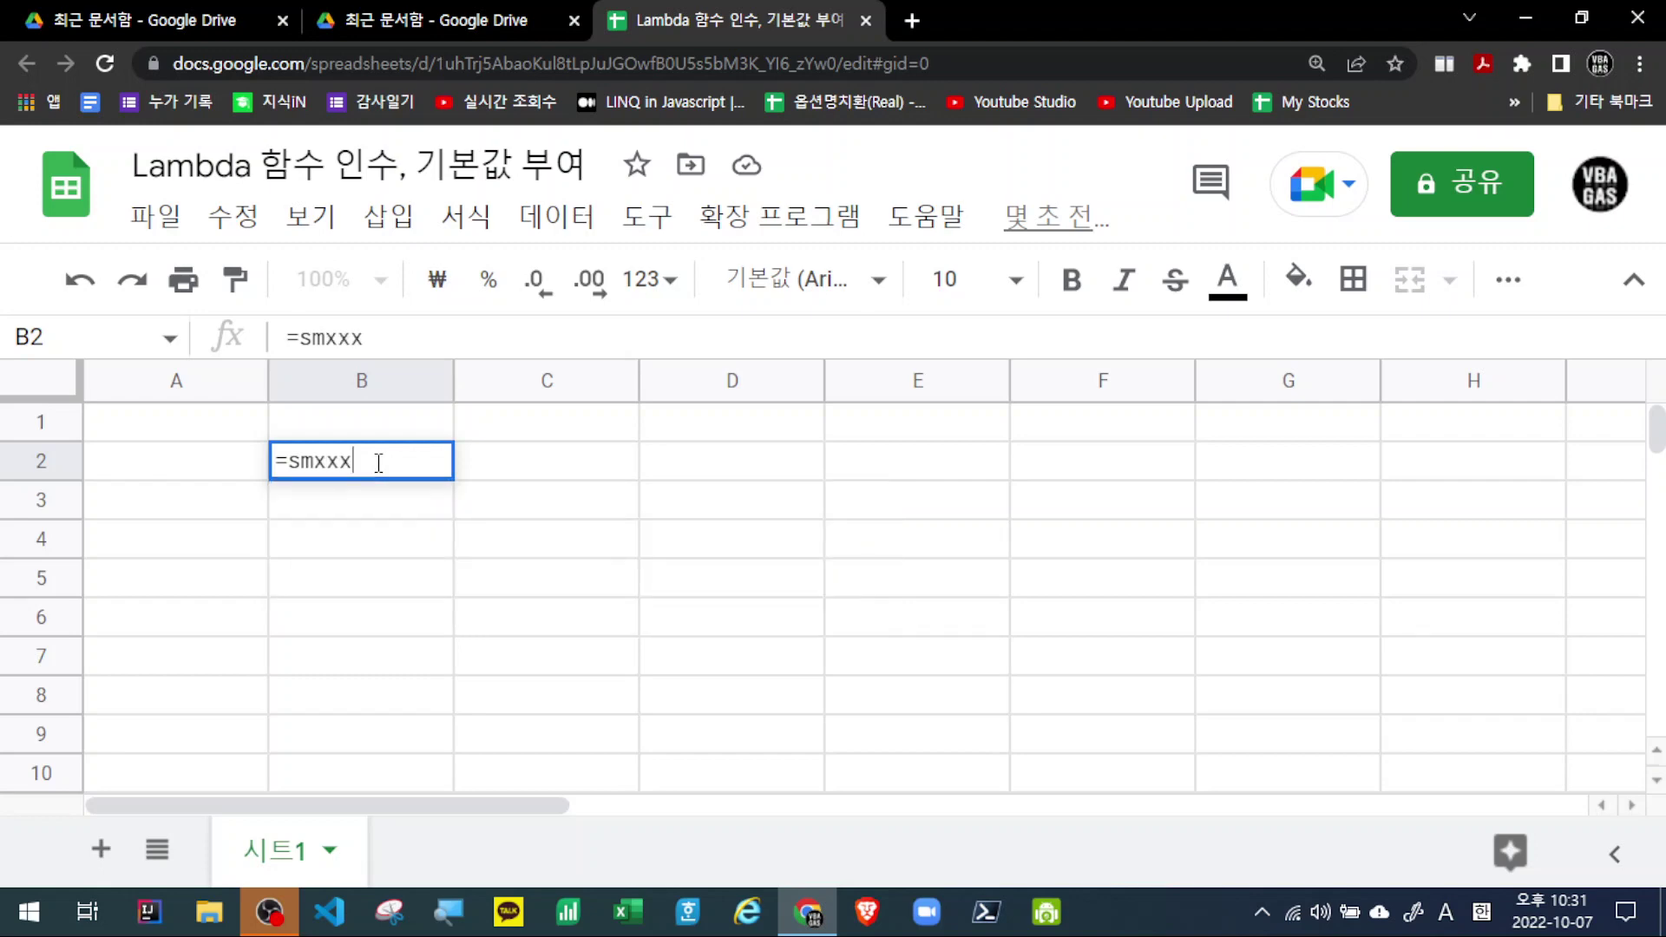
pyautogui.write('(')
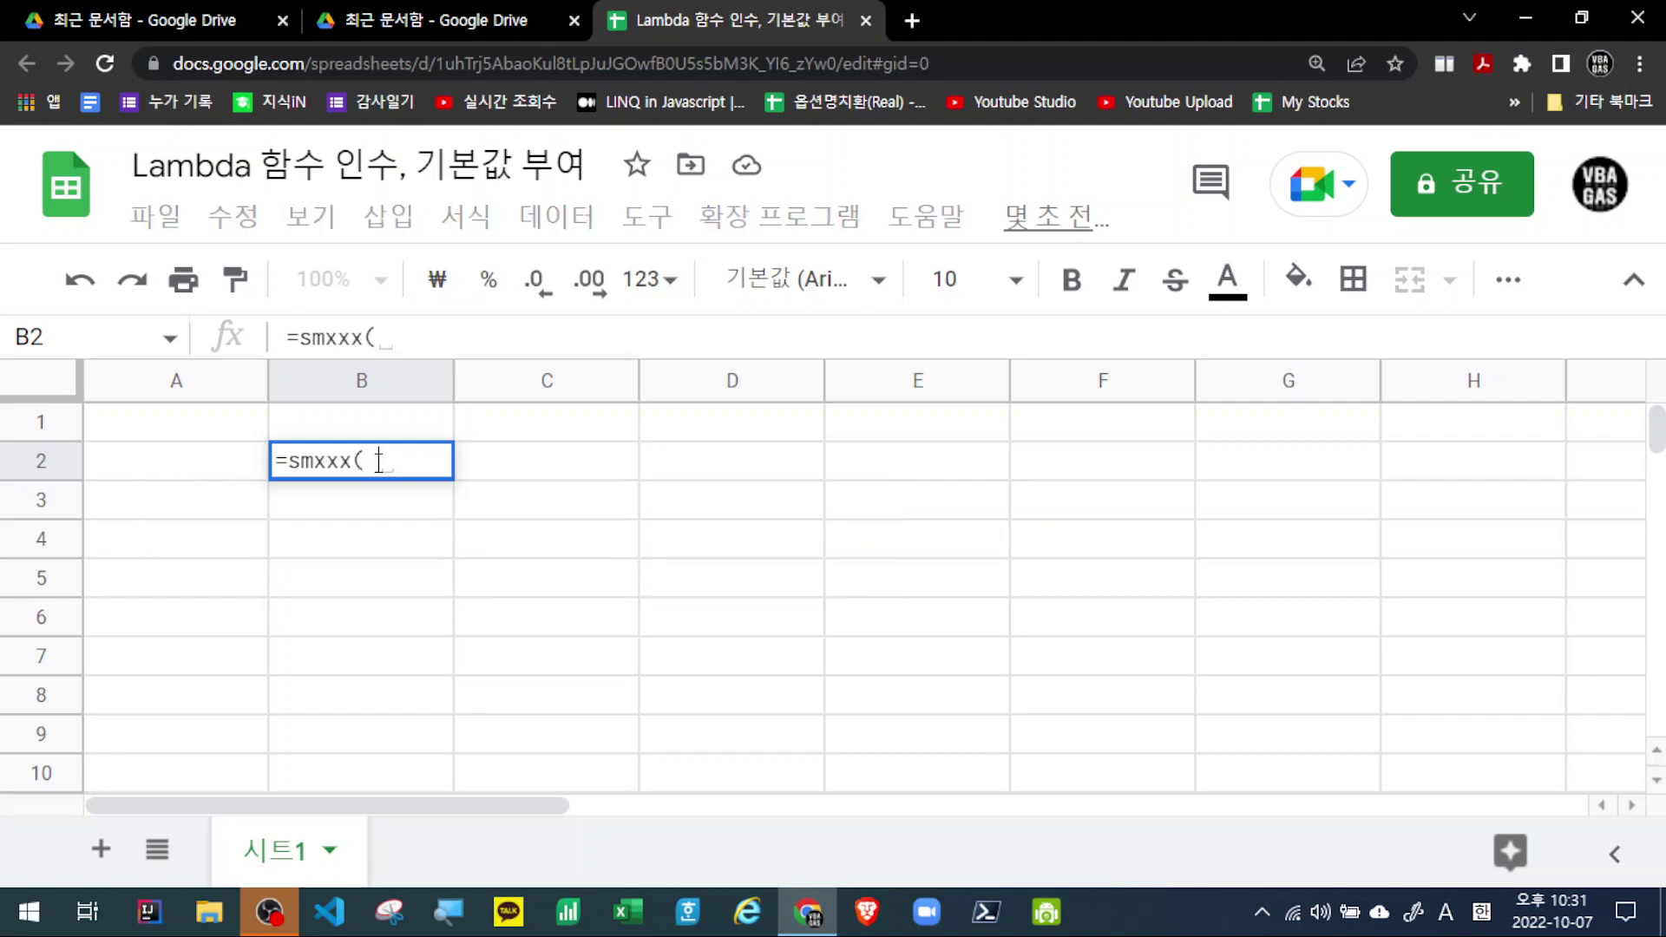
pyautogui.write(' 5, 6')
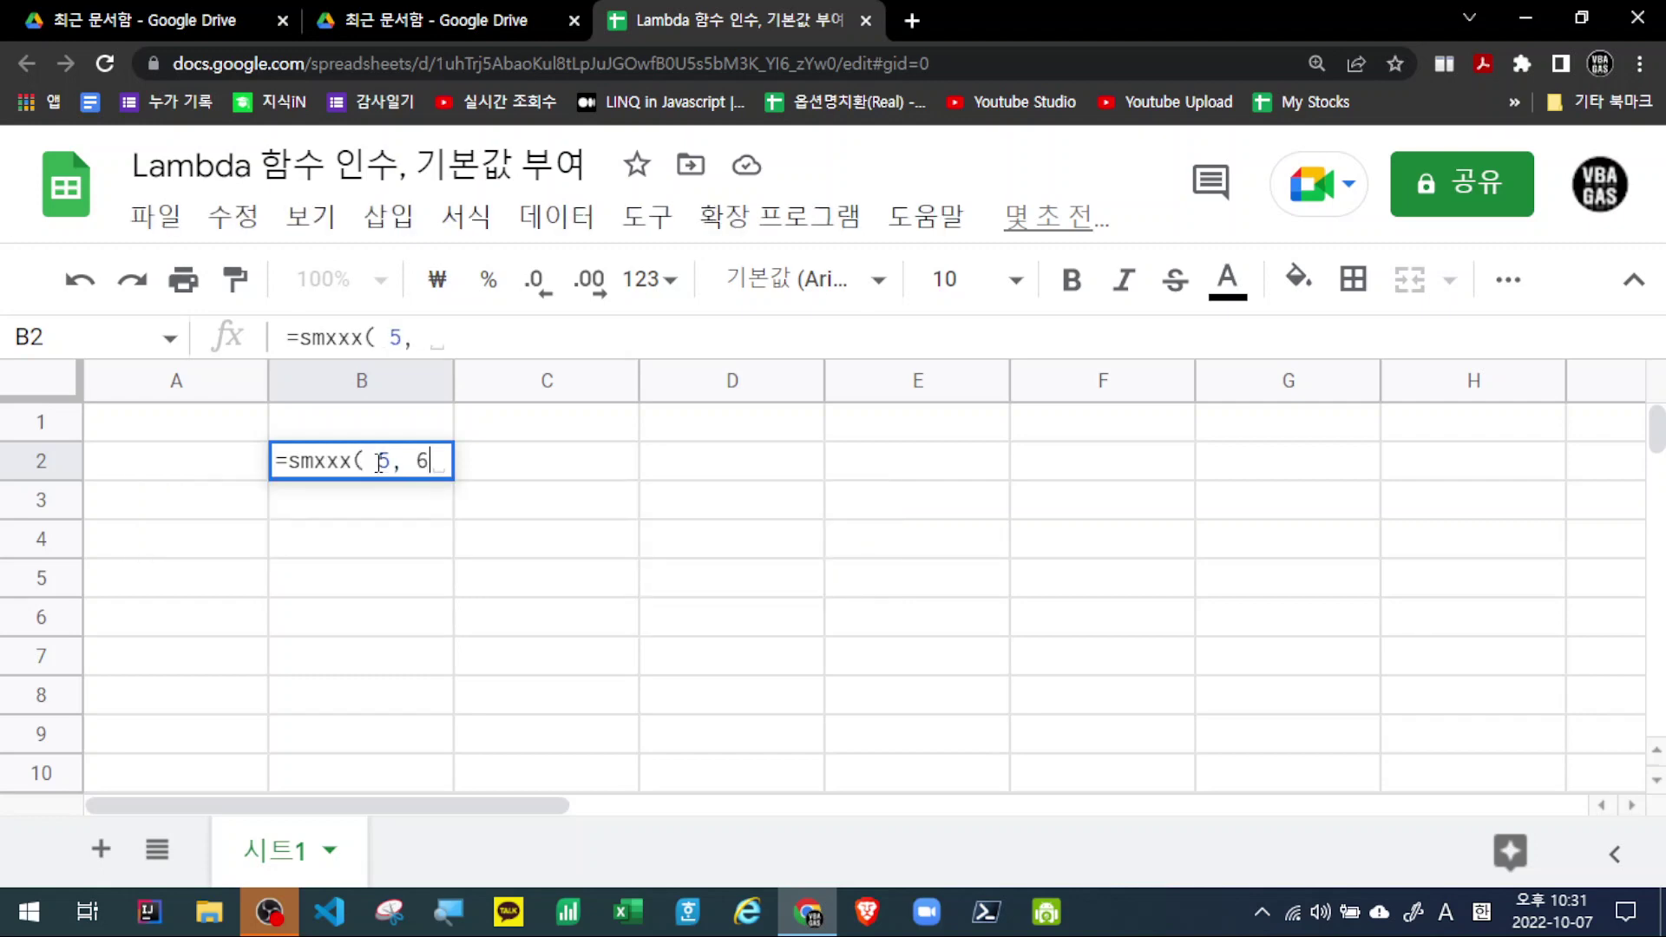
pyautogui.write(')')
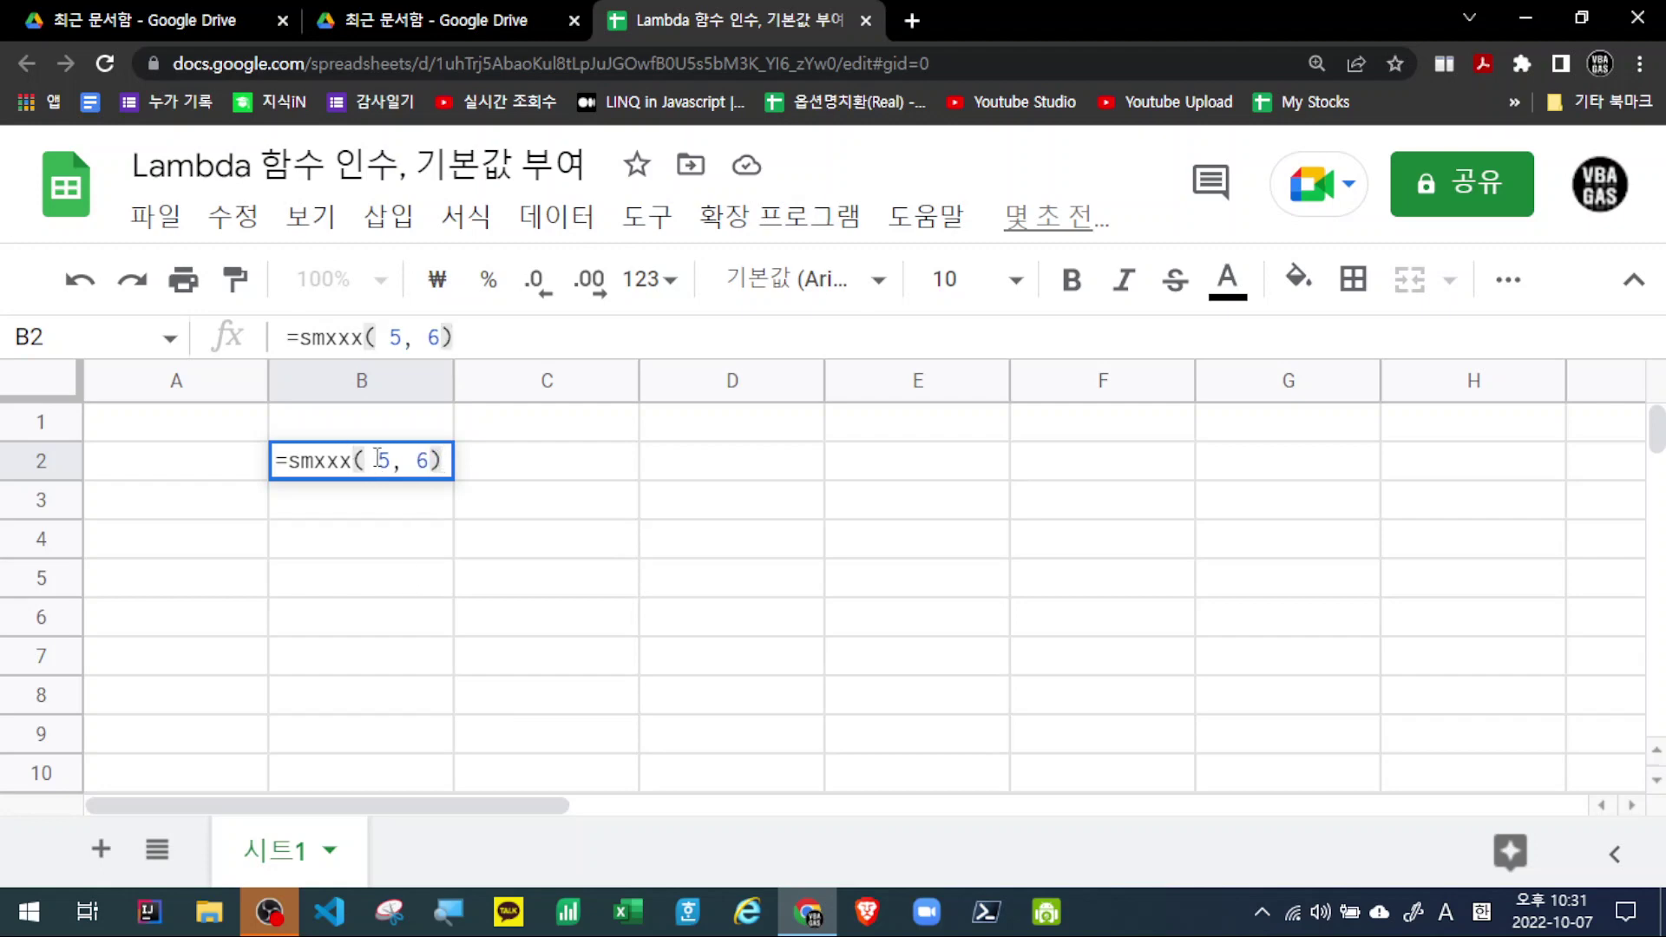
pyautogui.moveTo(378, 461); pyautogui.dragTo(426, 467)
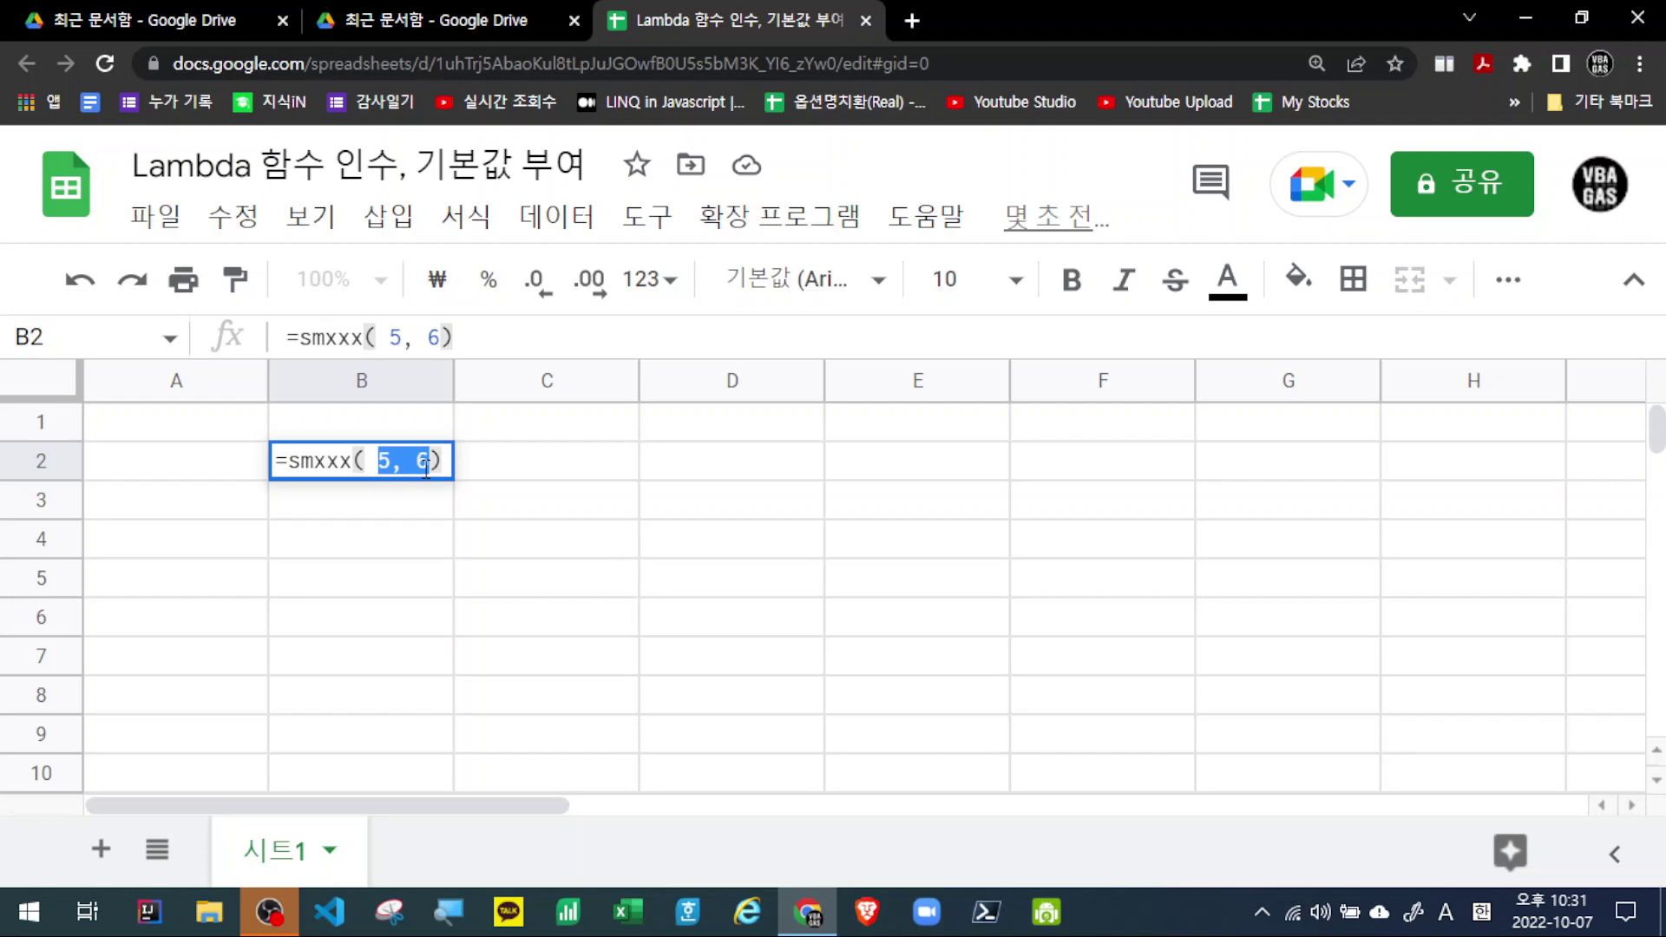
pyautogui.click(340, 460)
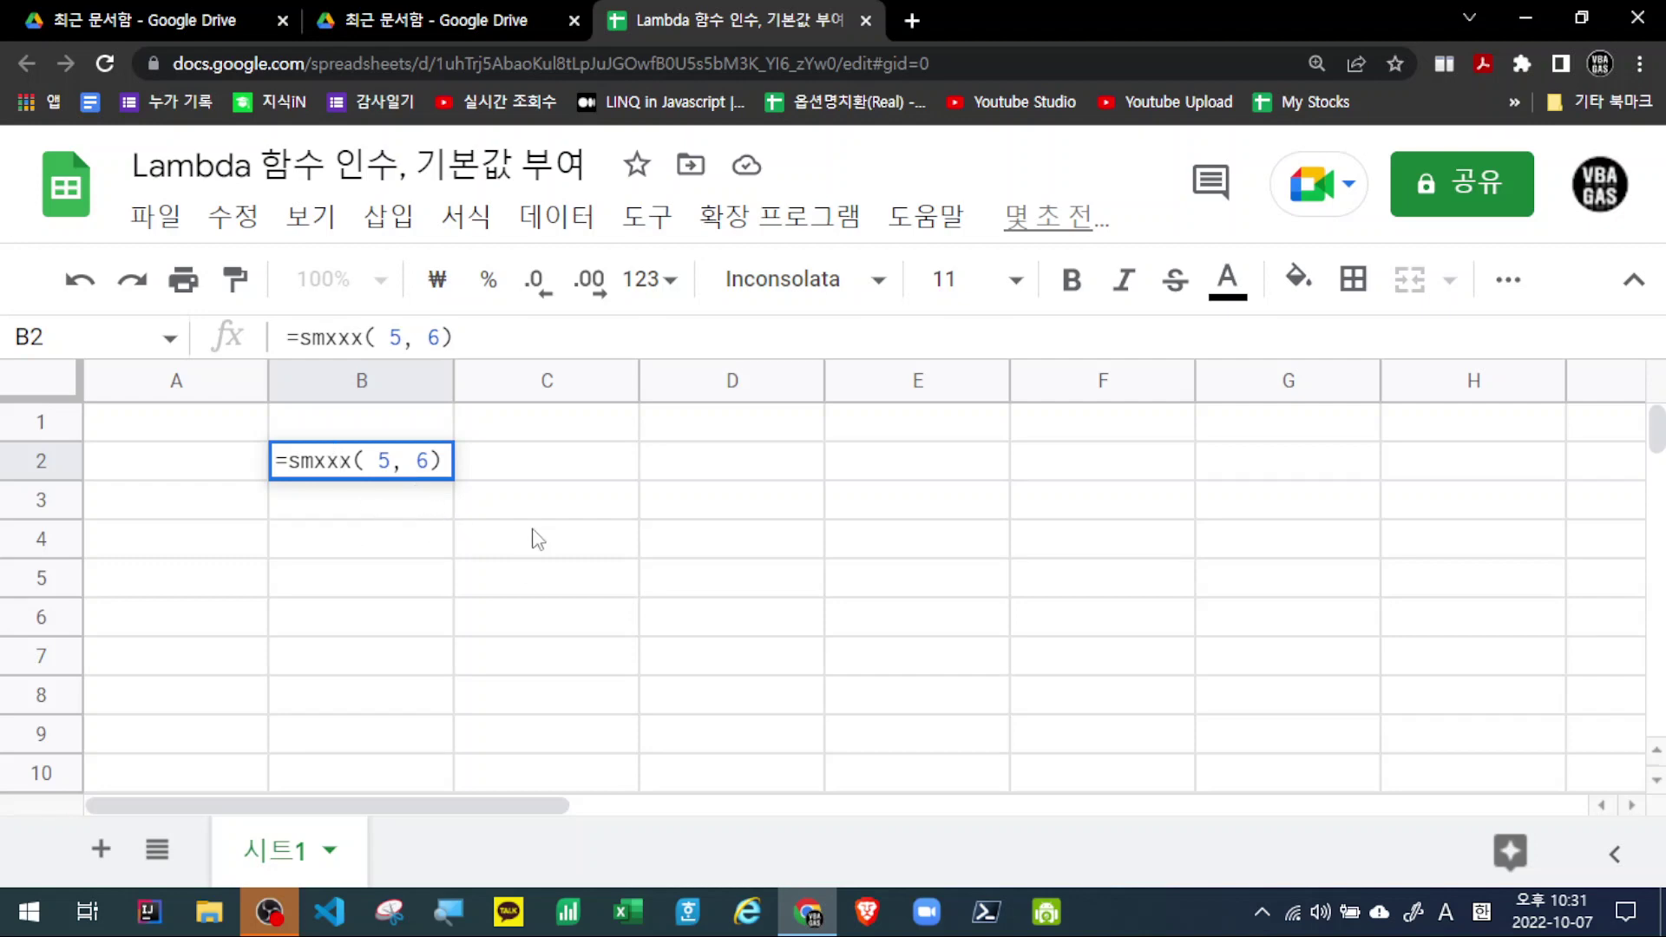
# Leave the first argument of the smxxx call in B2 empty and enter the formula as =smxxx( , 6).
pyautogui.click(390, 462)
pyautogui.press('BackSpace')
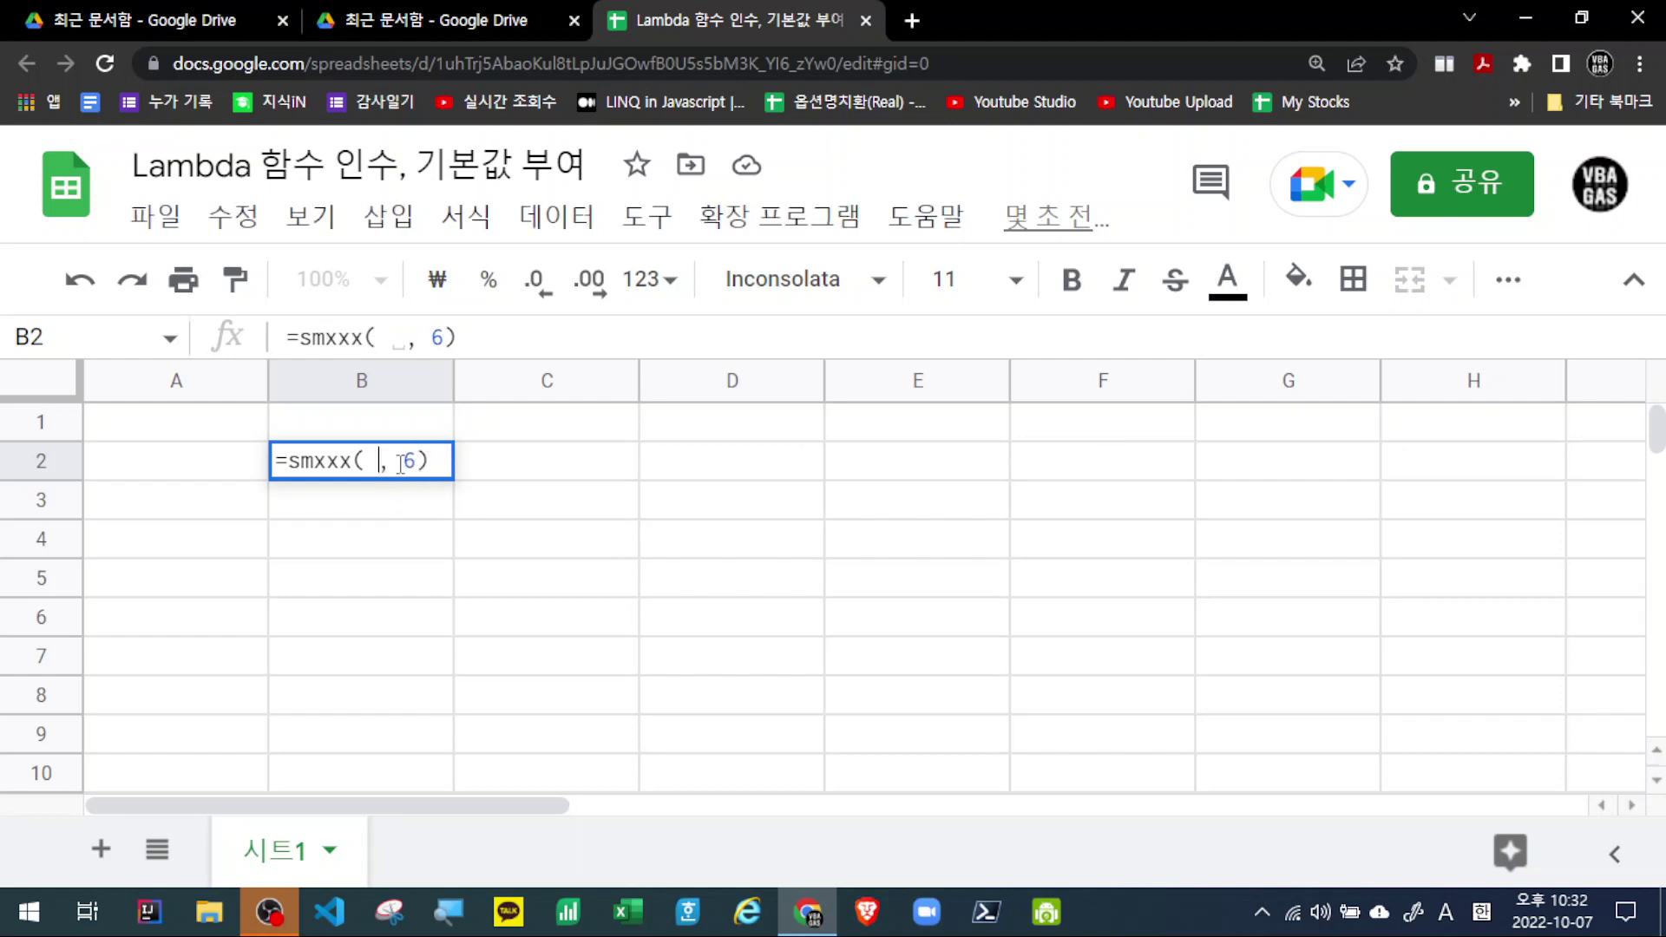
pyautogui.click(401, 464)
pyautogui.click(370, 462)
pyautogui.press('Return')
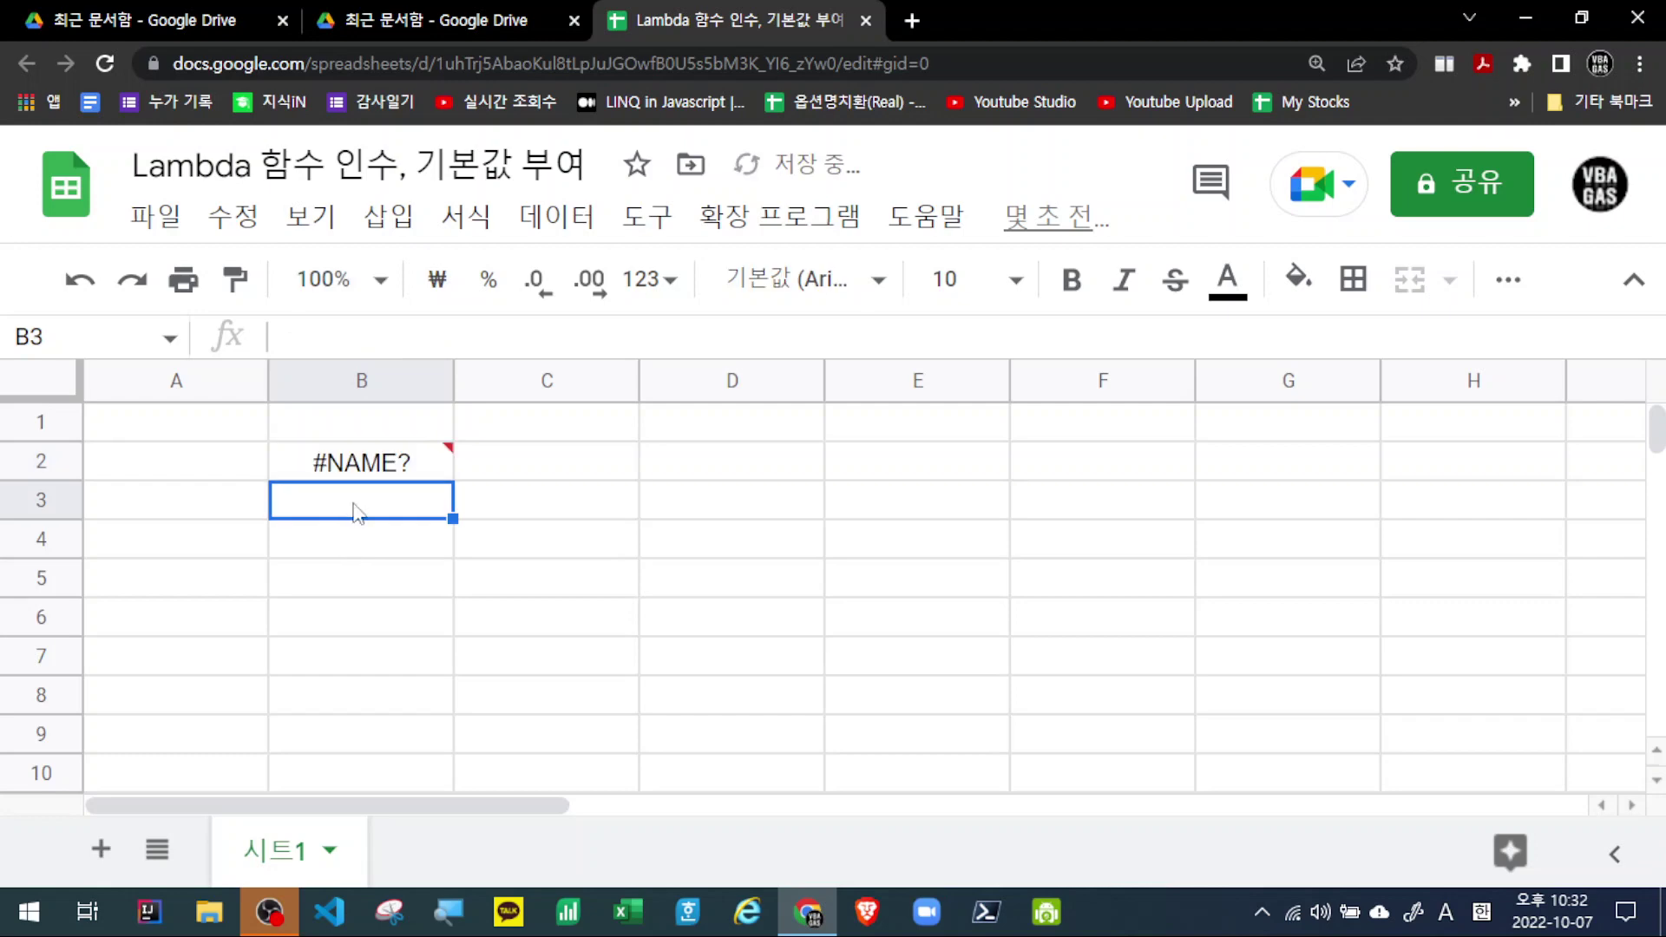
# Clear the placeholder formula from cell B2.
pyautogui.press('Up')
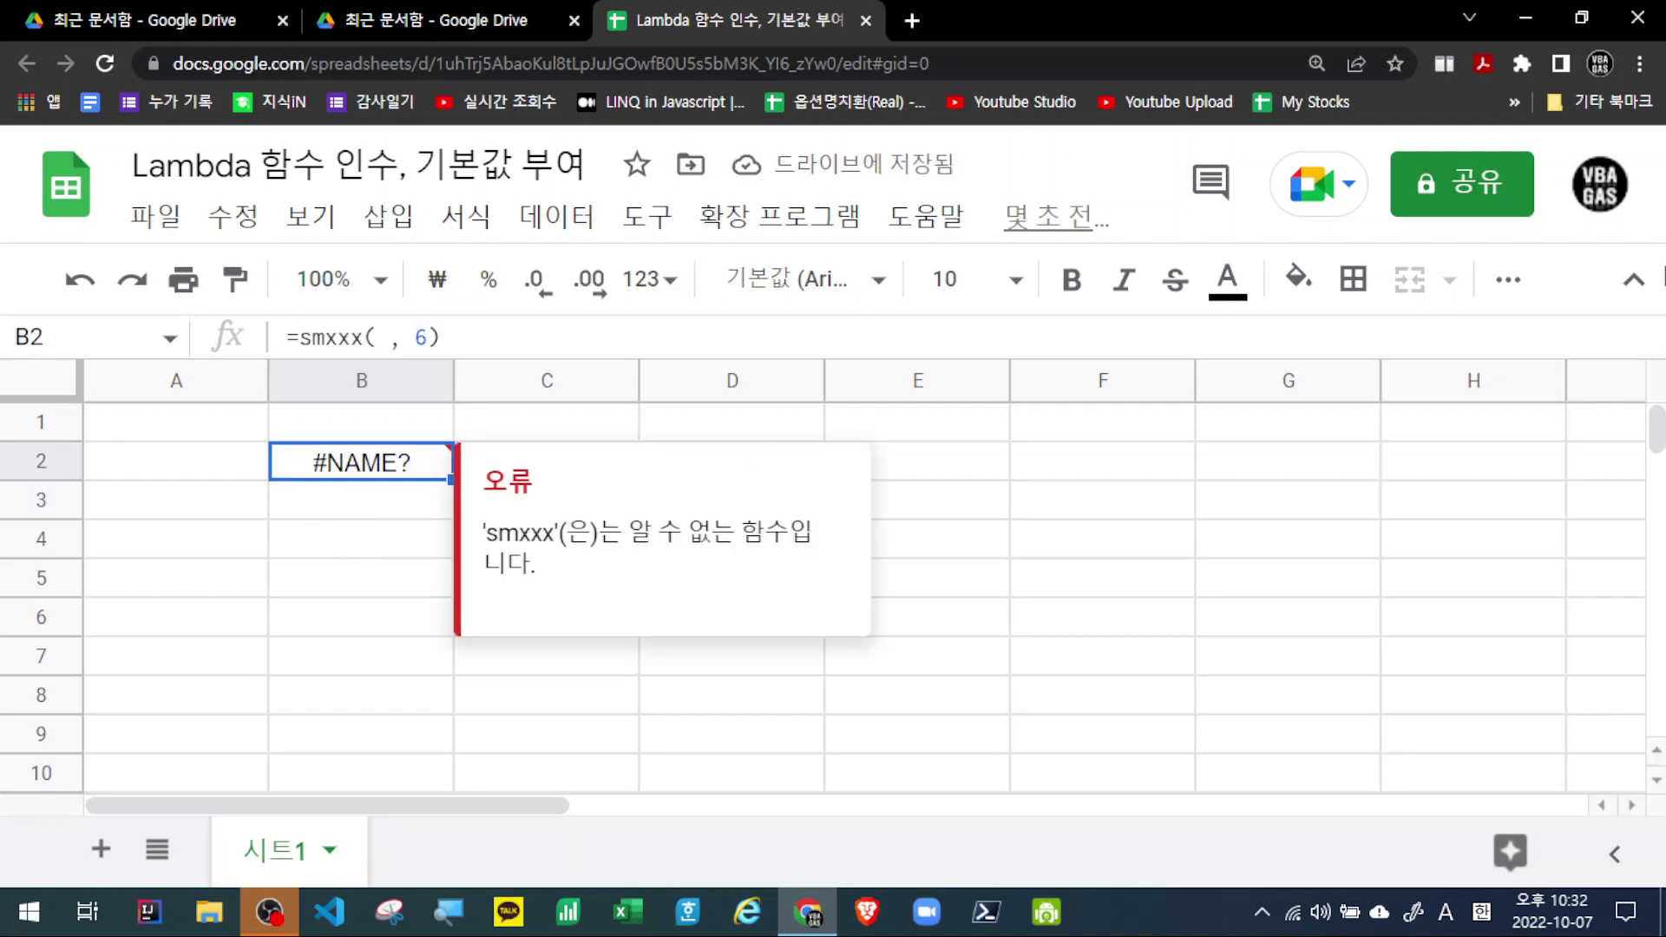
pyautogui.press('Delete')
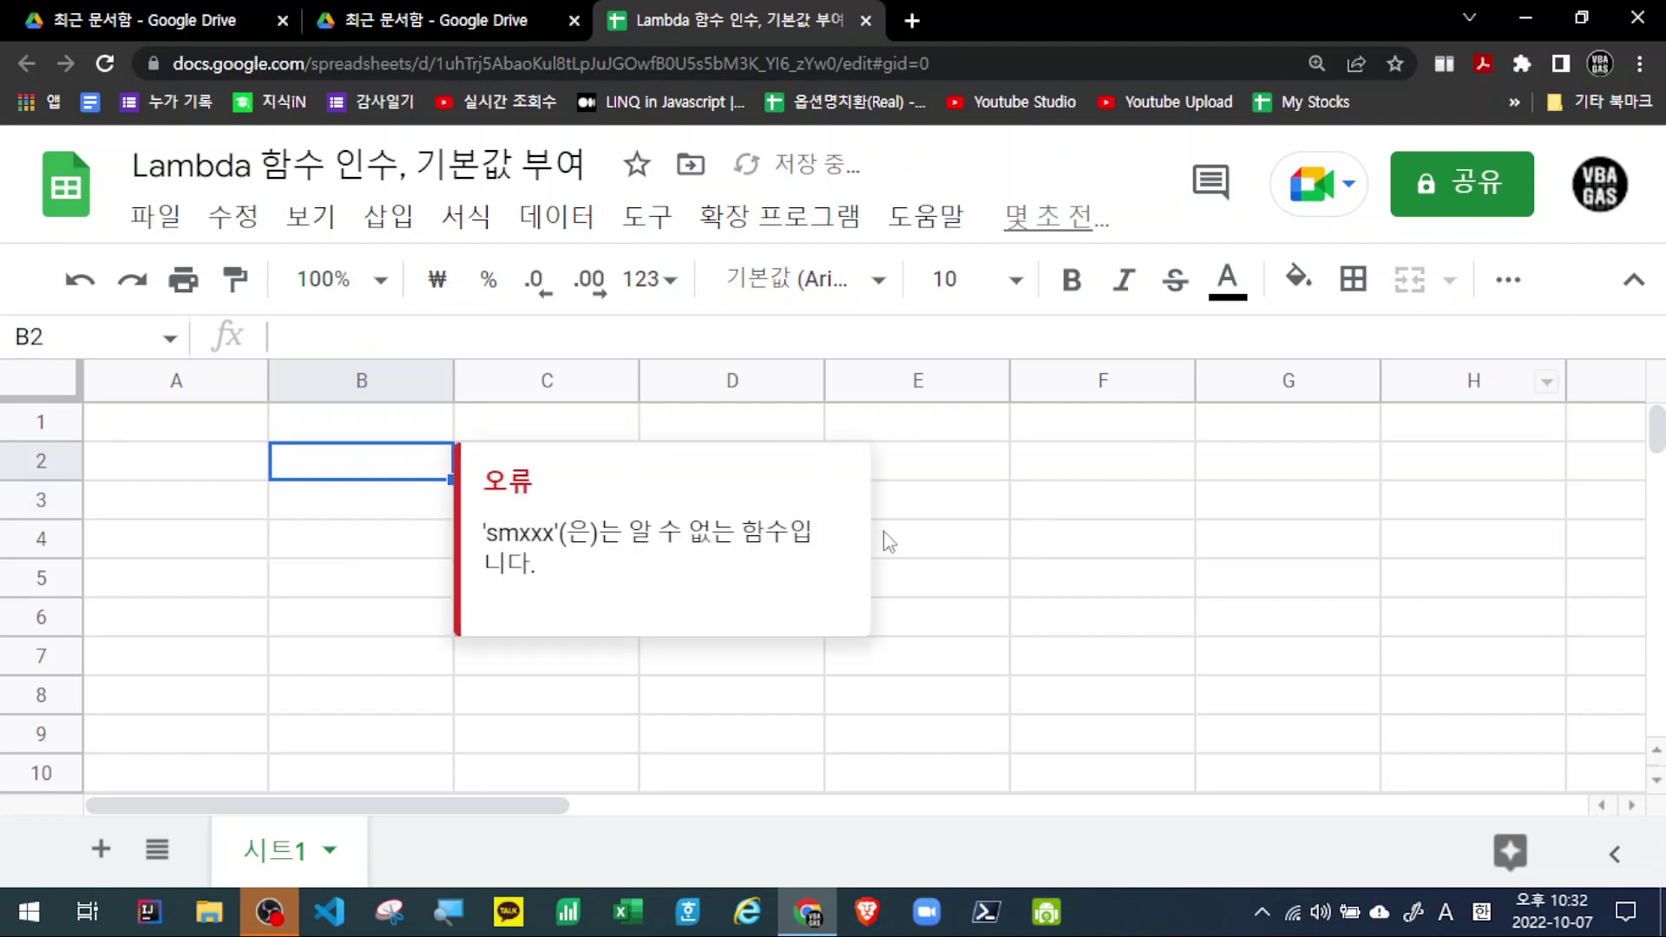
pyautogui.click(1084, 540)
# Write the formula =if( 5, true, false ) in cell C2.
pyautogui.click(570, 468)
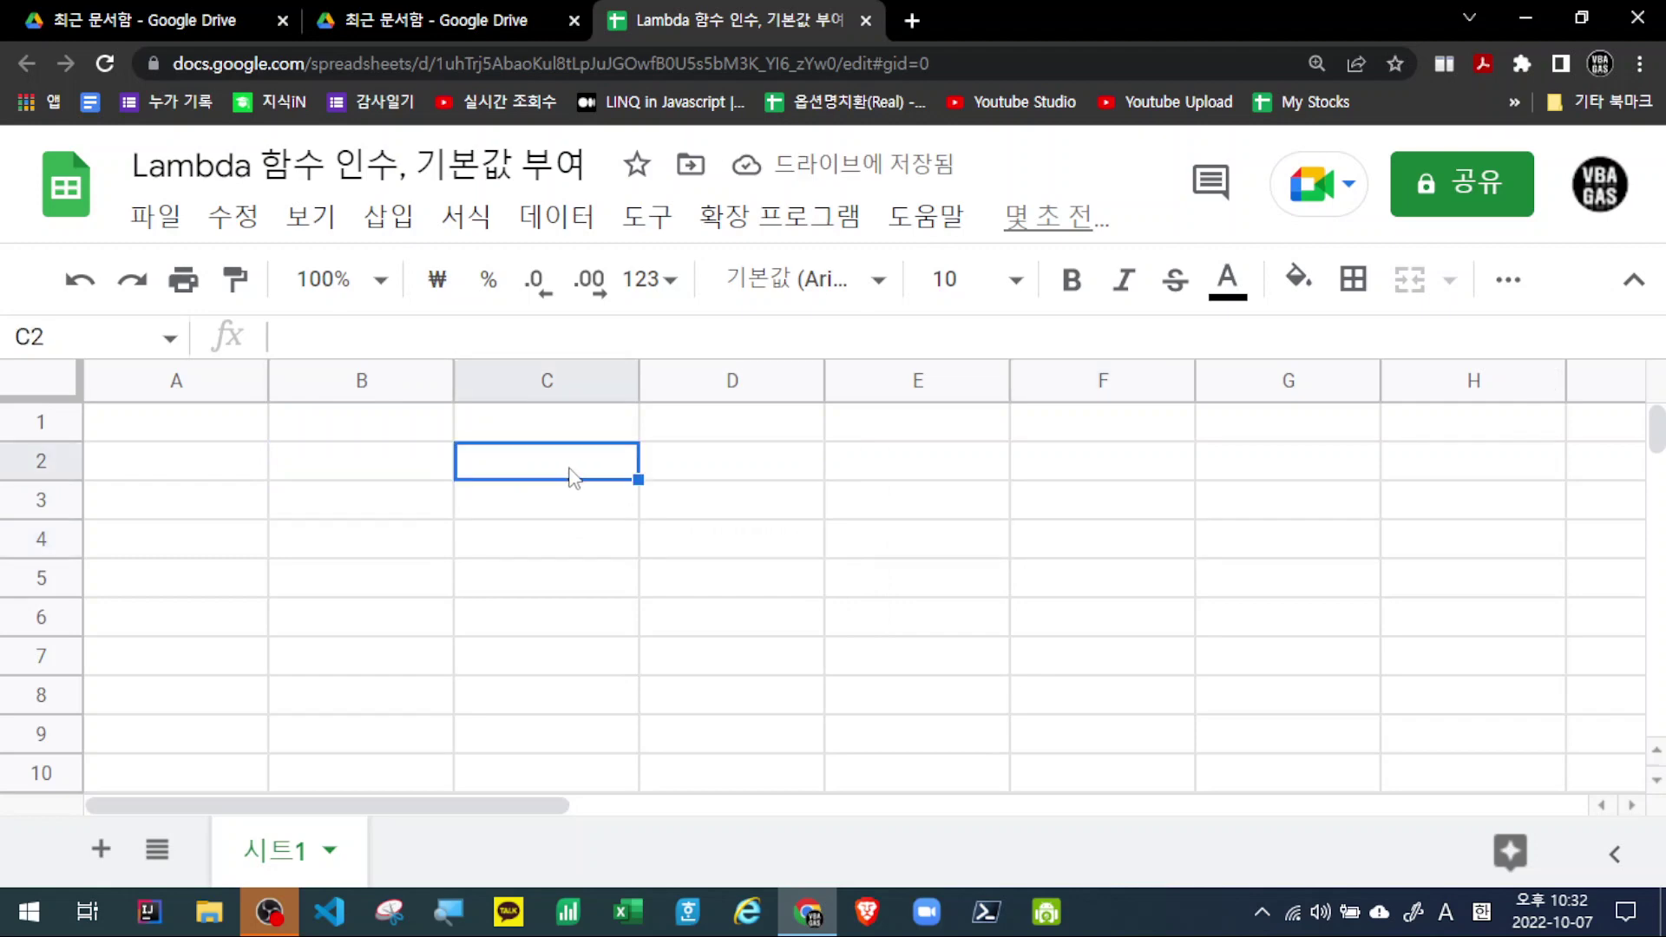
pyautogui.write('=')
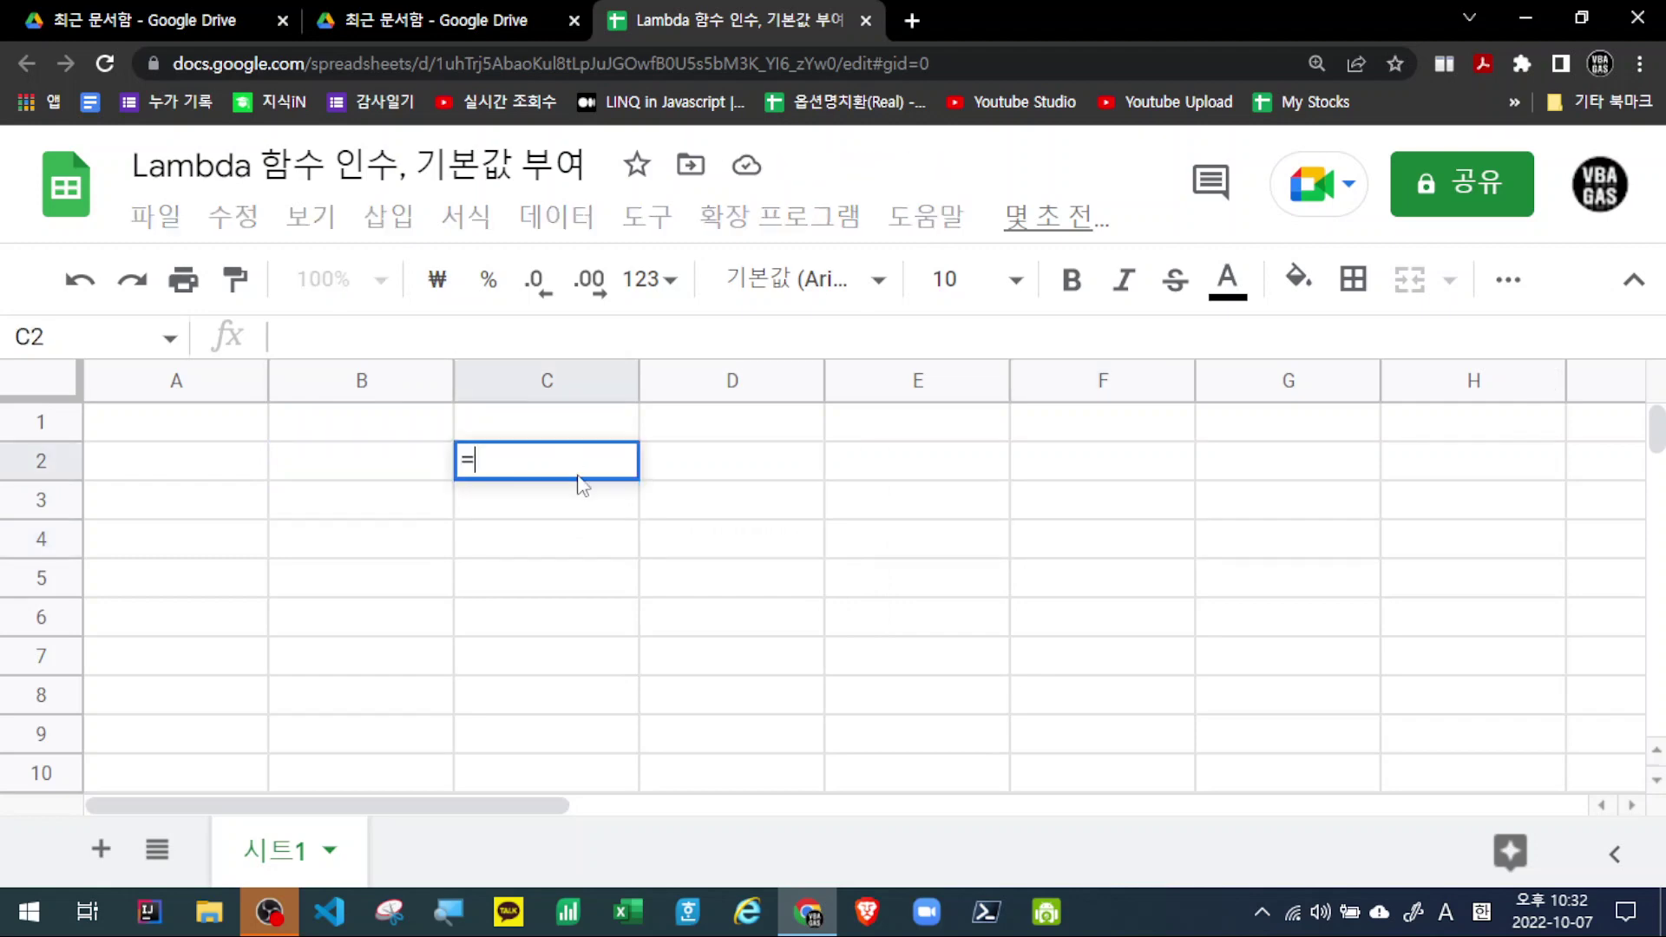
pyautogui.write('if')
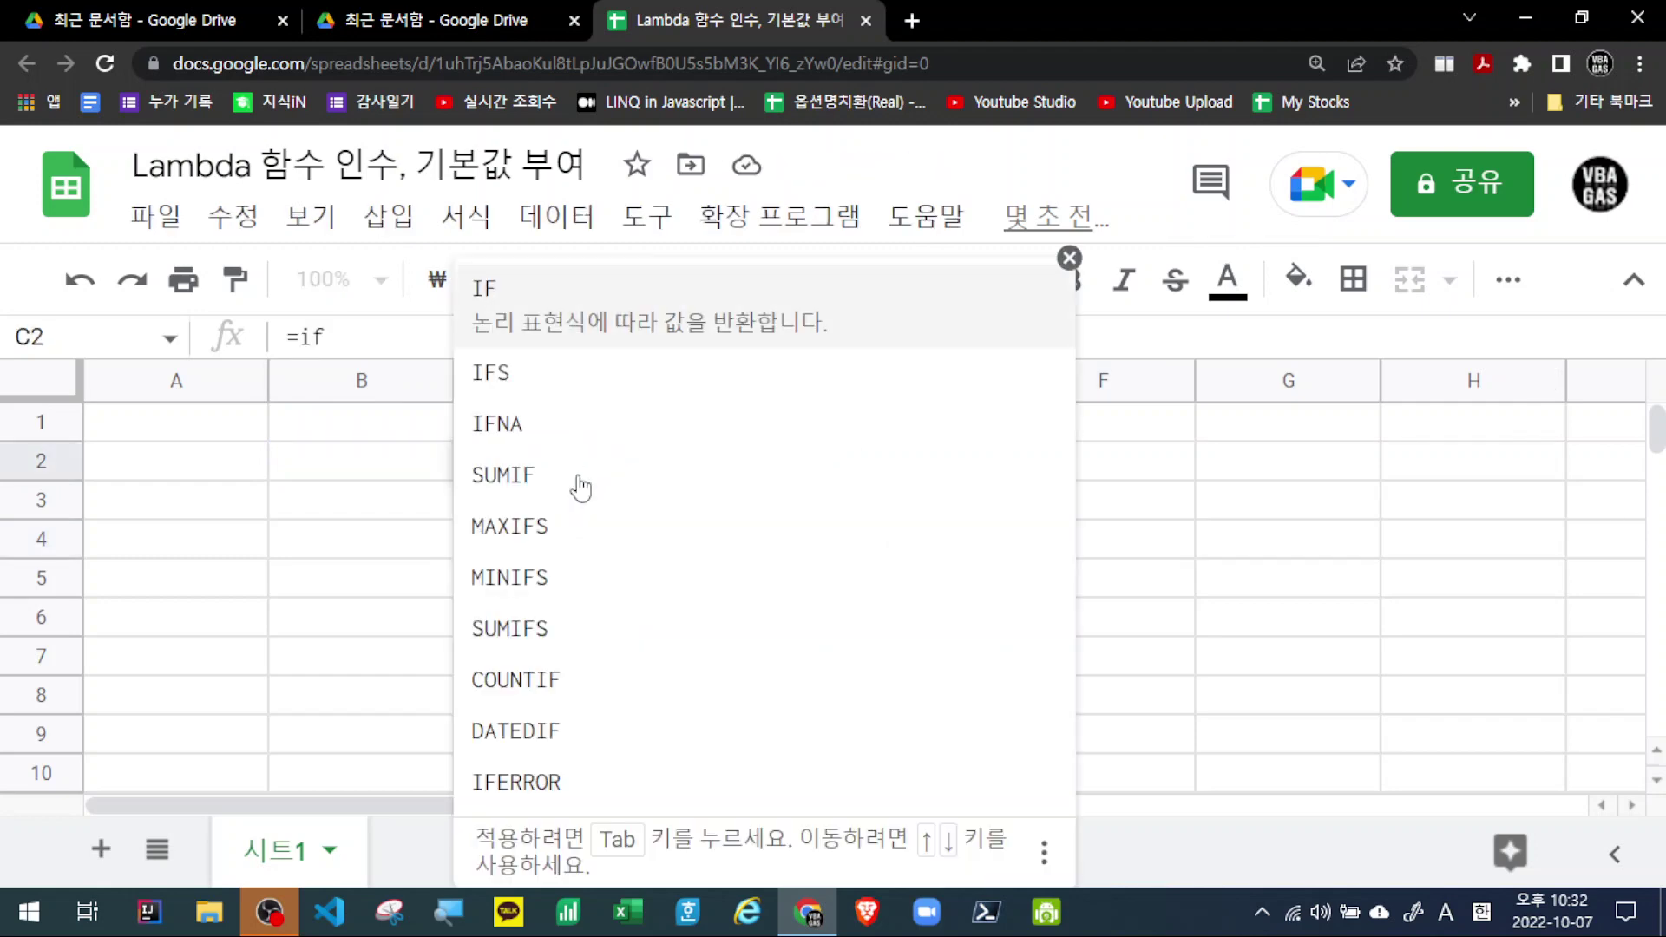
pyautogui.write('( ')
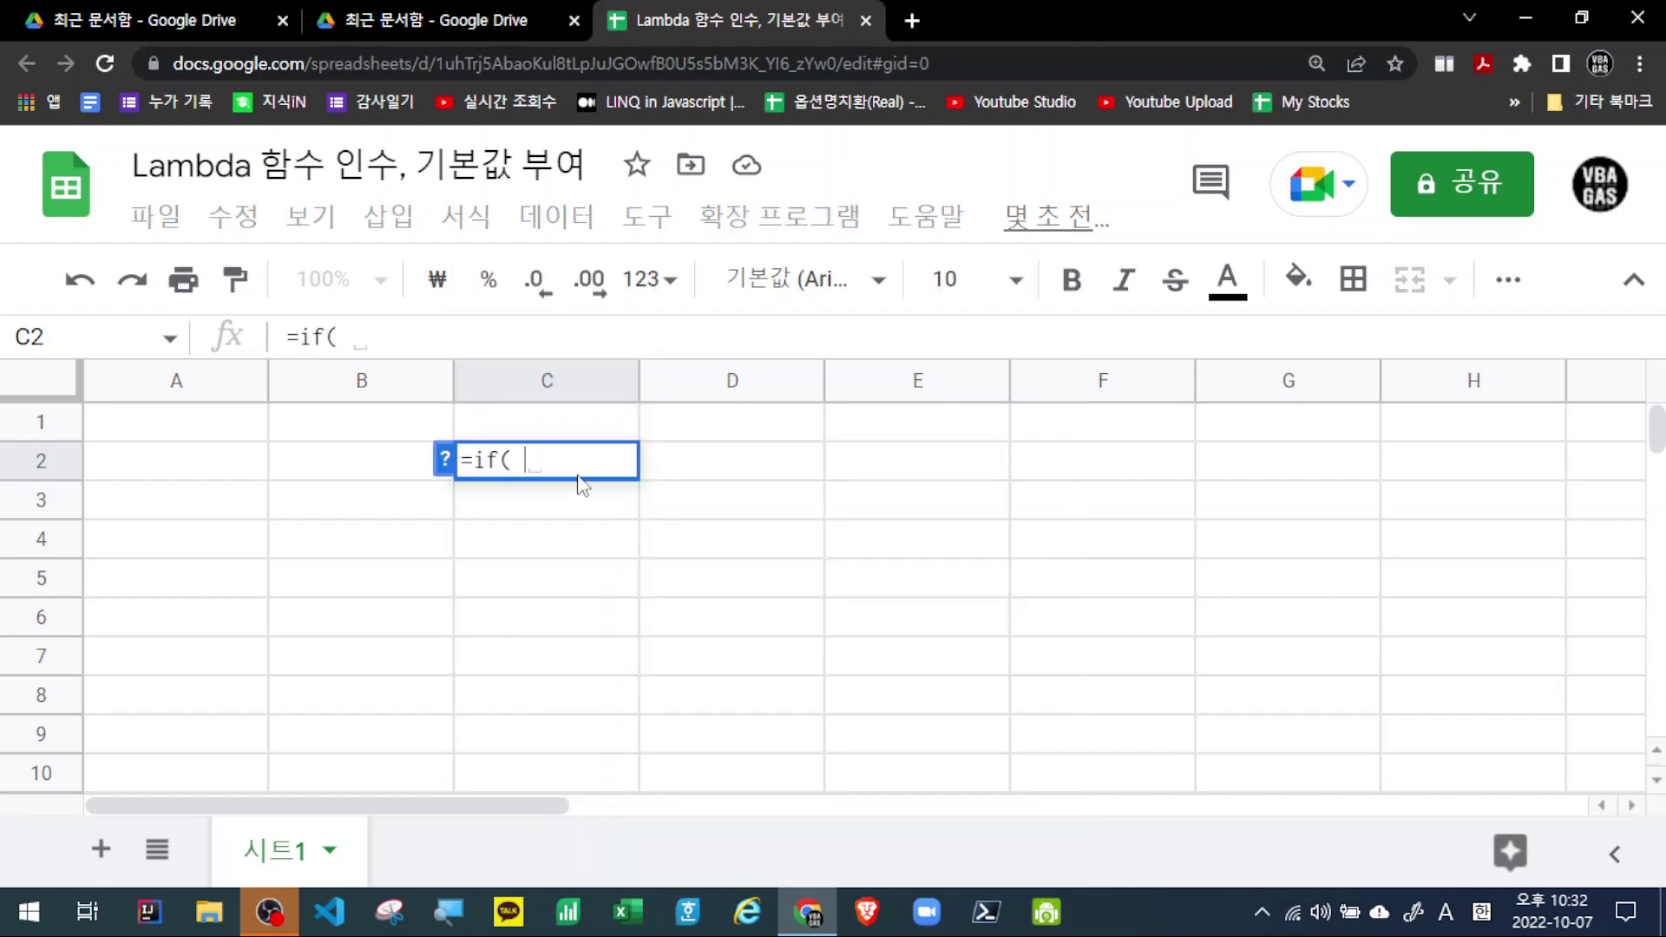
pyautogui.write('5, "')
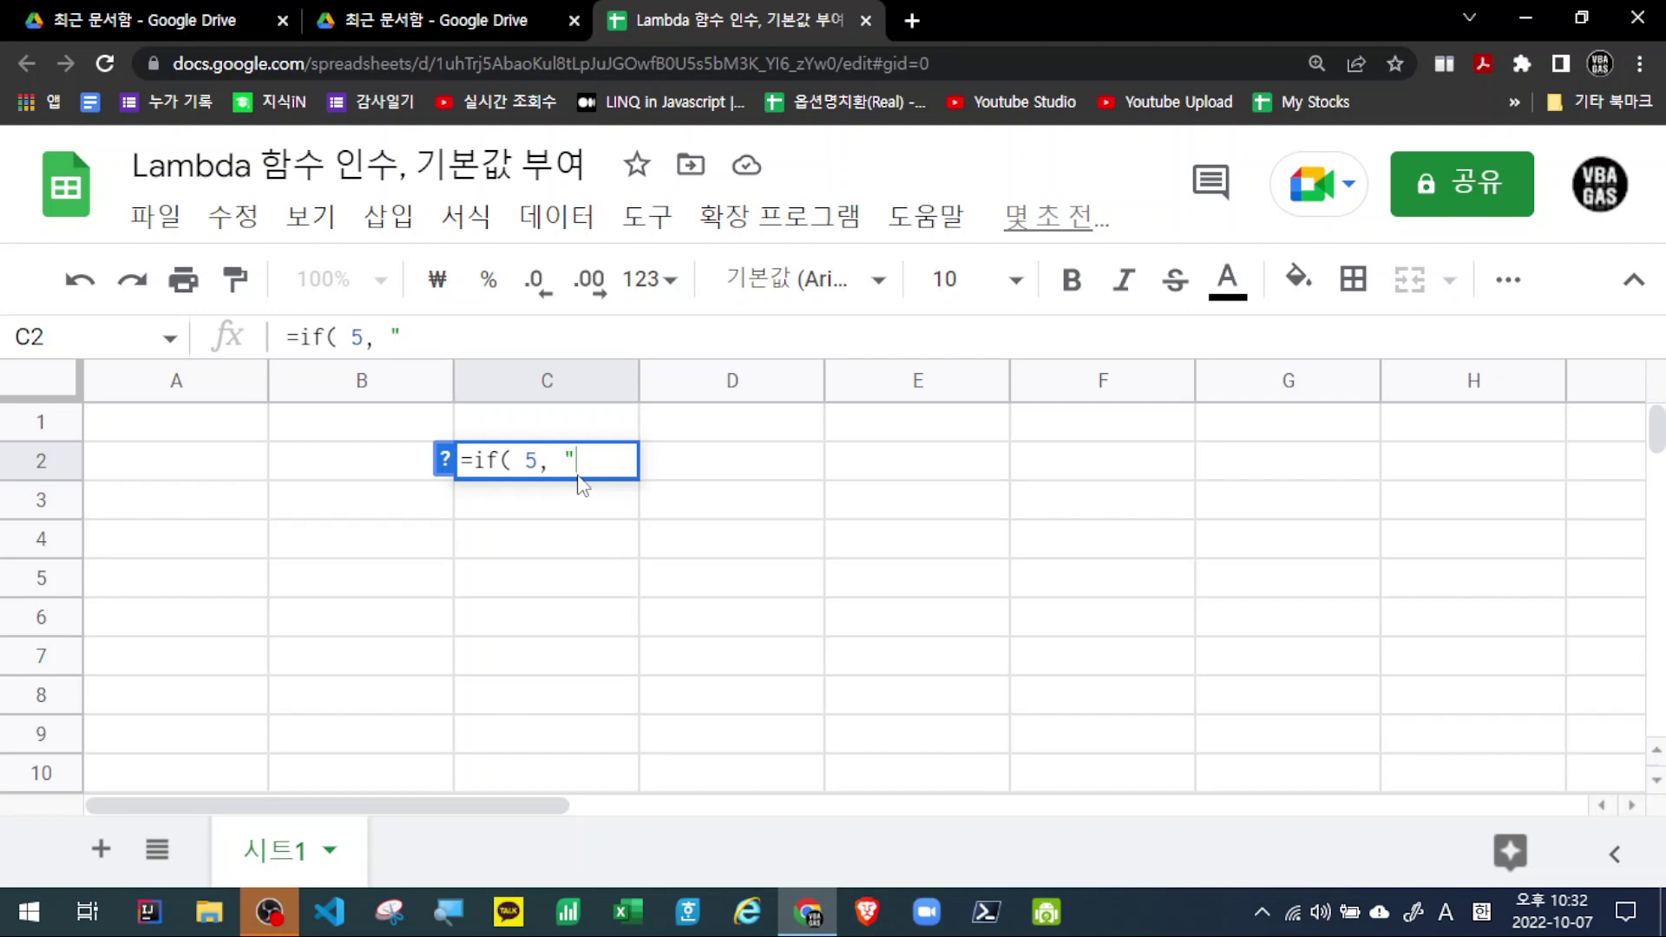
pyautogui.press('BackSpace')
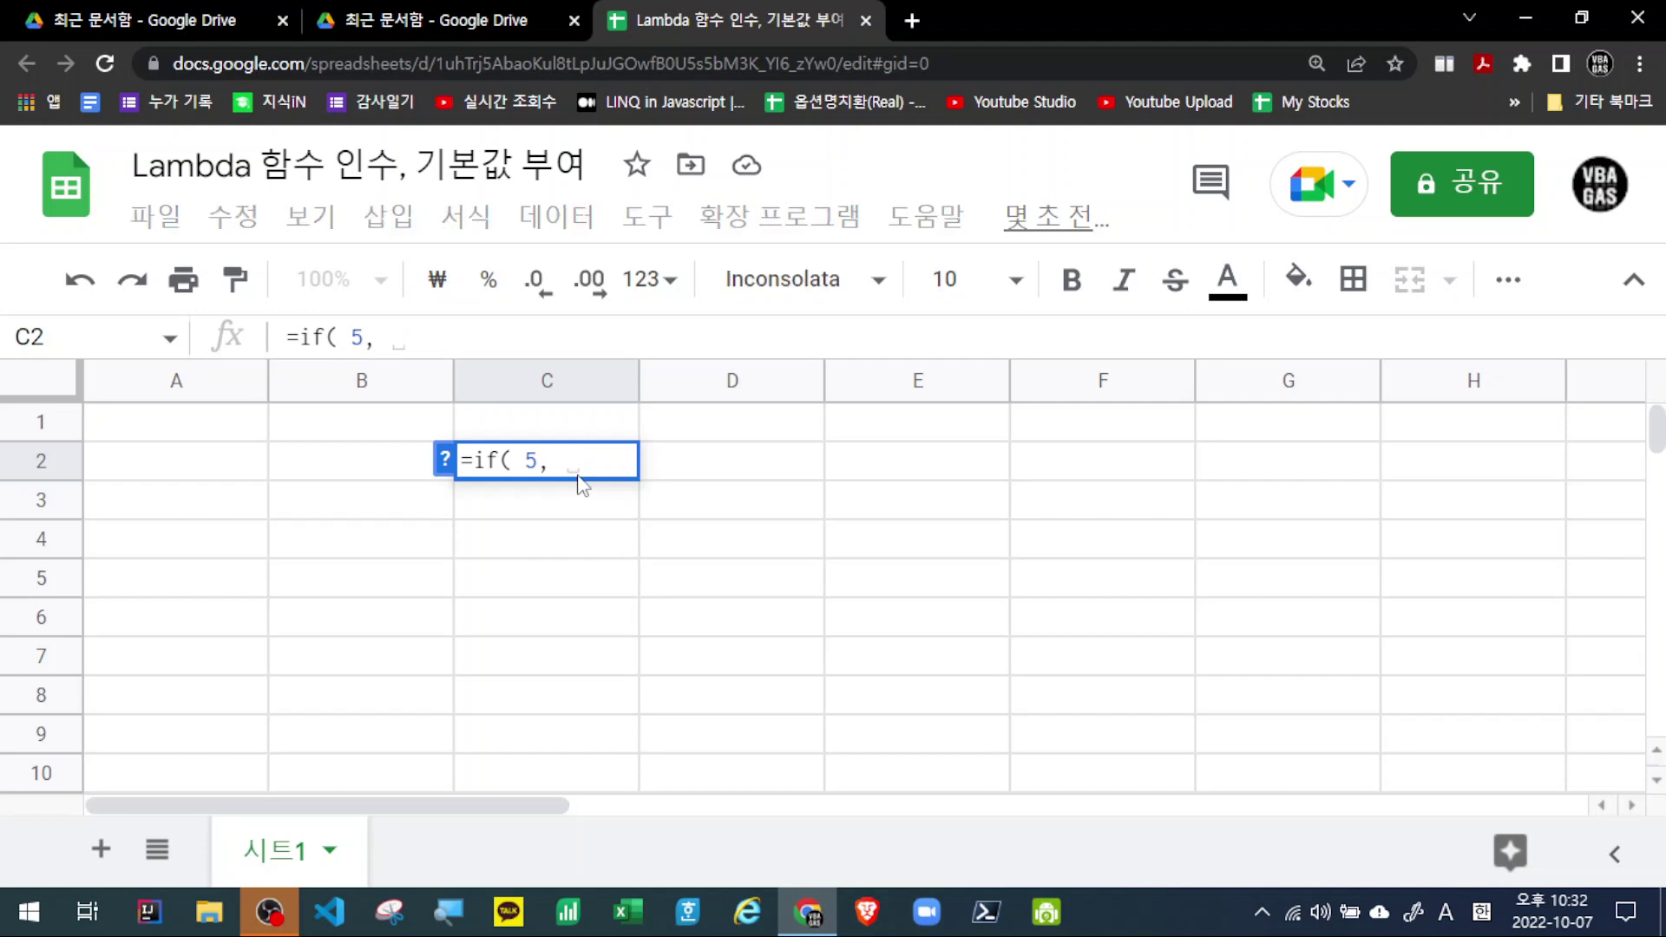
pyautogui.write('true, ')
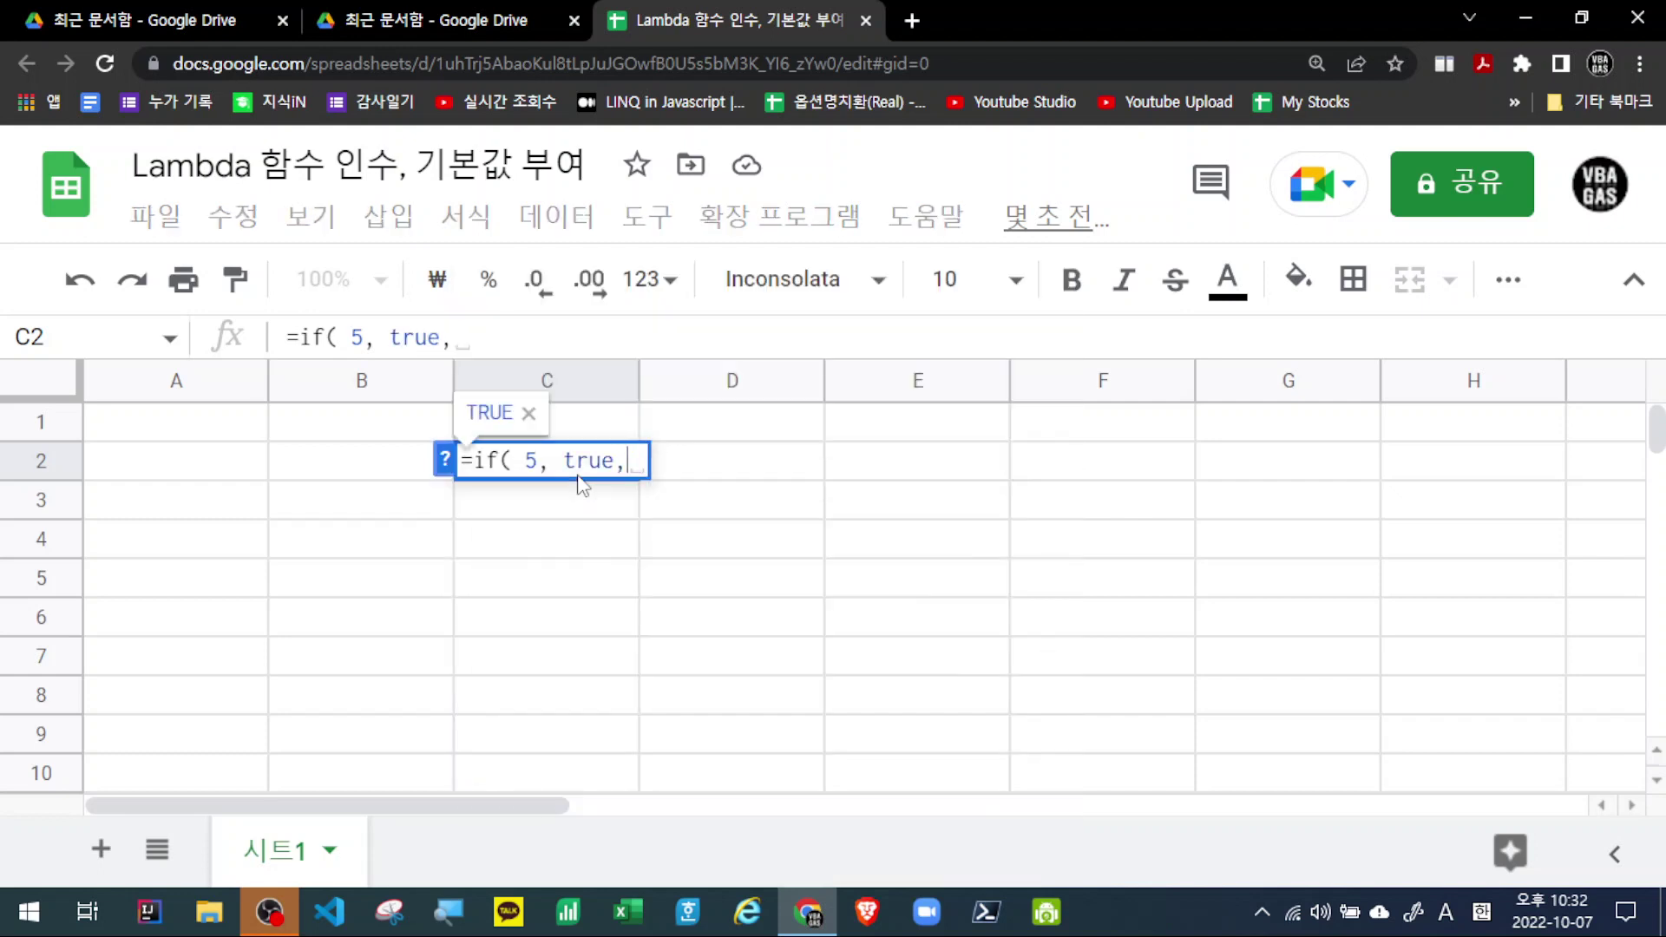
pyautogui.write('false )')
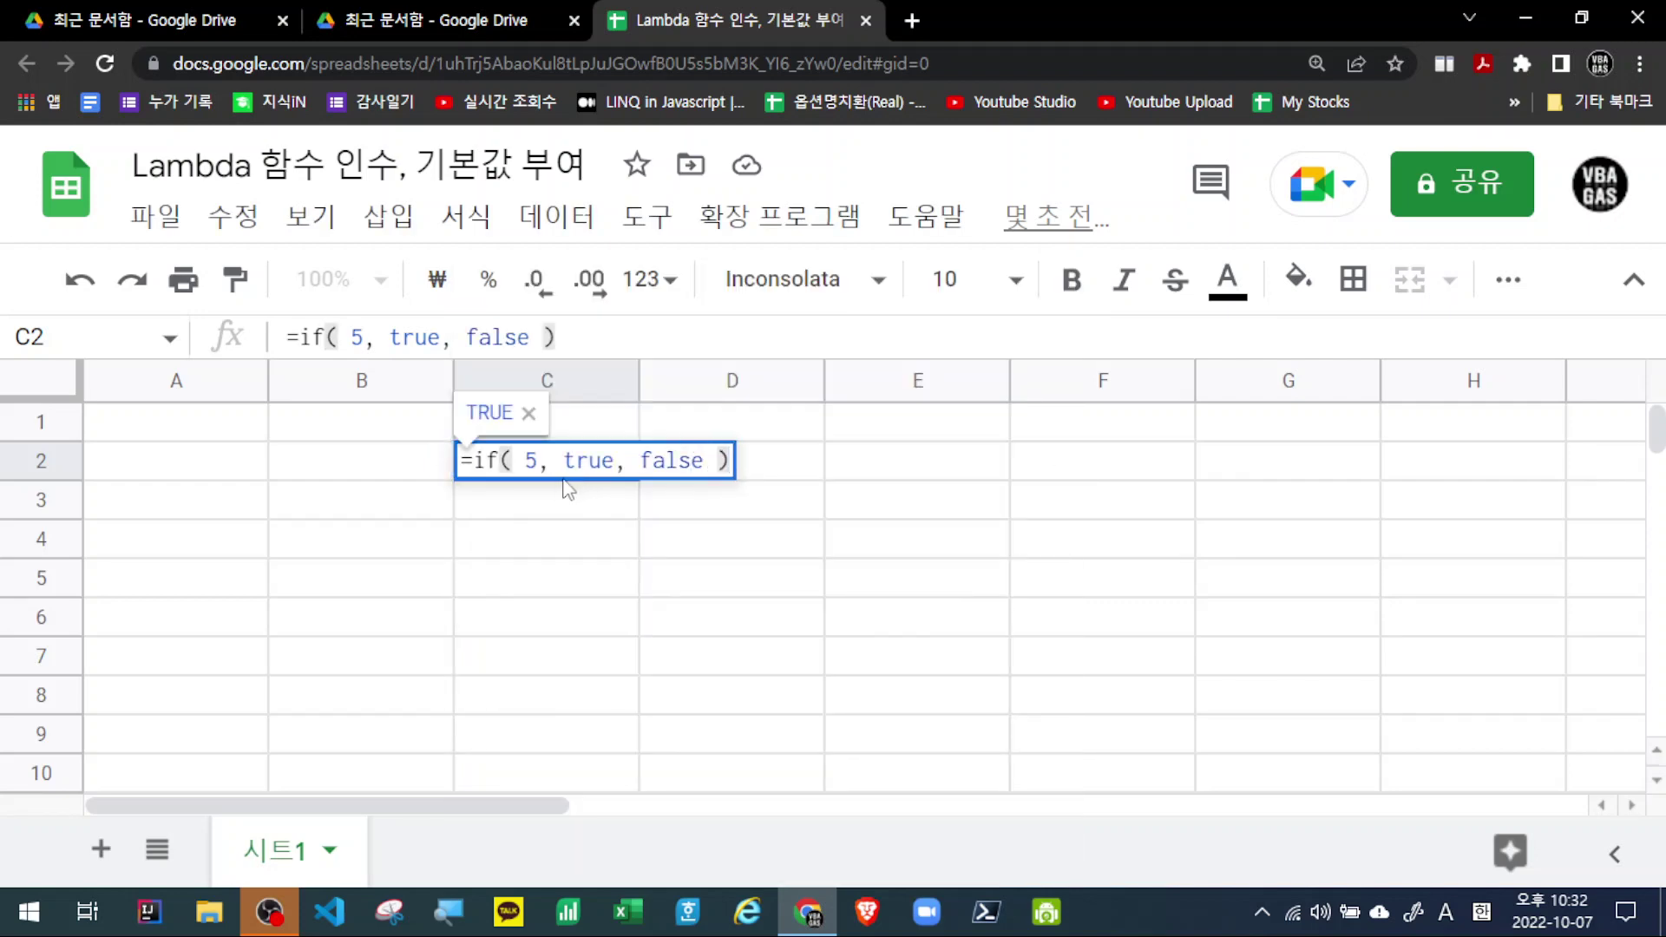
# Set the condition argument of the IF formula in C2 to 0.
pyautogui.doubleClick(538, 461)
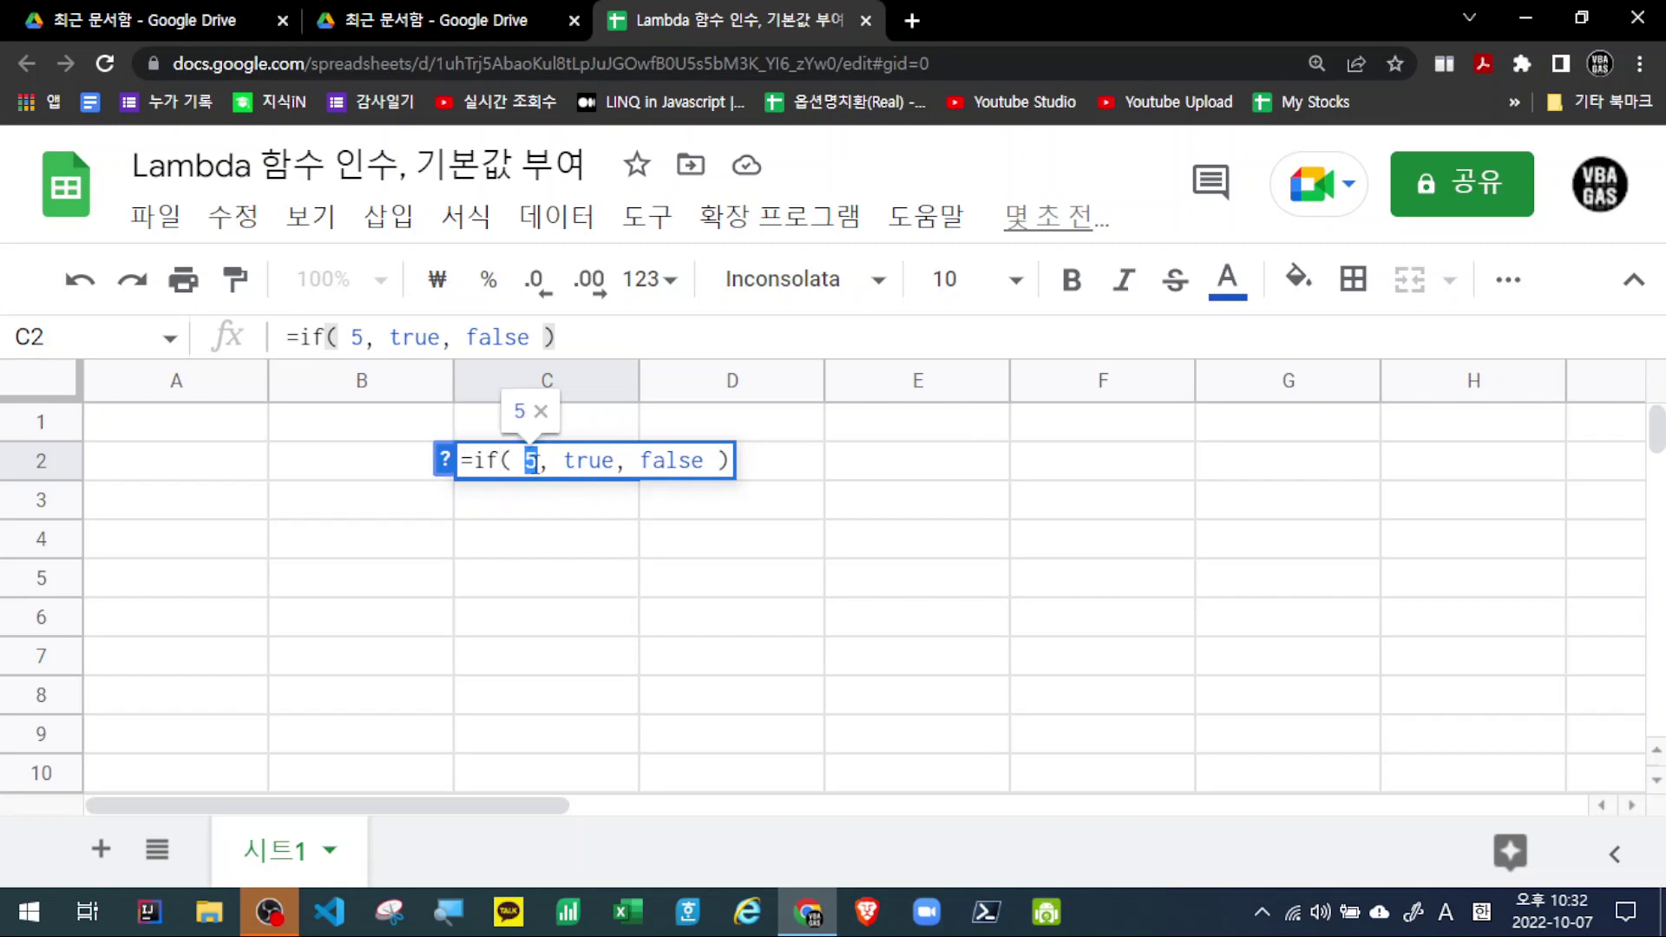
pyautogui.click(524, 466)
pyautogui.doubleClick(531, 461)
pyautogui.moveTo(562, 464); pyautogui.dragTo(617, 463)
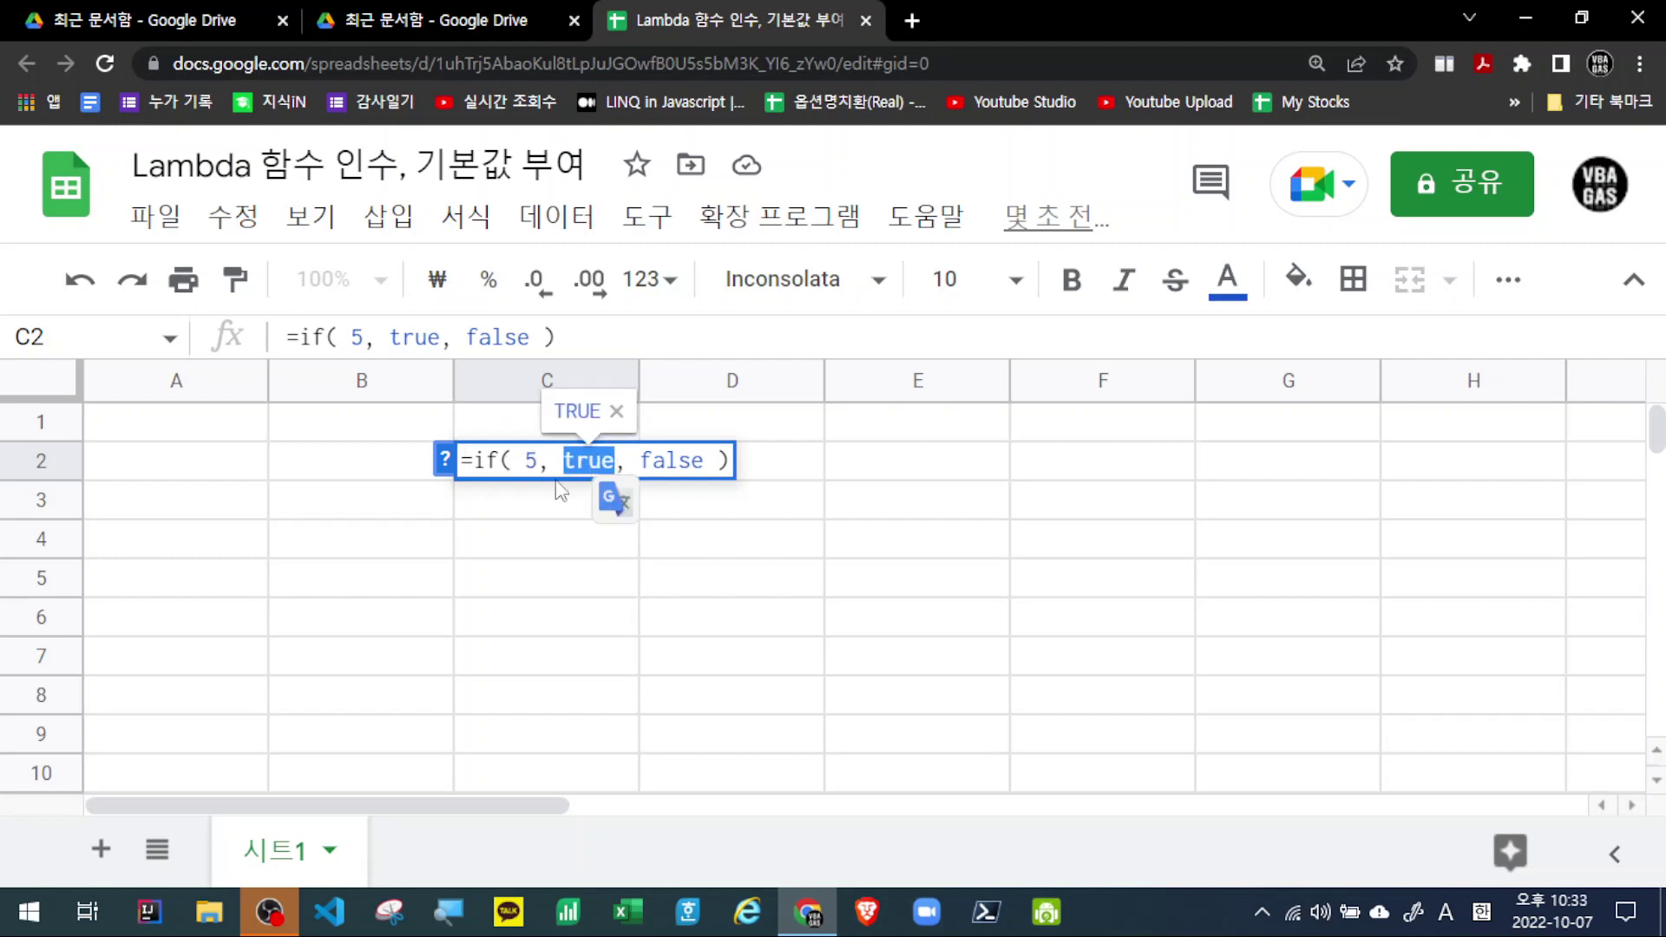
pyautogui.click(527, 460)
pyautogui.moveTo(527, 460); pyautogui.dragTo(543, 460)
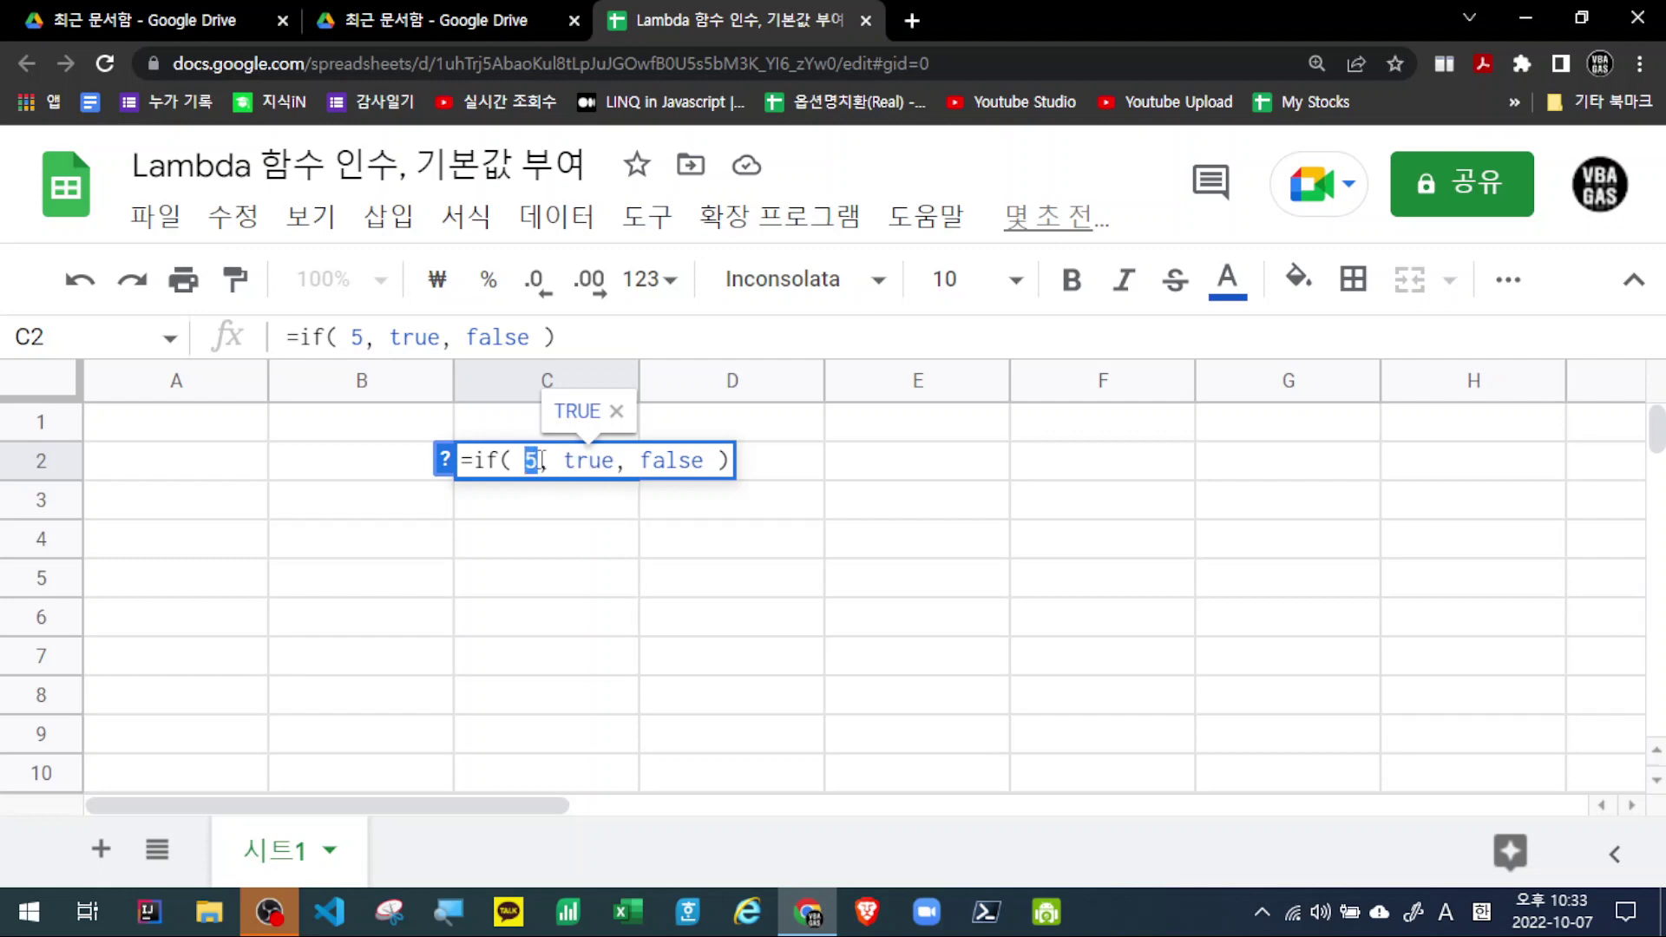
pyautogui.write('0')
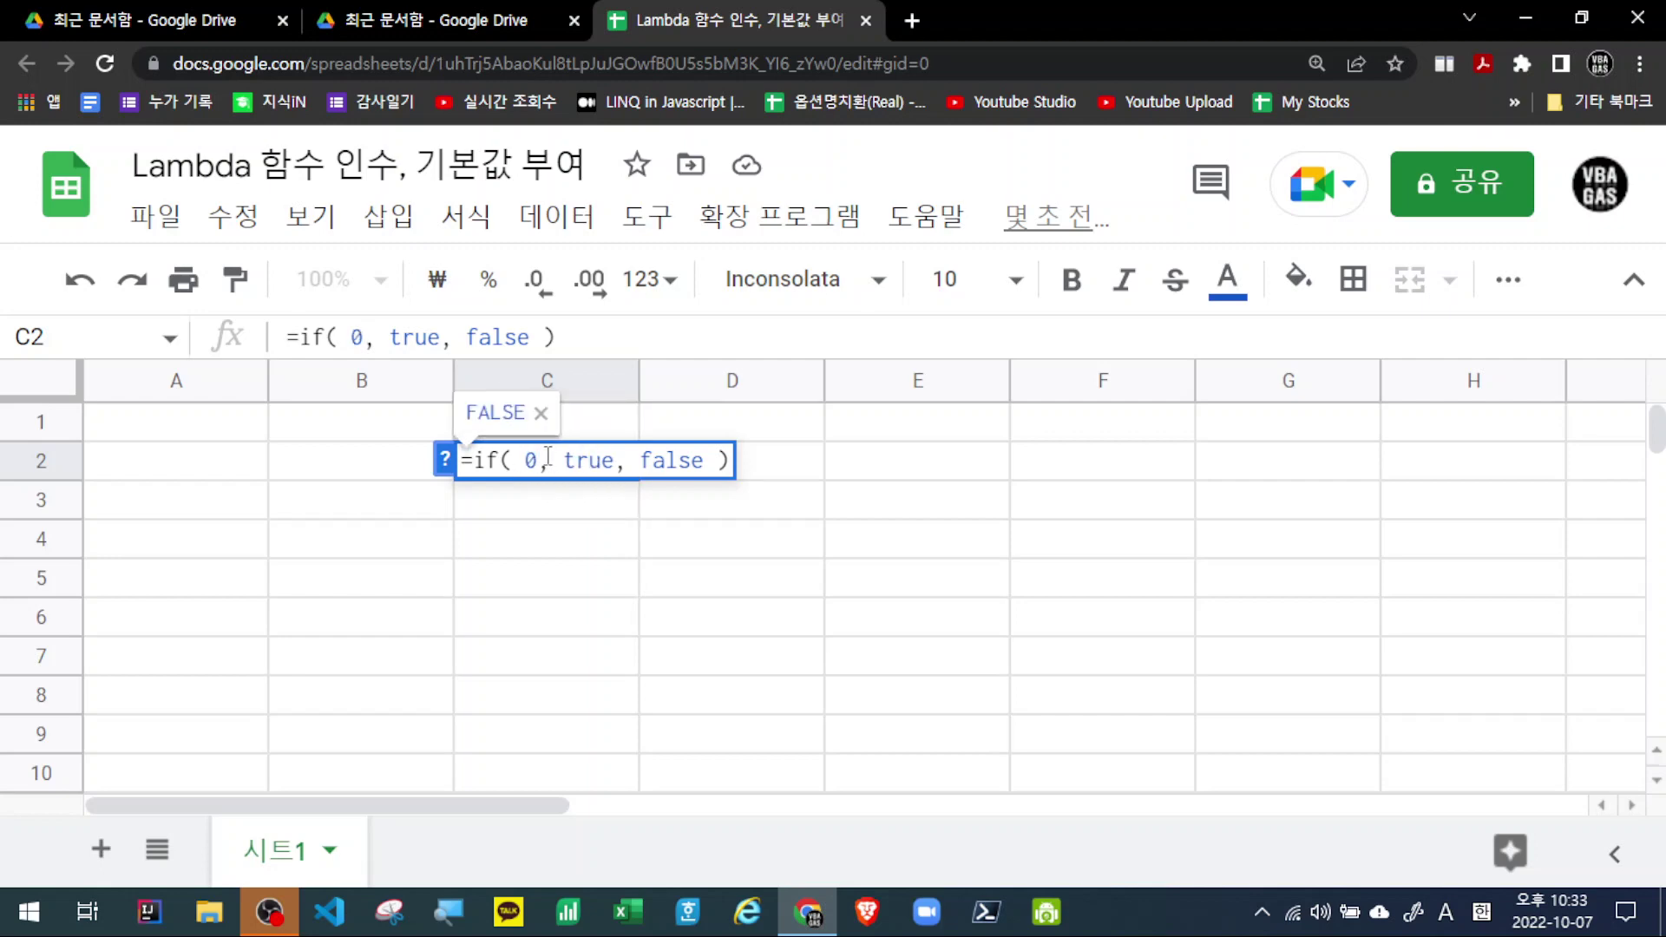
# Try -1 as the condition argument of the IF formula in C2.
pyautogui.doubleClick(537, 463)
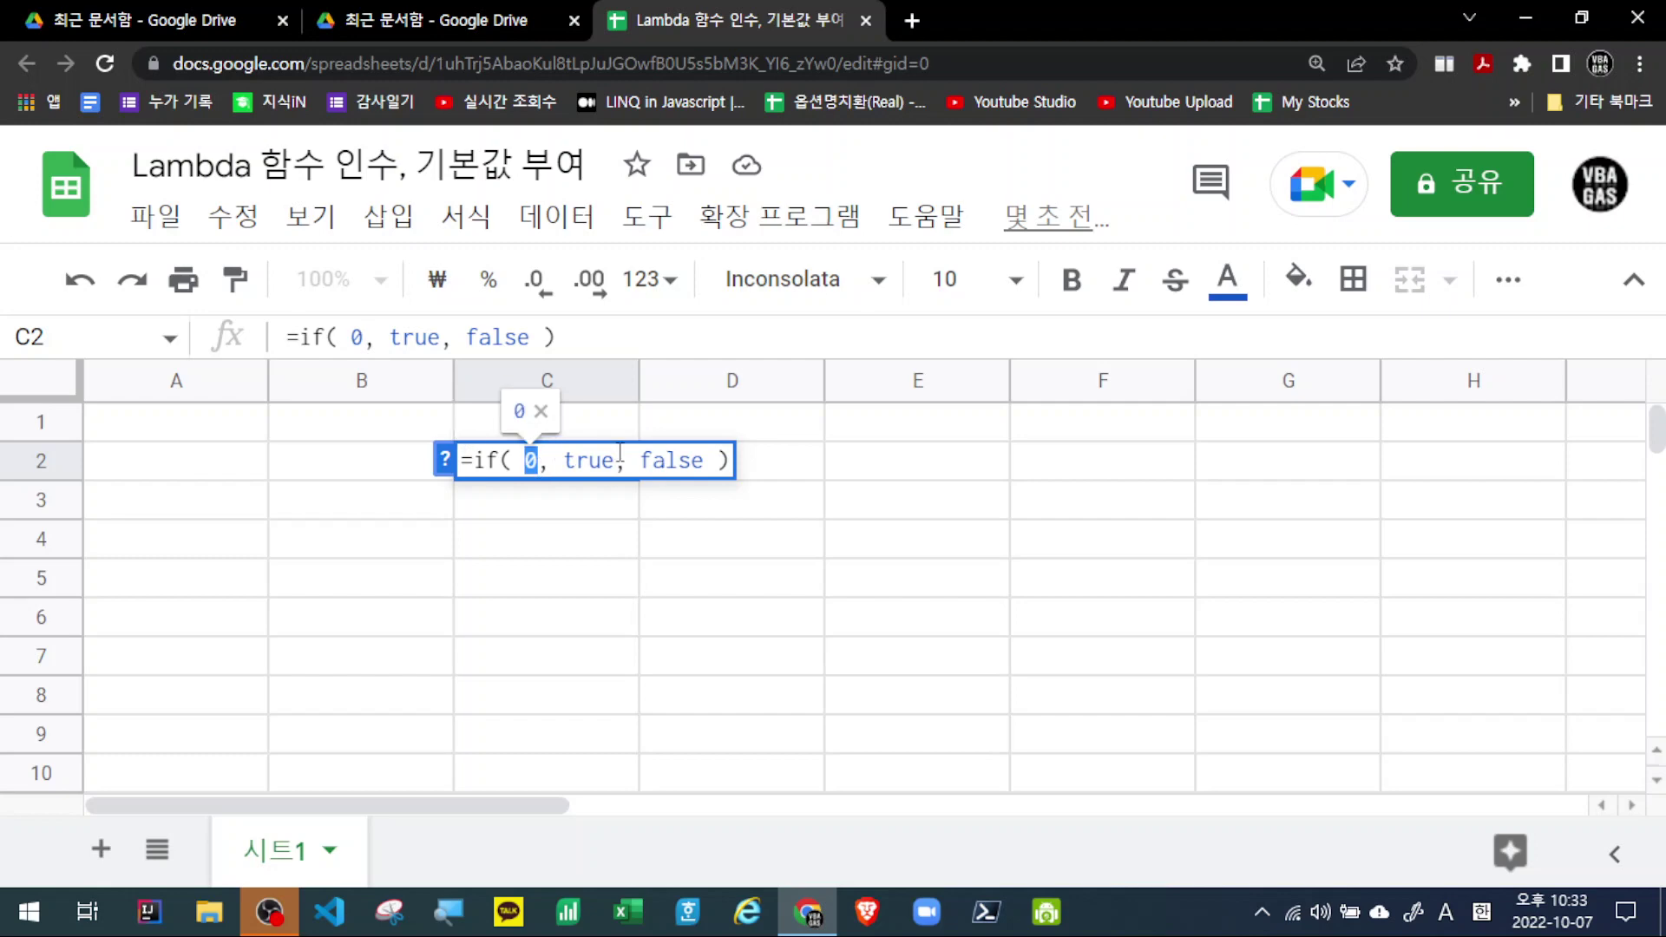
pyautogui.click(507, 464)
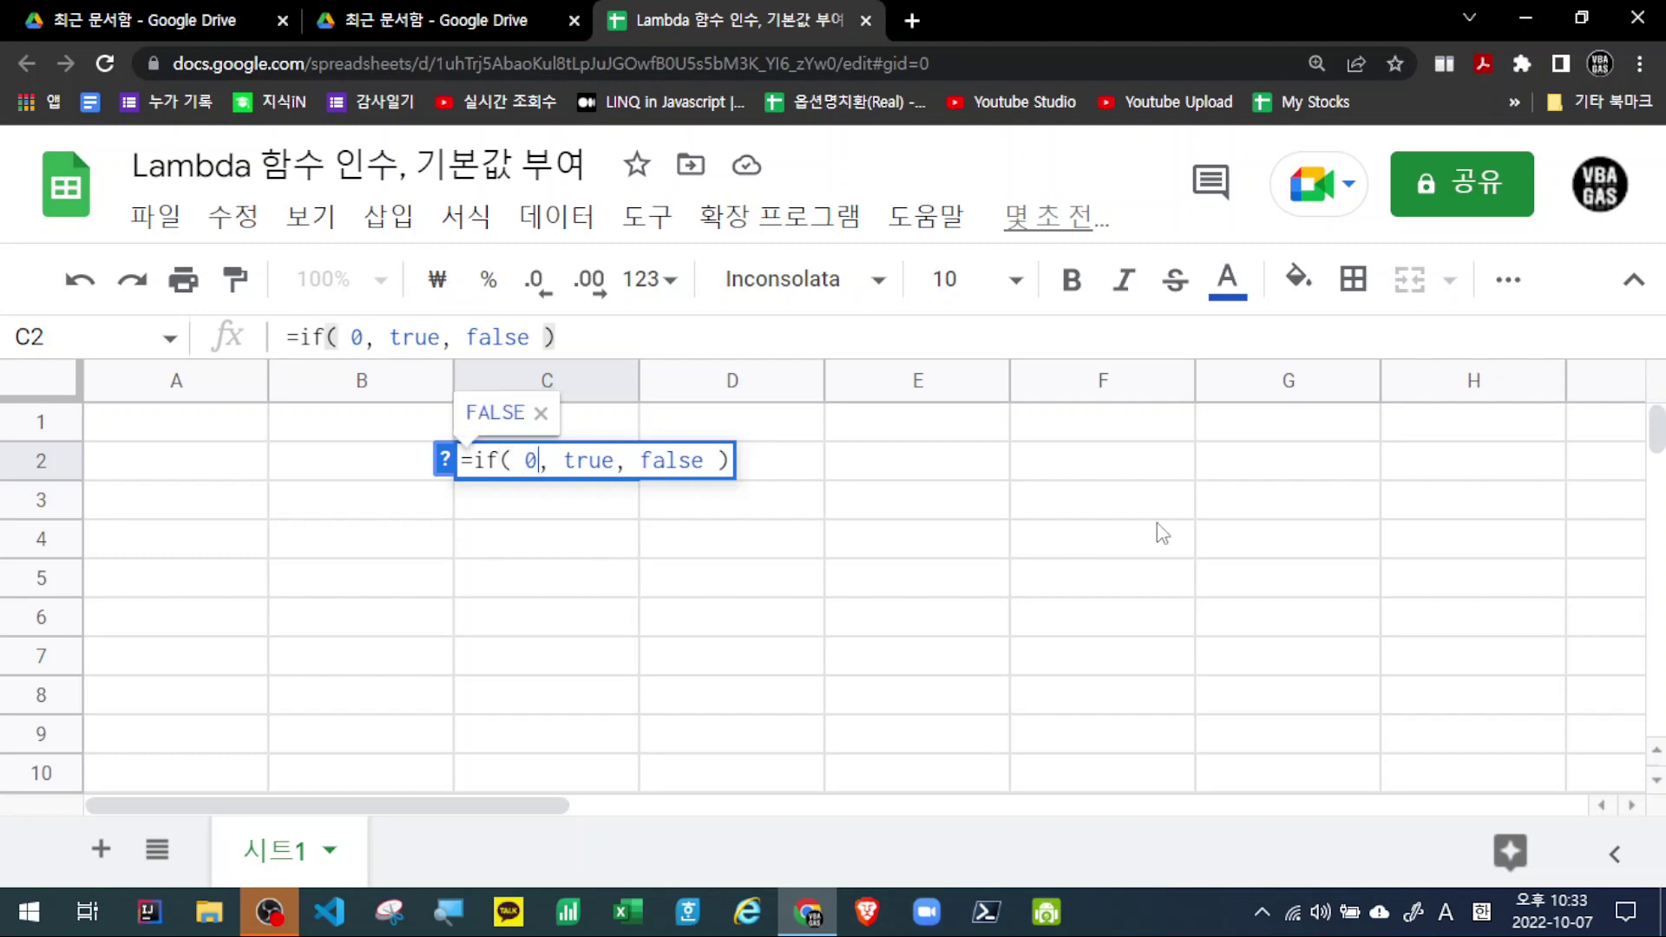
pyautogui.press('Right')
pyautogui.press('Right')
pyautogui.press('BackSpace')
pyautogui.write('-1')
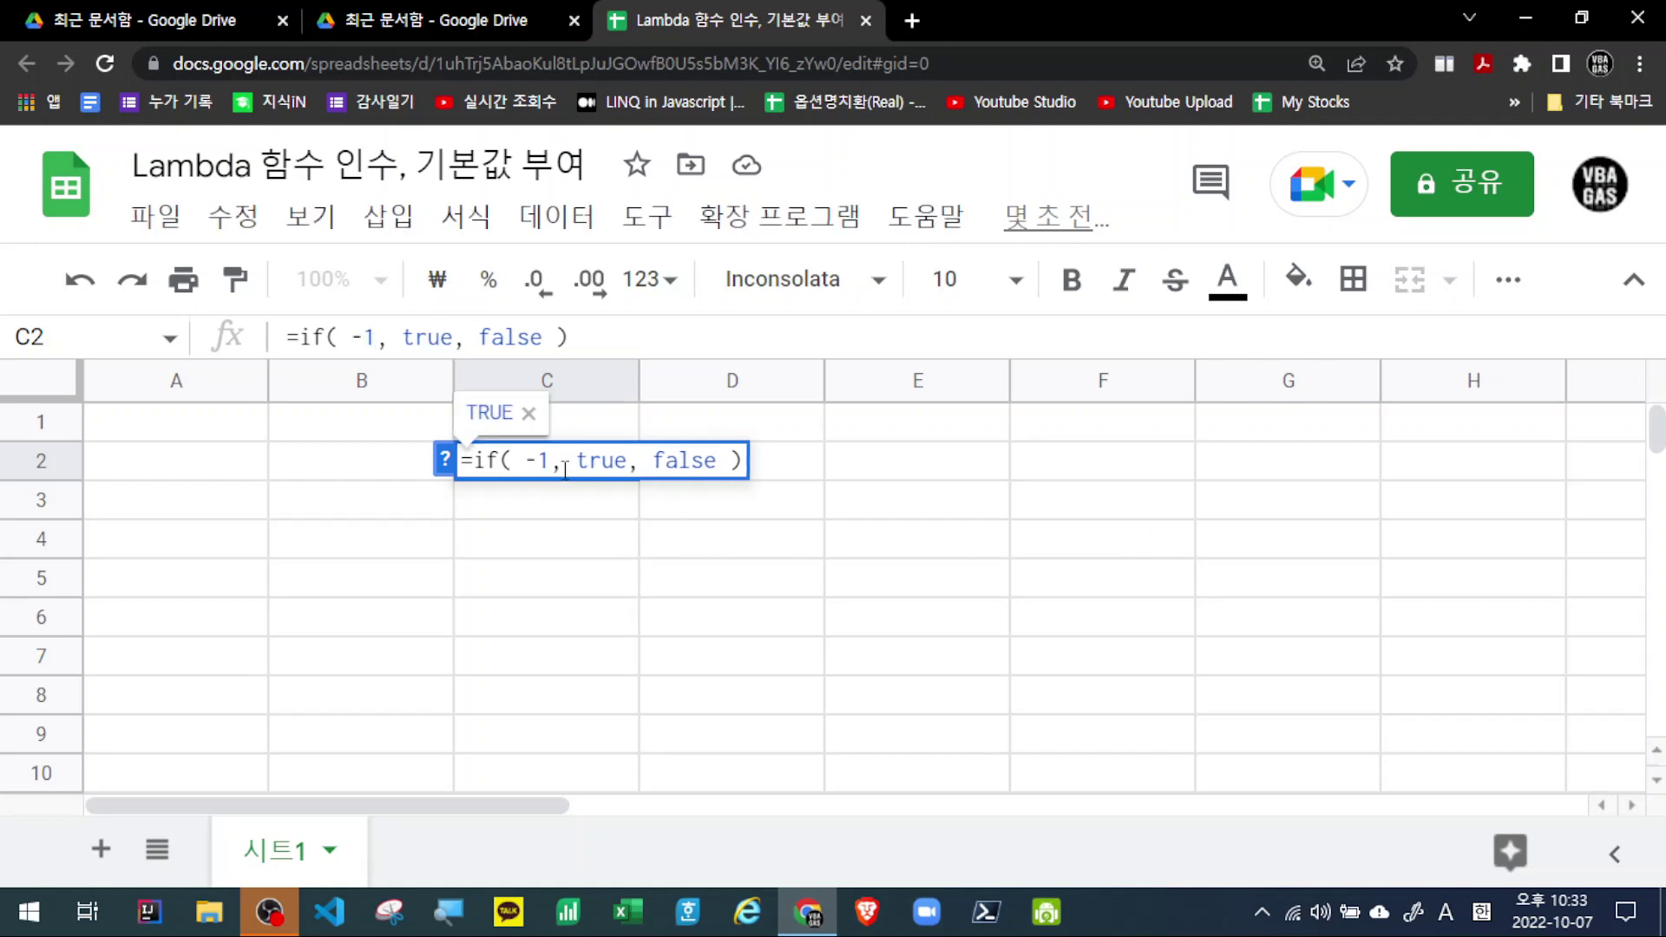
# Return the condition of the C2 IF formula to 0, keeping the formula open for editing.
pyautogui.moveTo(552, 460); pyautogui.dragTo(524, 460)
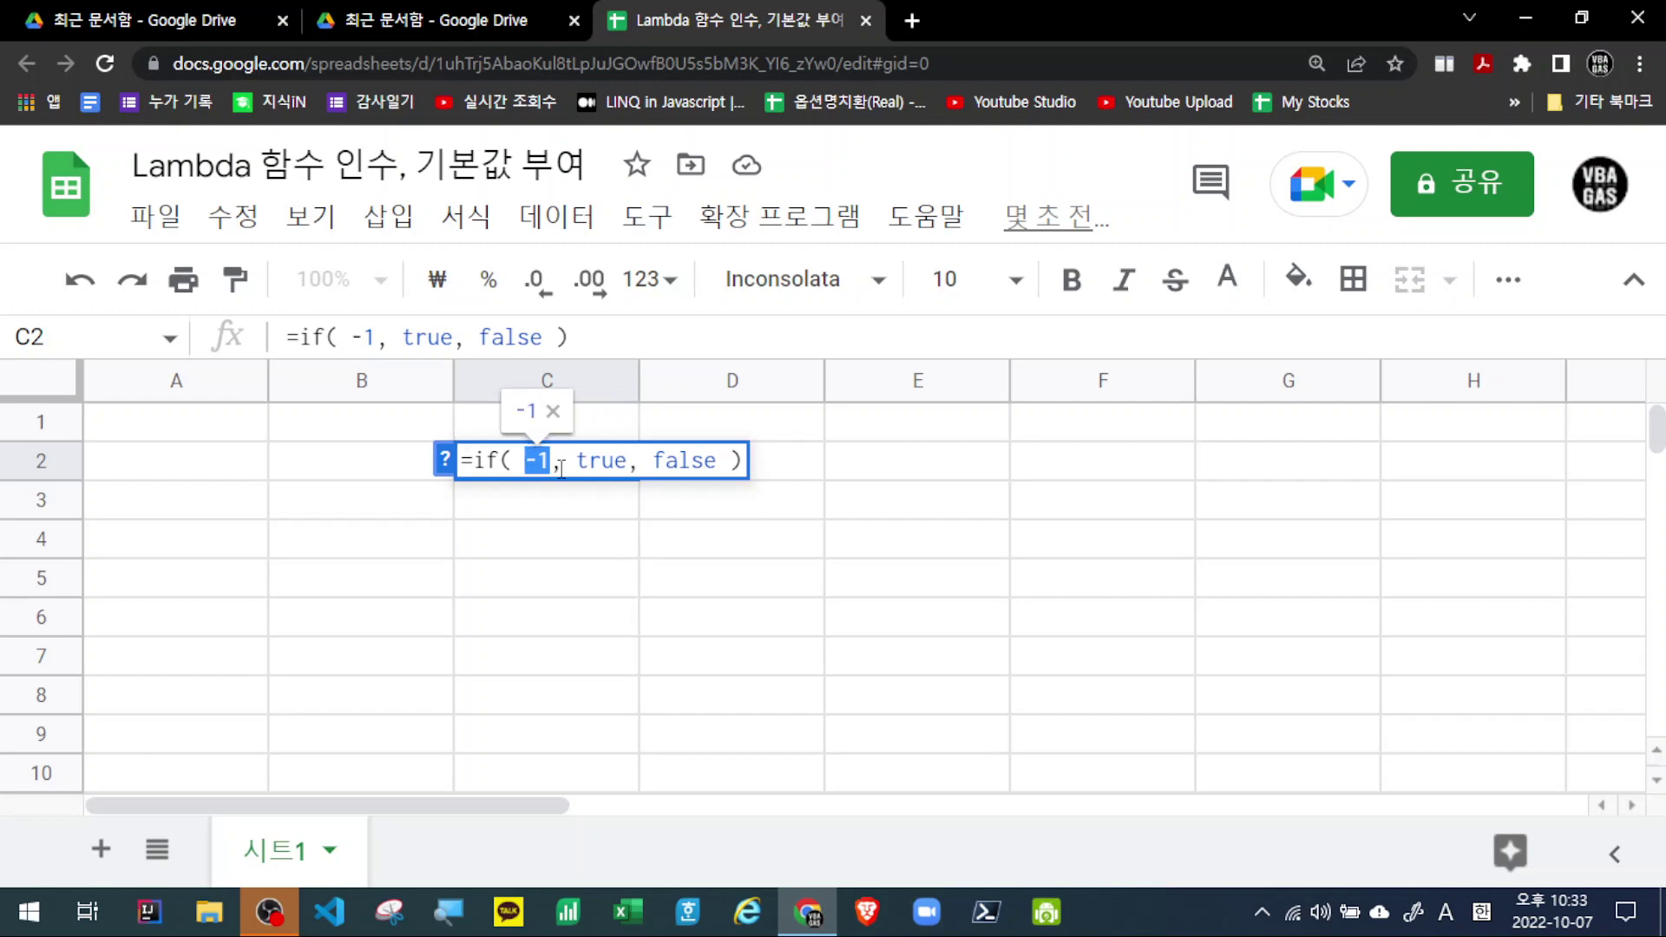
pyautogui.write('0')
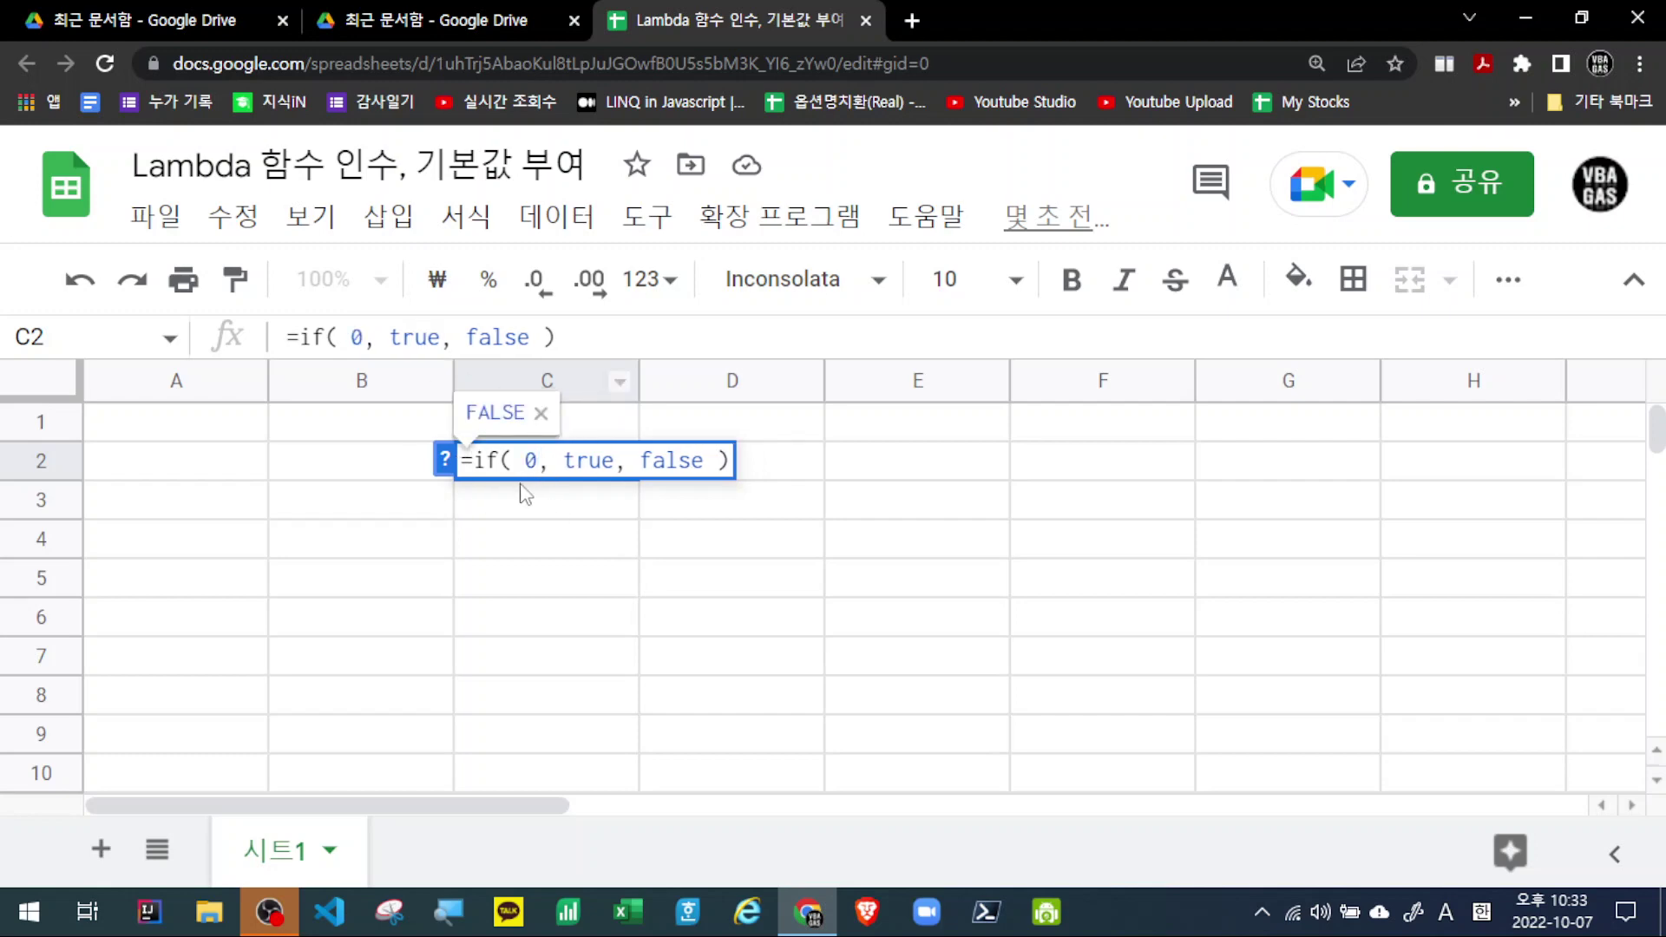
pyautogui.moveTo(646, 466); pyautogui.dragTo(712, 469)
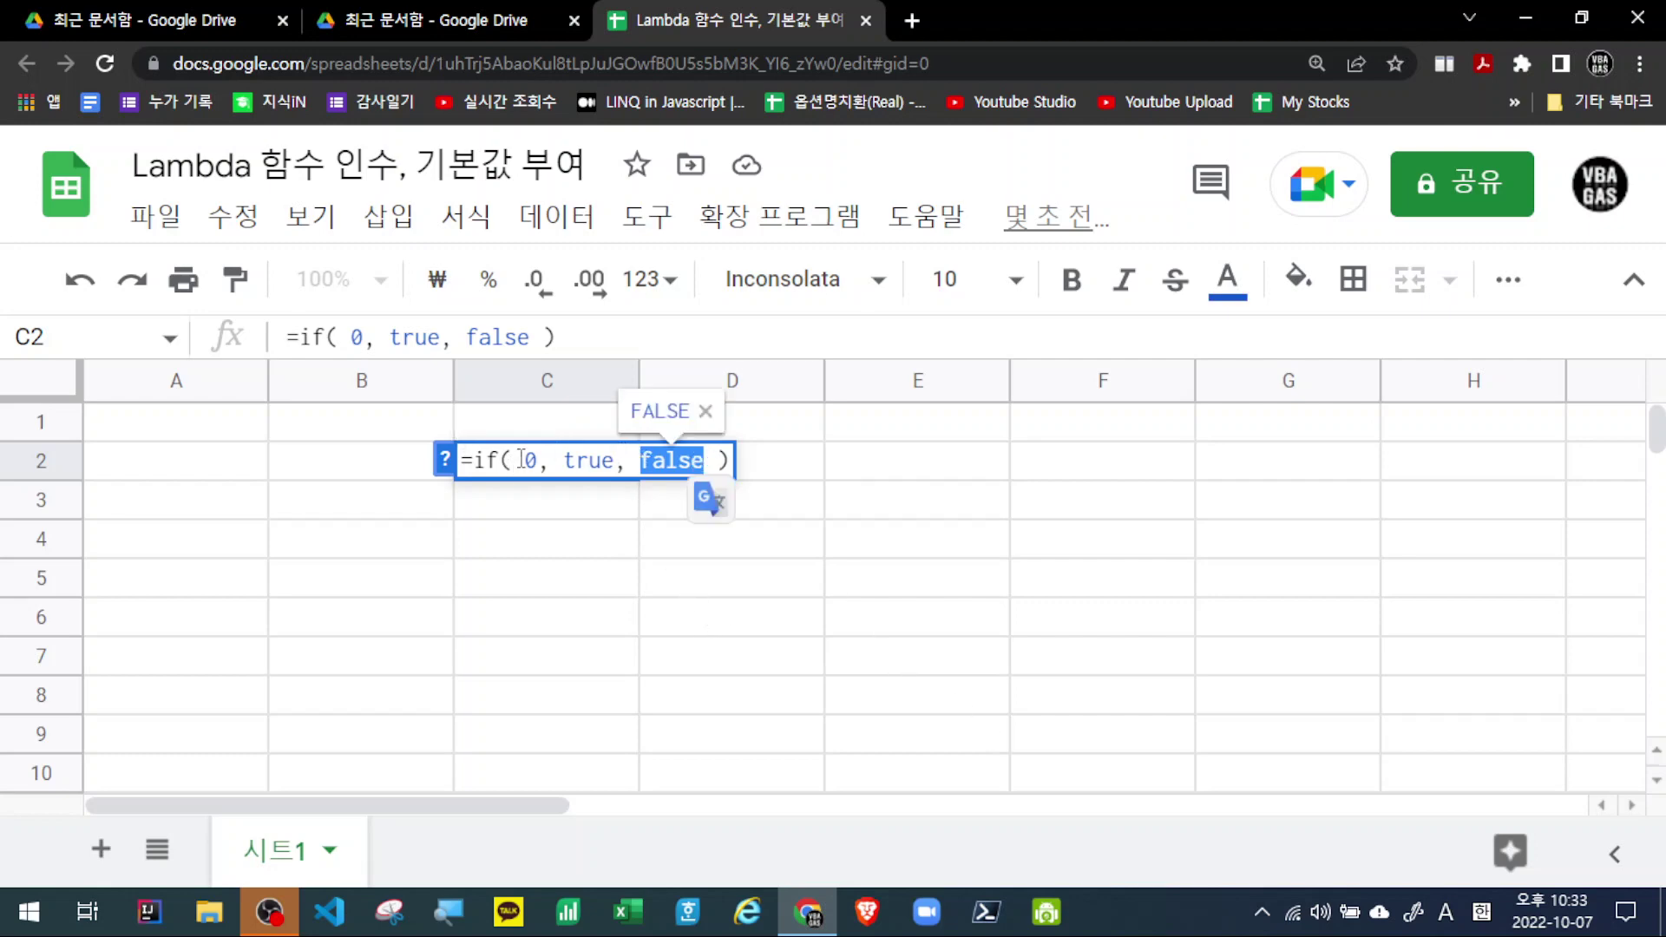
pyautogui.moveTo(520, 459); pyautogui.dragTo(537, 460)
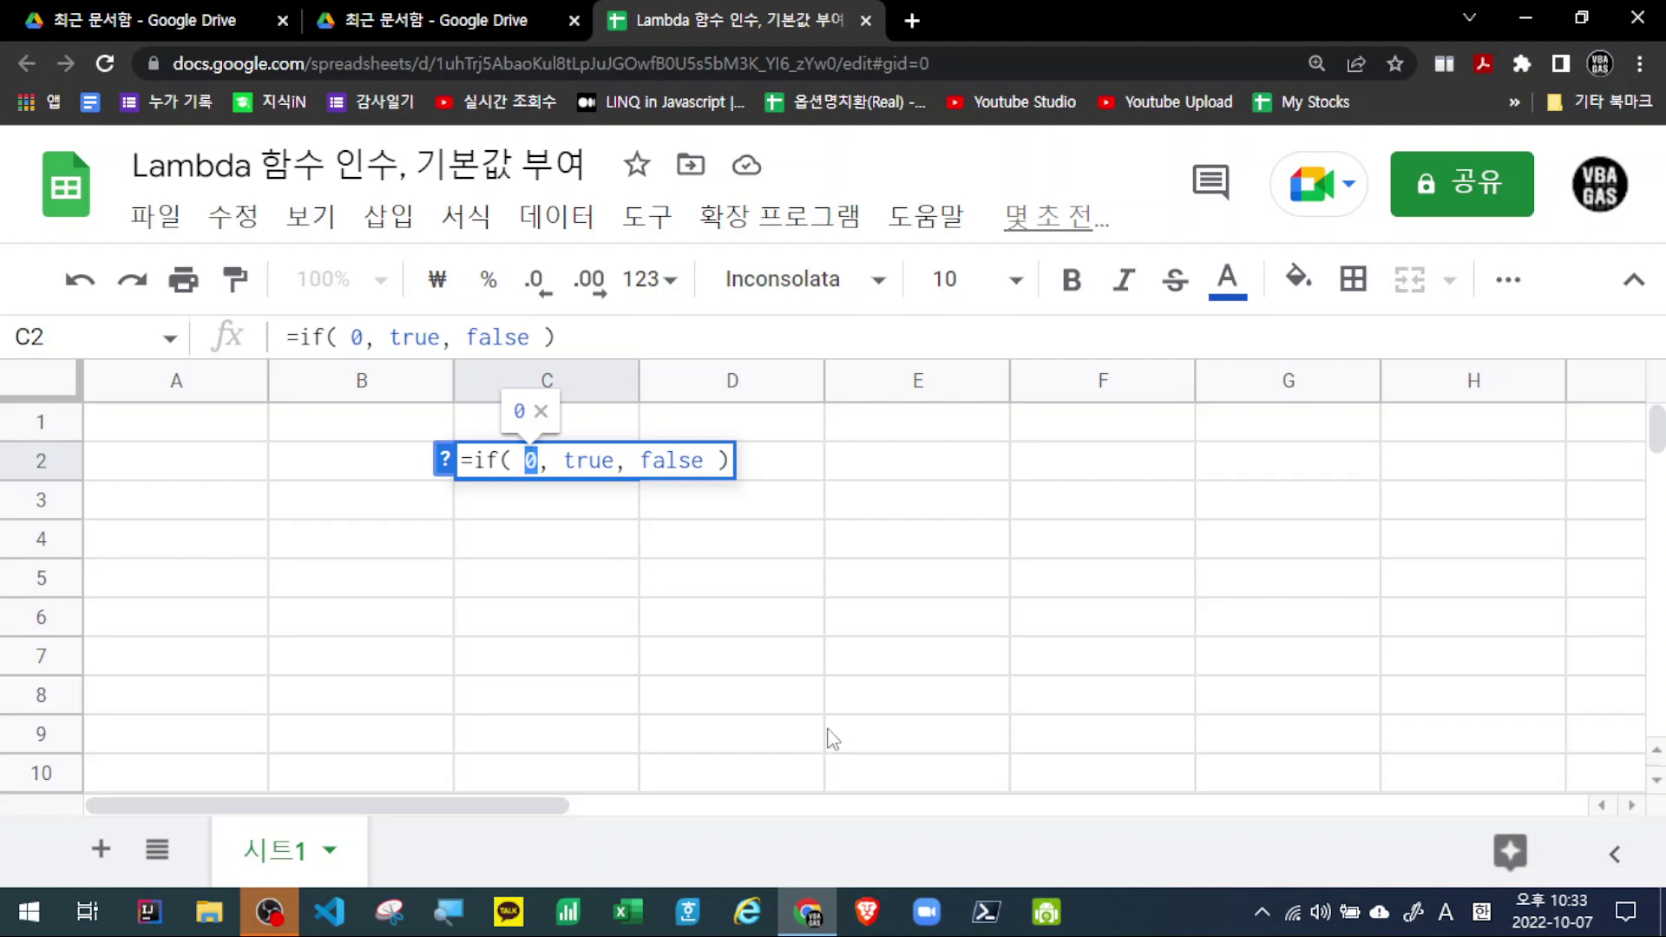
# Discard the uncommitted IF formula in cell C2.
pyautogui.press('Escape')
pyautogui.click(512, 551)
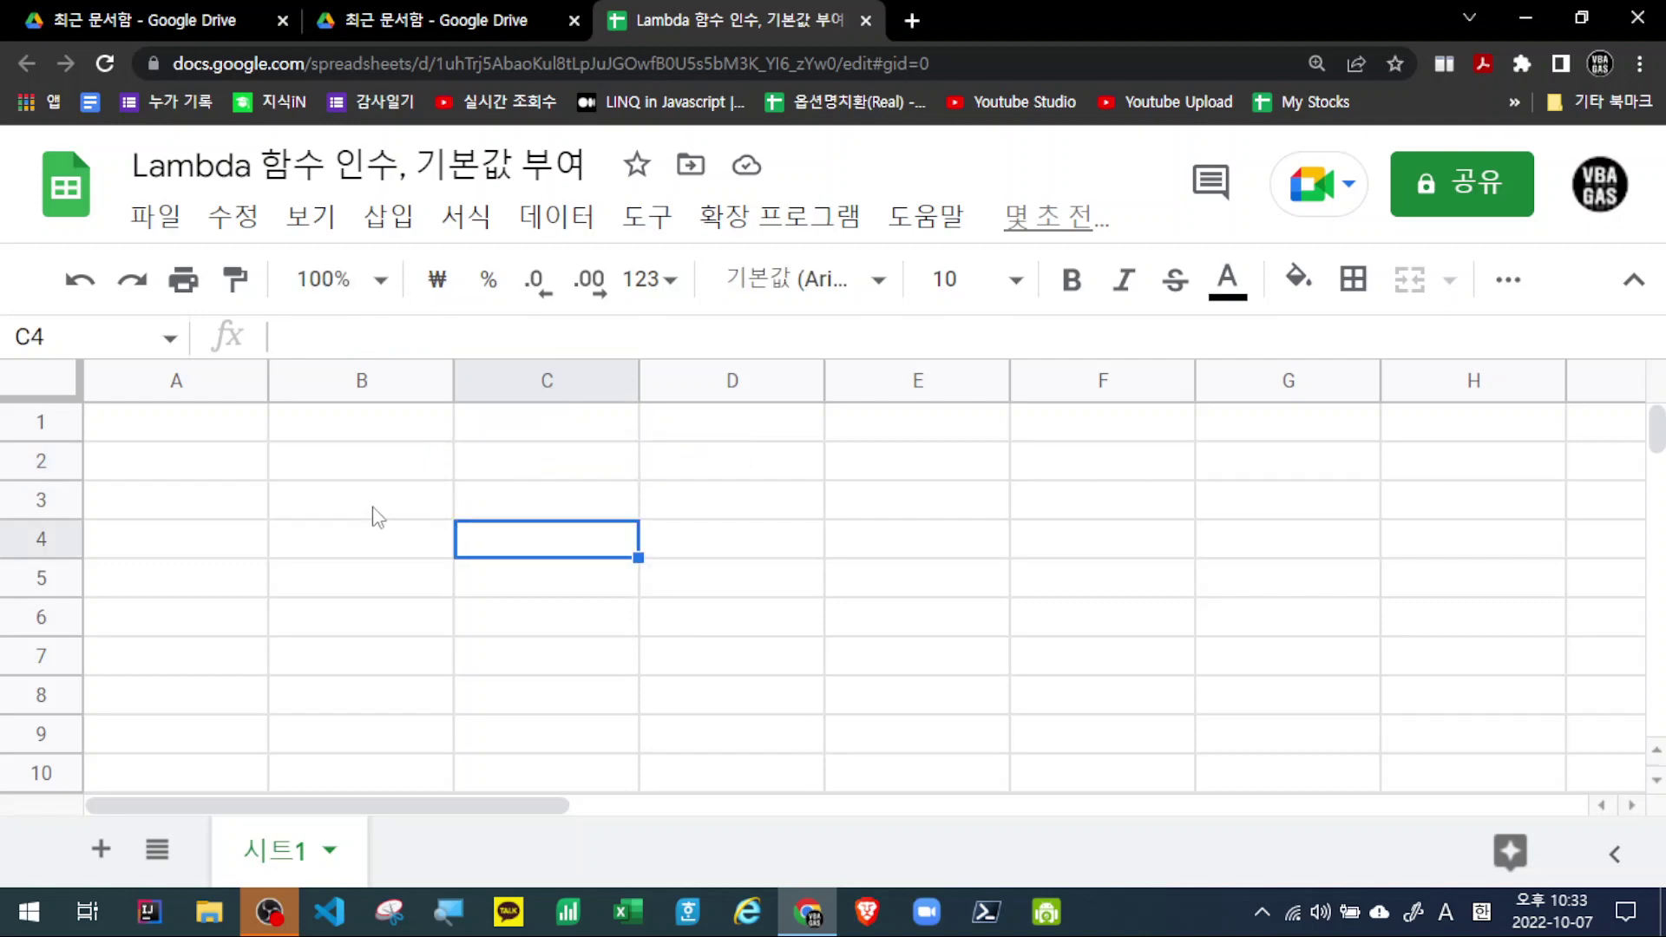
pyautogui.click(376, 513)
pyautogui.click(517, 468)
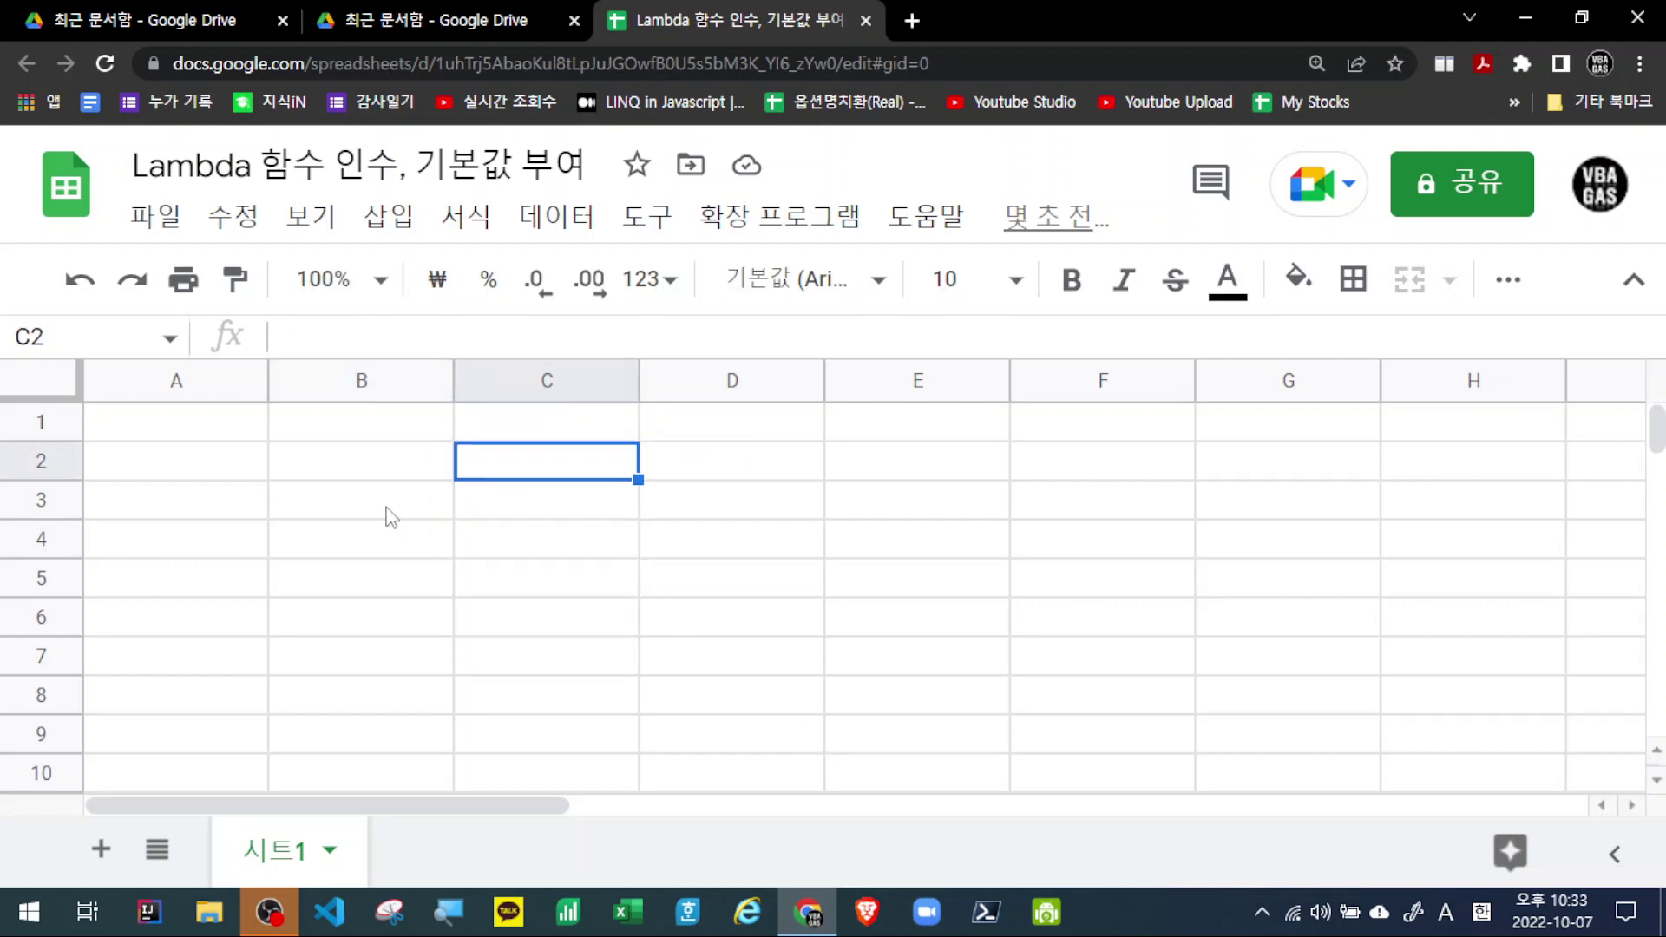
# Start a formula in cell B3 with =LAMBDA( x, y, x+y).
pyautogui.click(389, 518)
pyautogui.write('=lam')
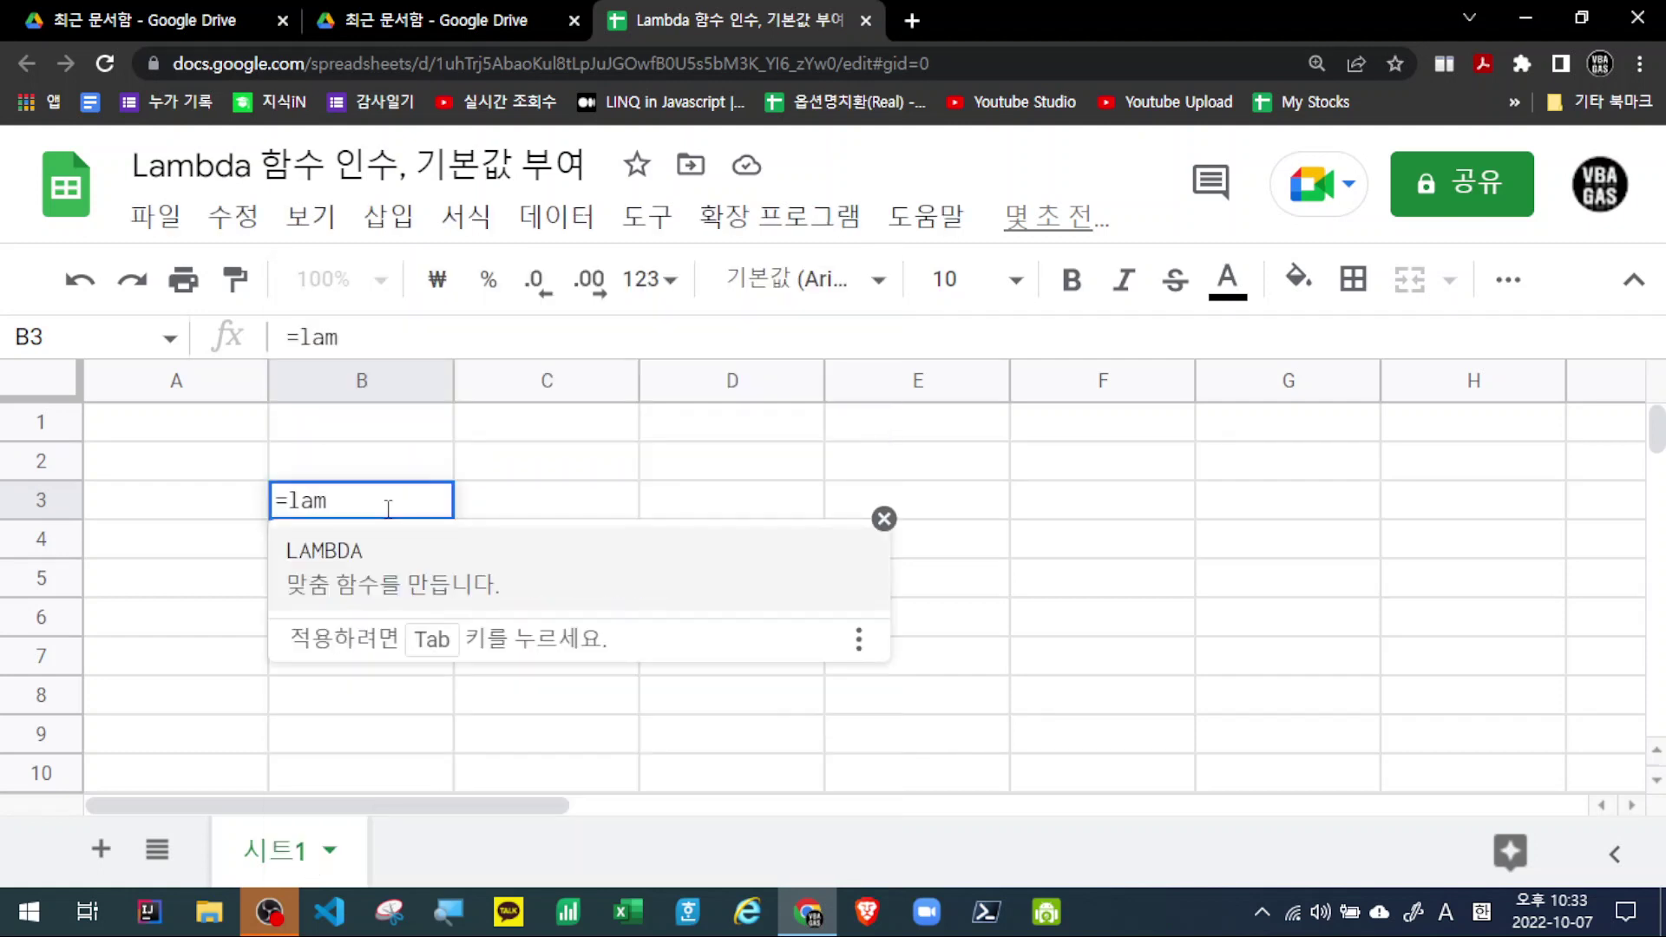
pyautogui.press('Tab')
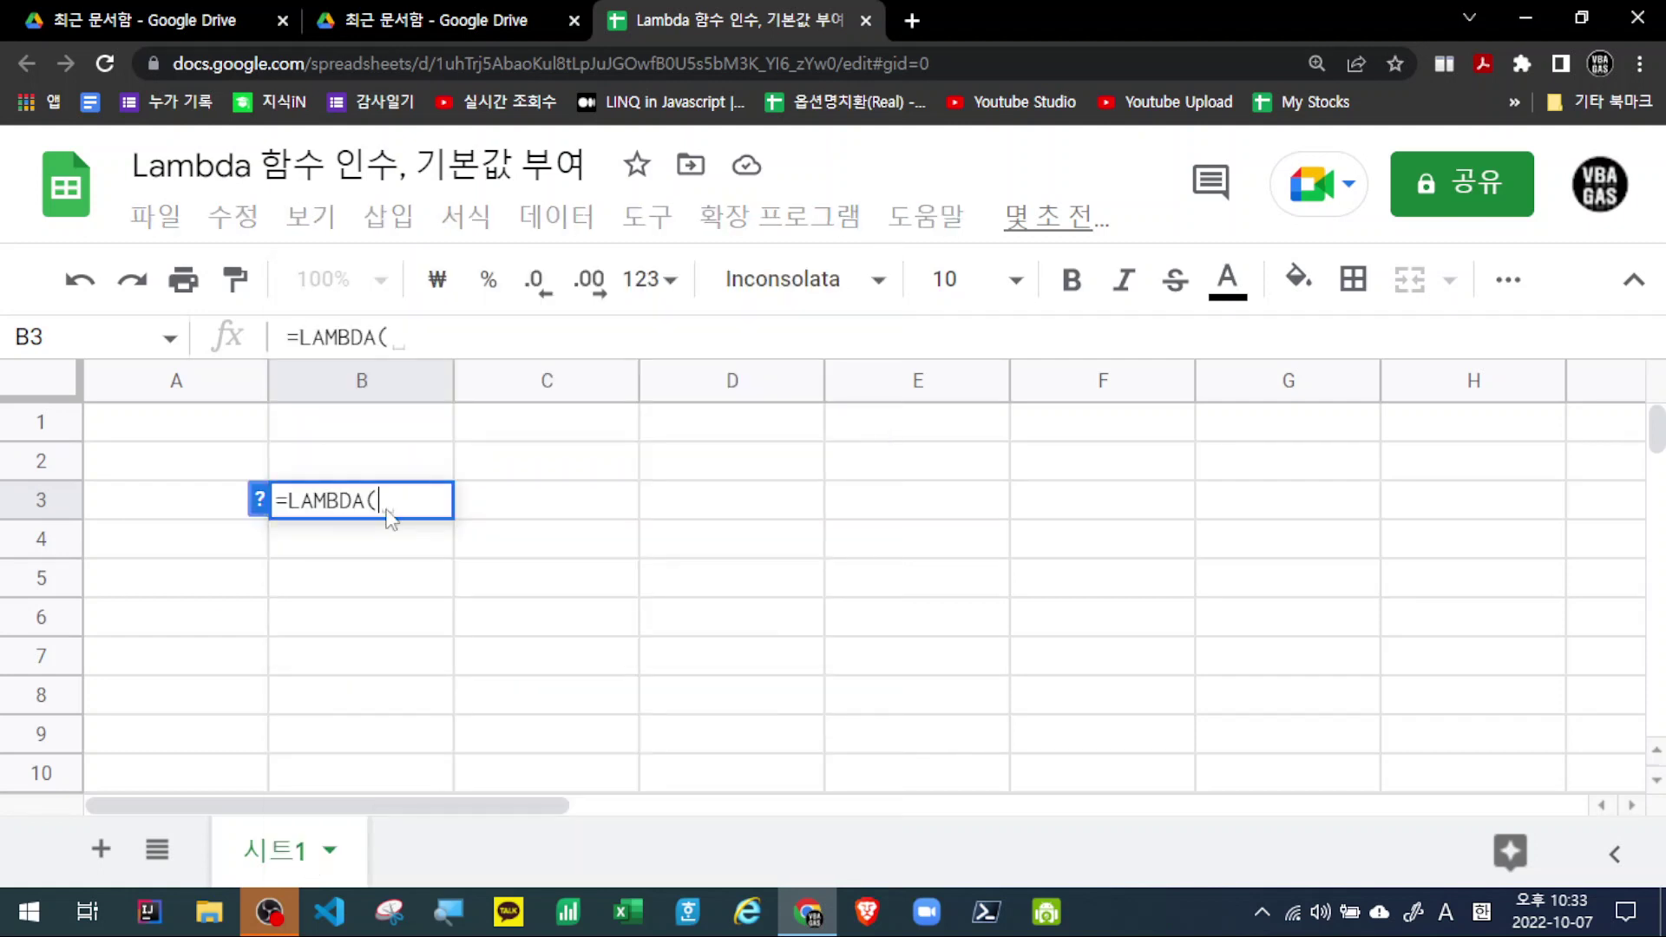
pyautogui.write('x, y, ')
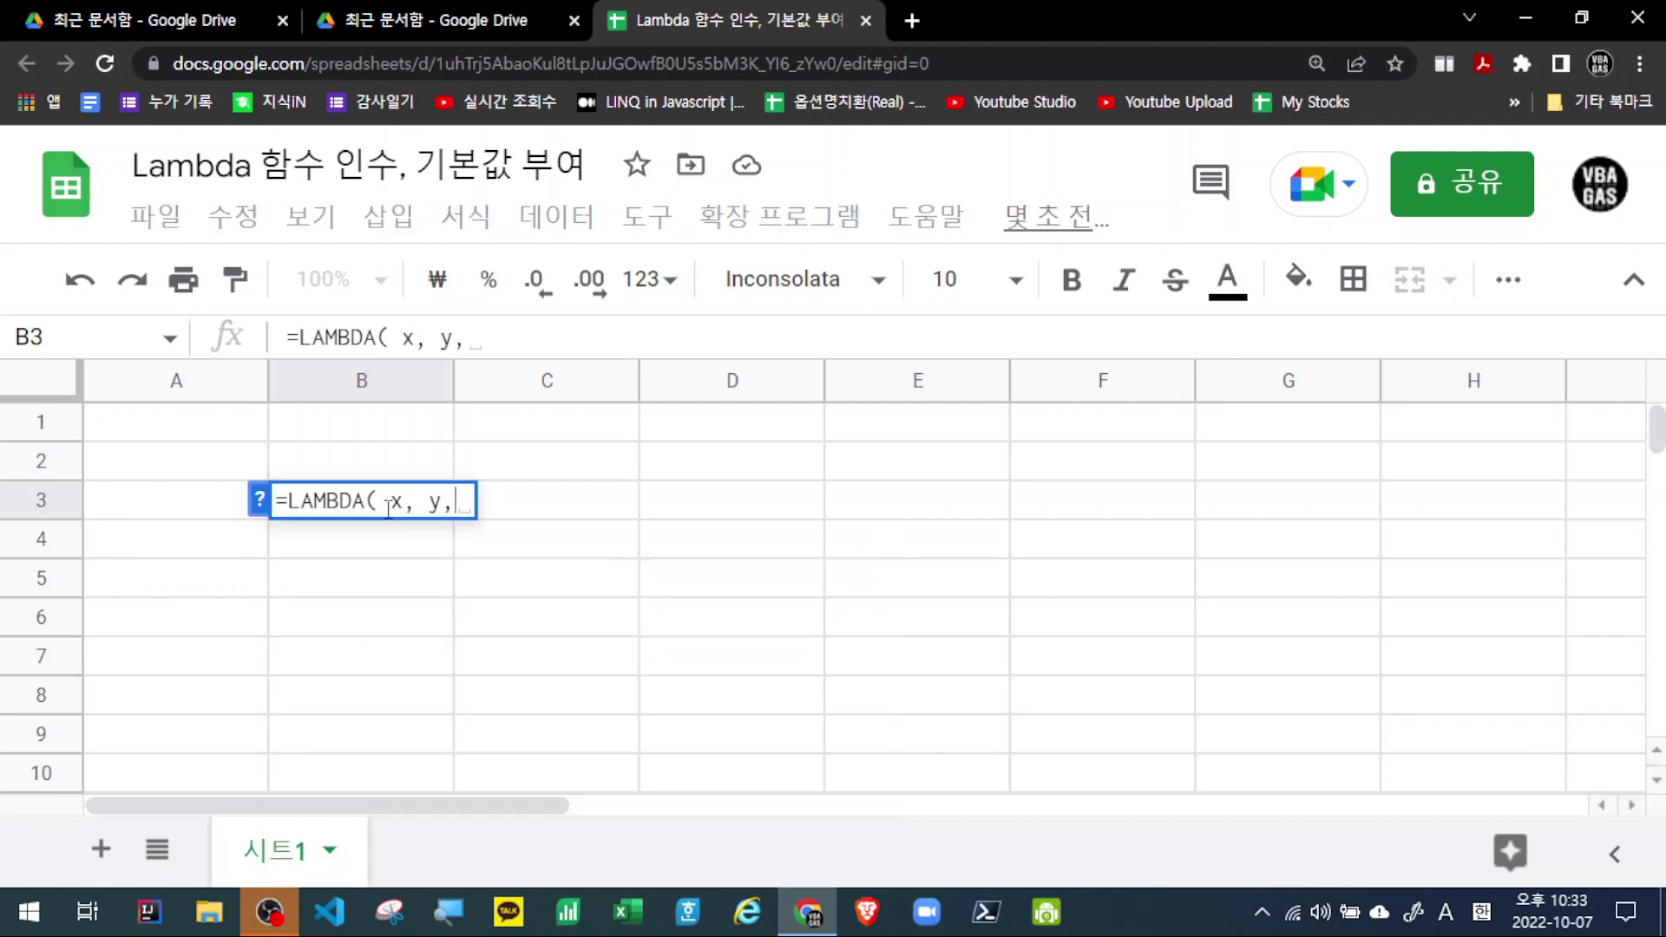
pyautogui.write('x')
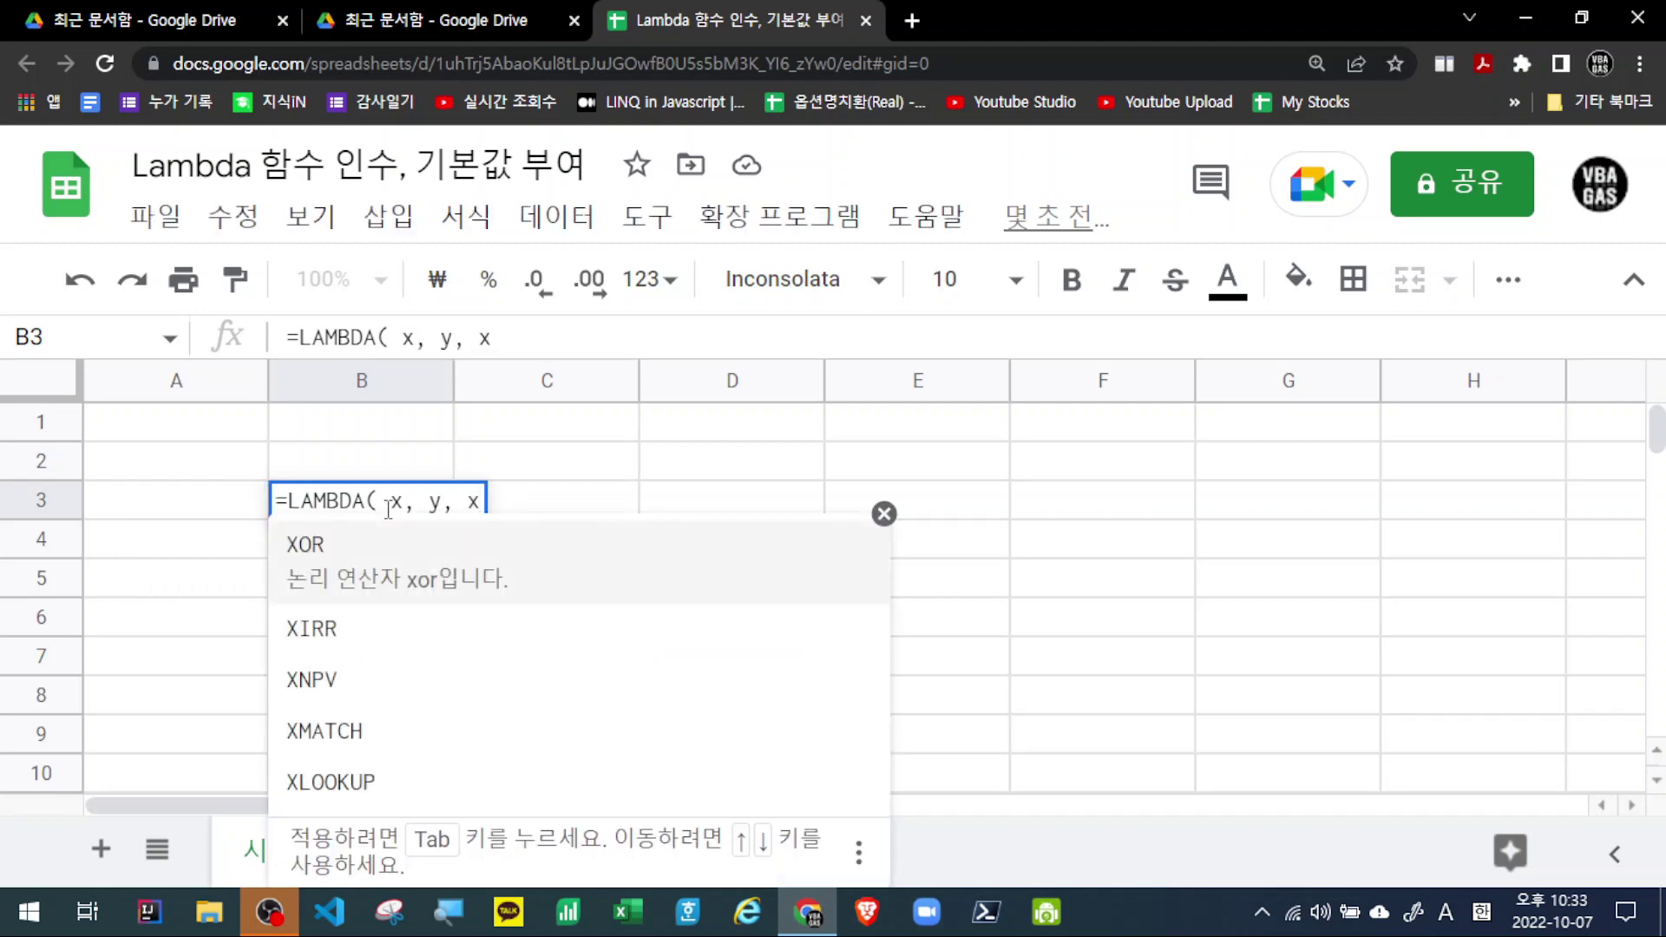
pyautogui.write('+y')
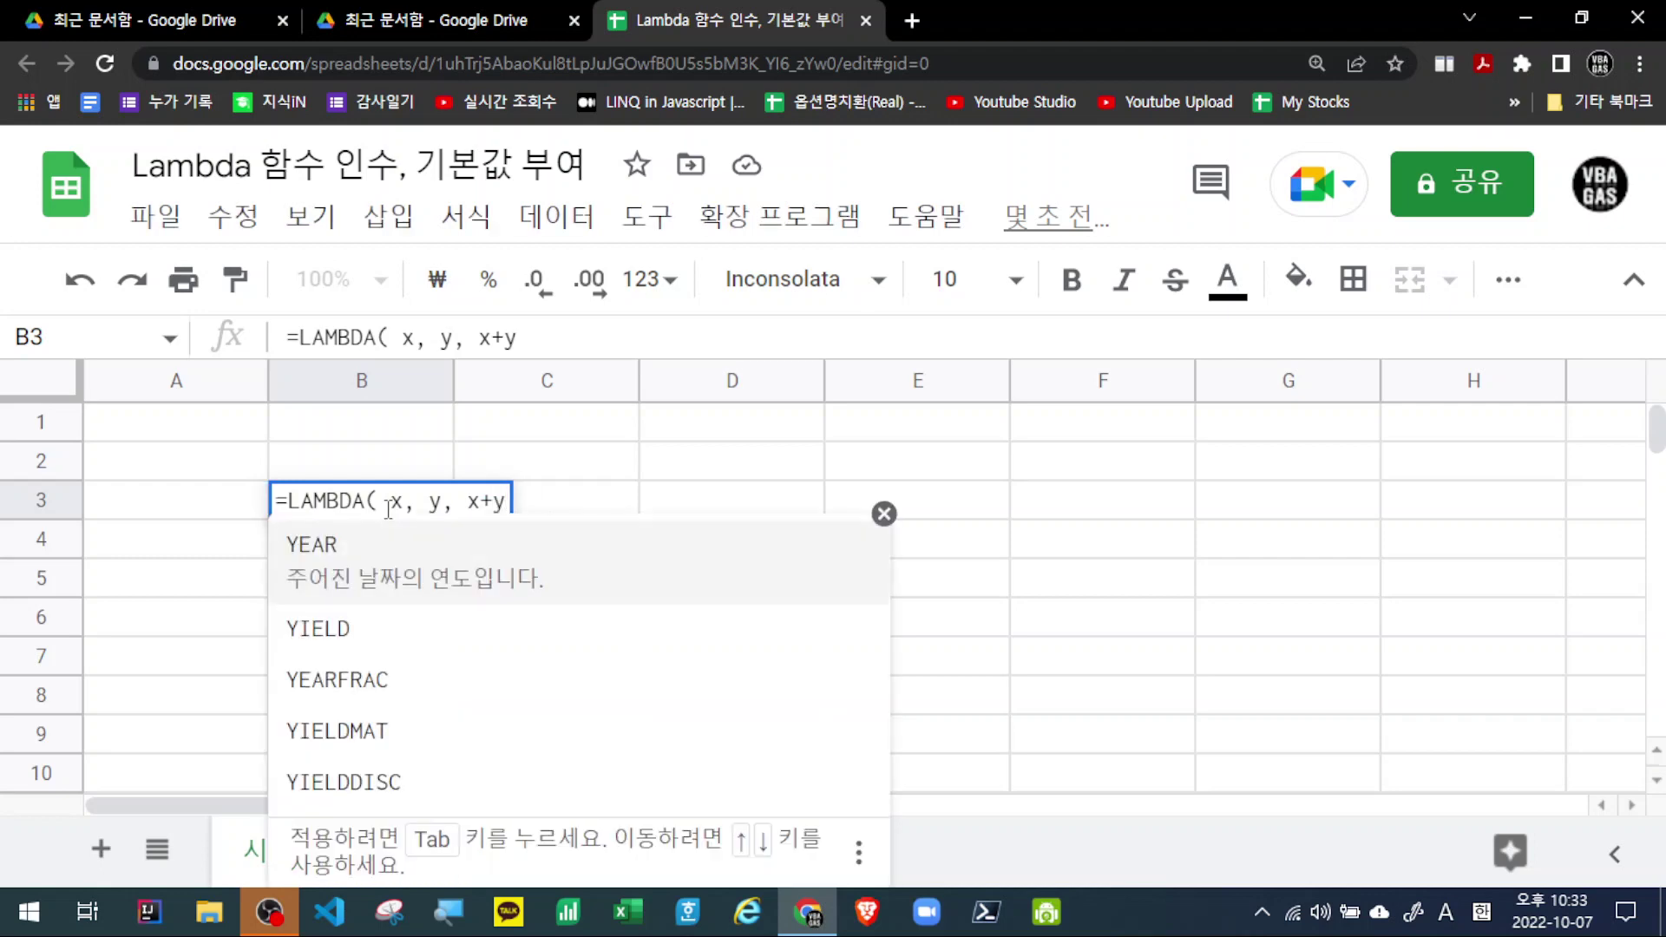
pyautogui.write(')')
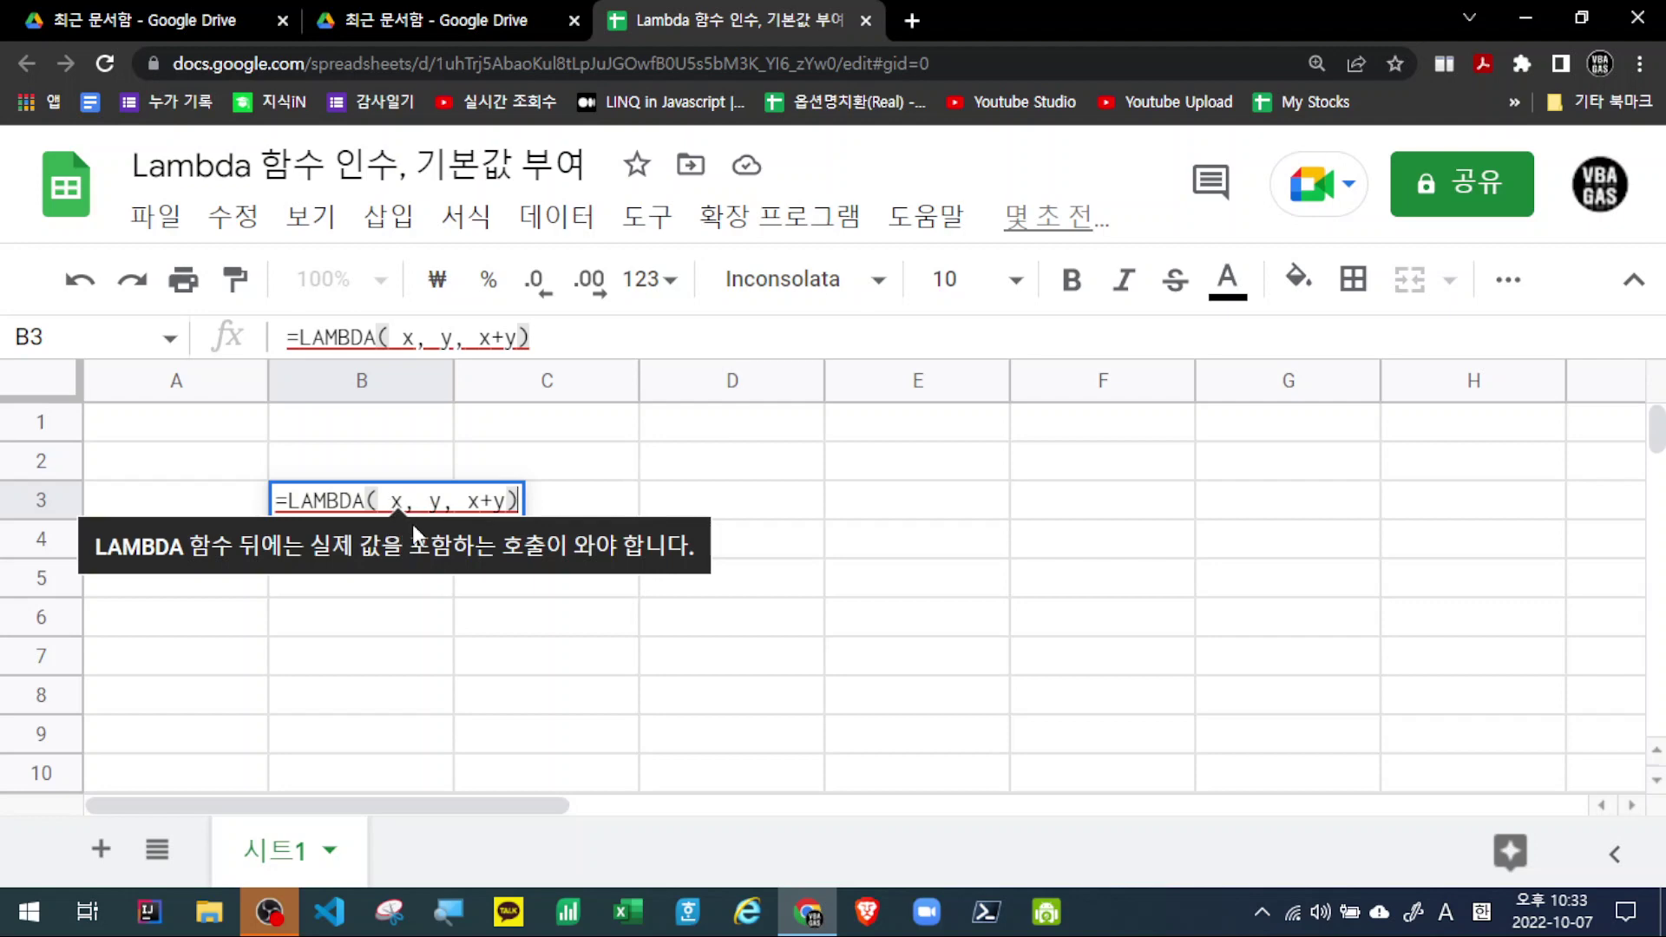
# Append the call (5, 8) to the LAMBDA formula in B3 to supply values for x and y.
pyautogui.moveTo(390, 501); pyautogui.dragTo(512, 501)
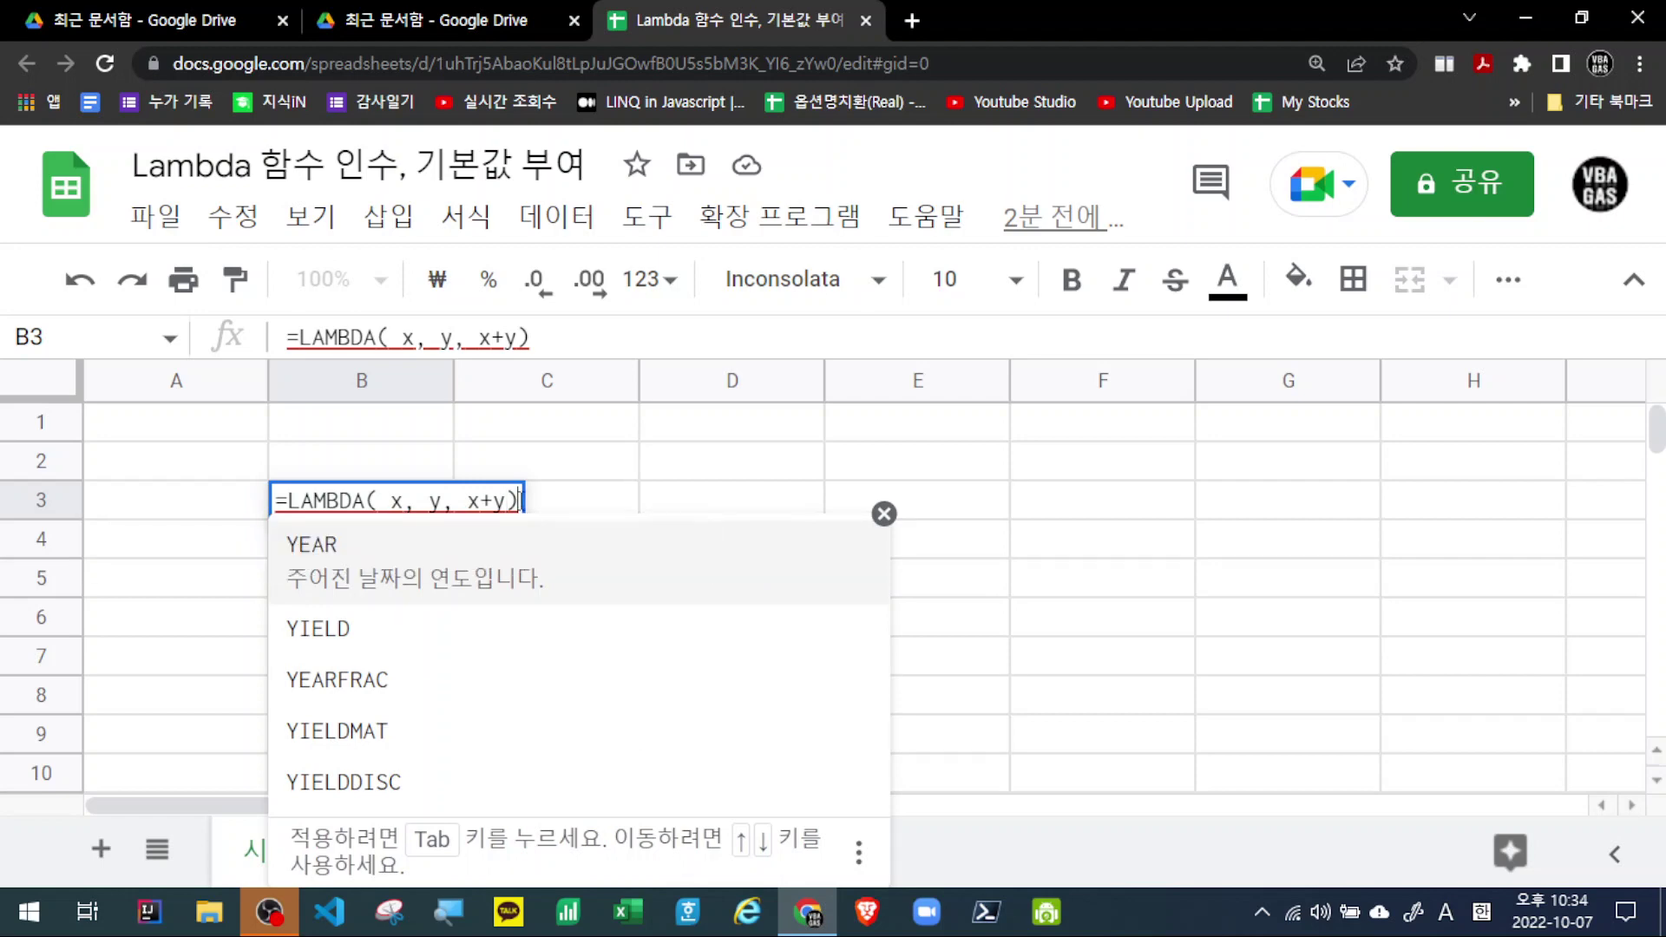
pyautogui.write('(')
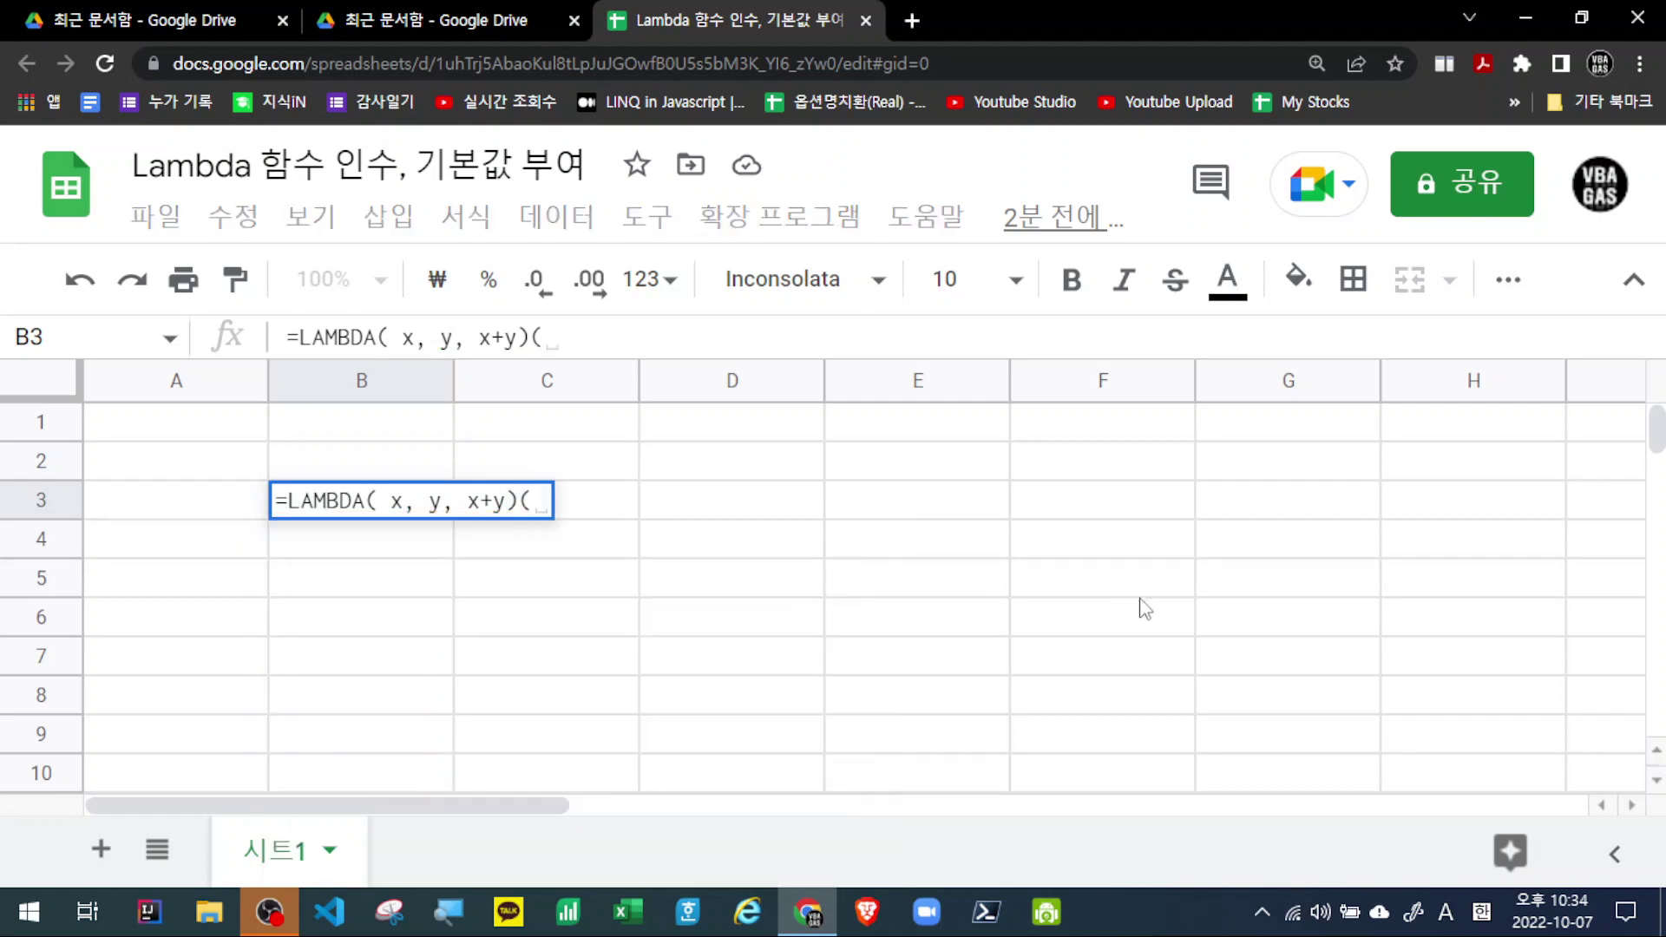
pyautogui.write('5, ')
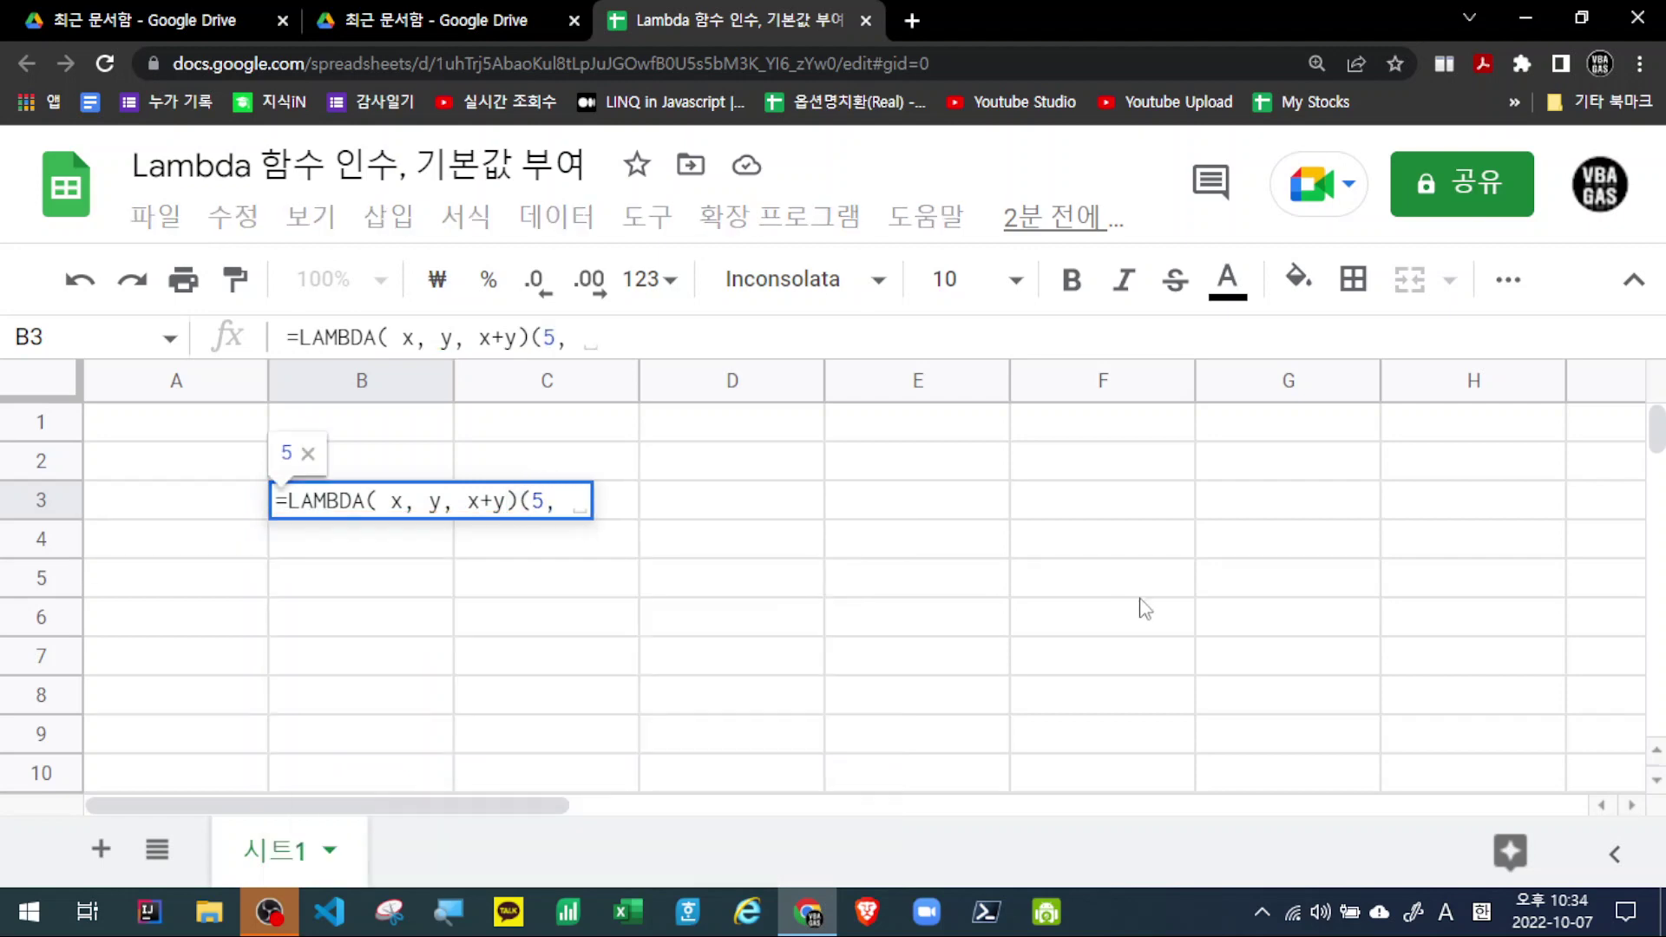
pyautogui.write('8)')
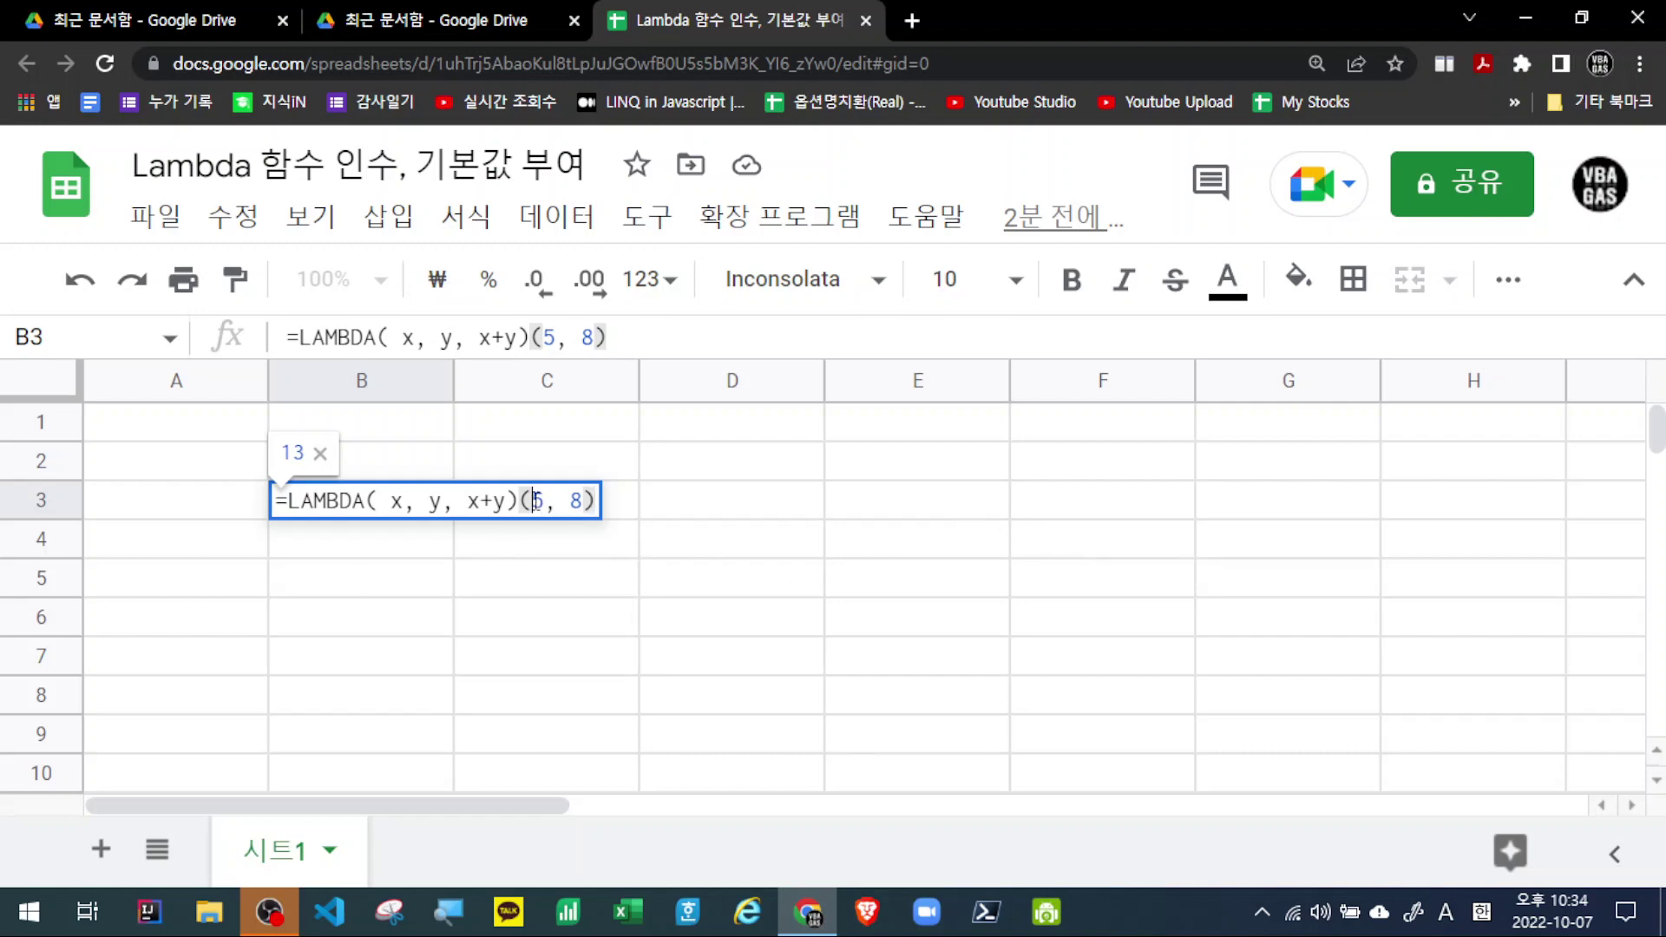
# Omit the first call argument in the B3 LAMBDA formula so that only 8 is passed: ( , 8).
pyautogui.press('BackSpace')
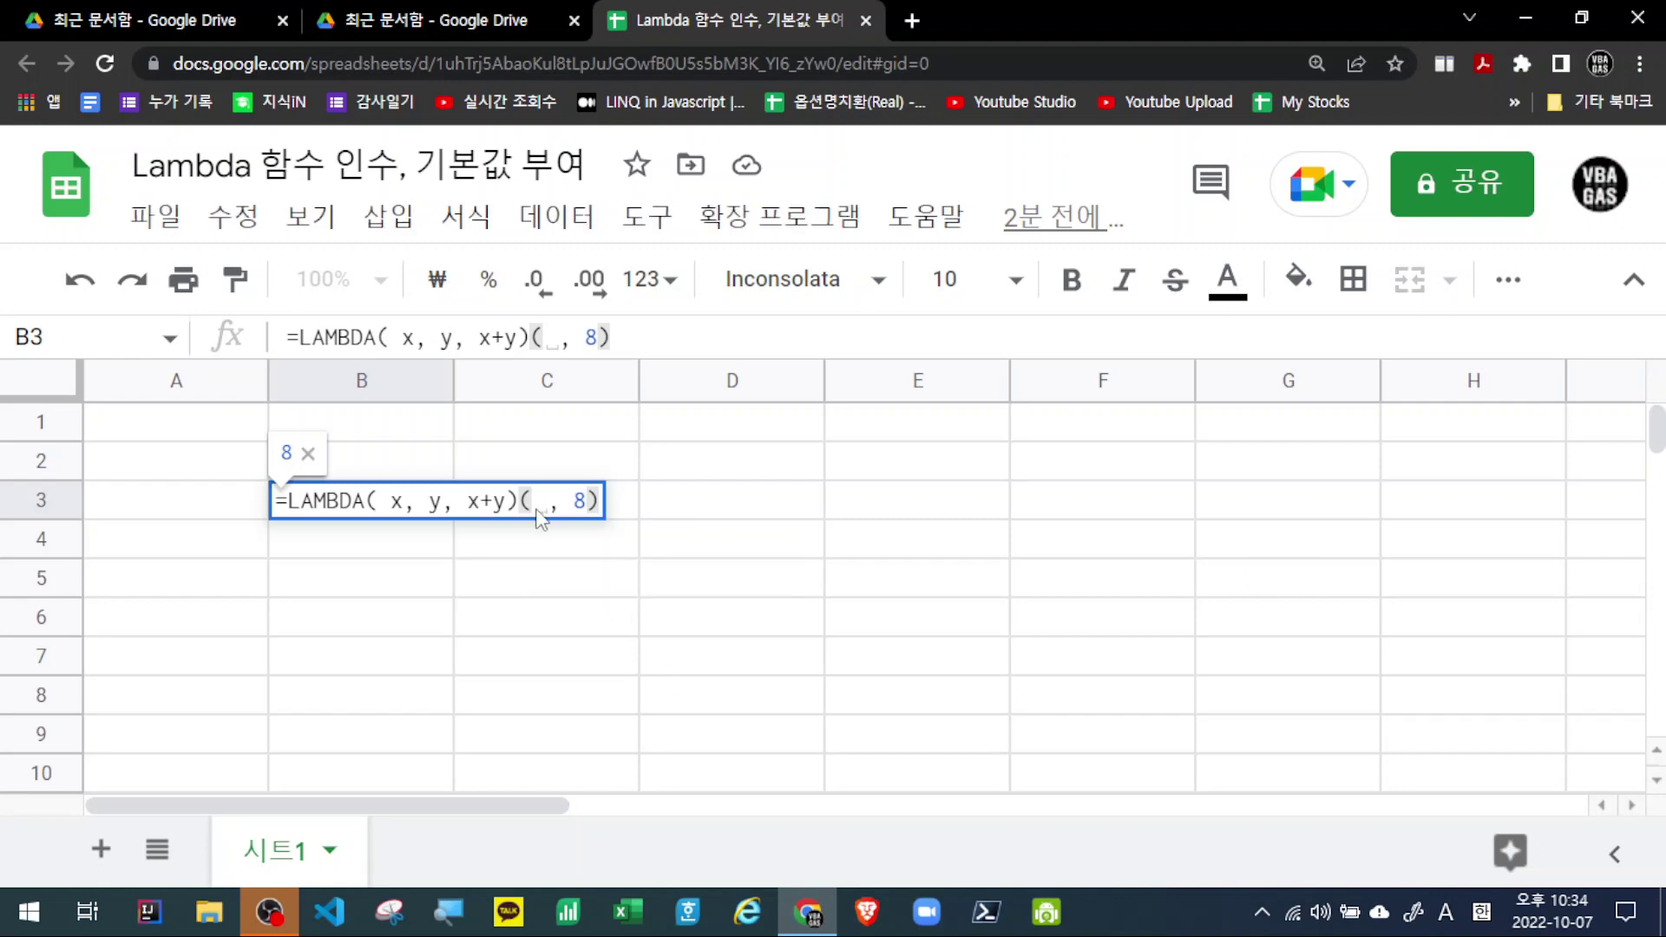
pyautogui.press('BackSpace')
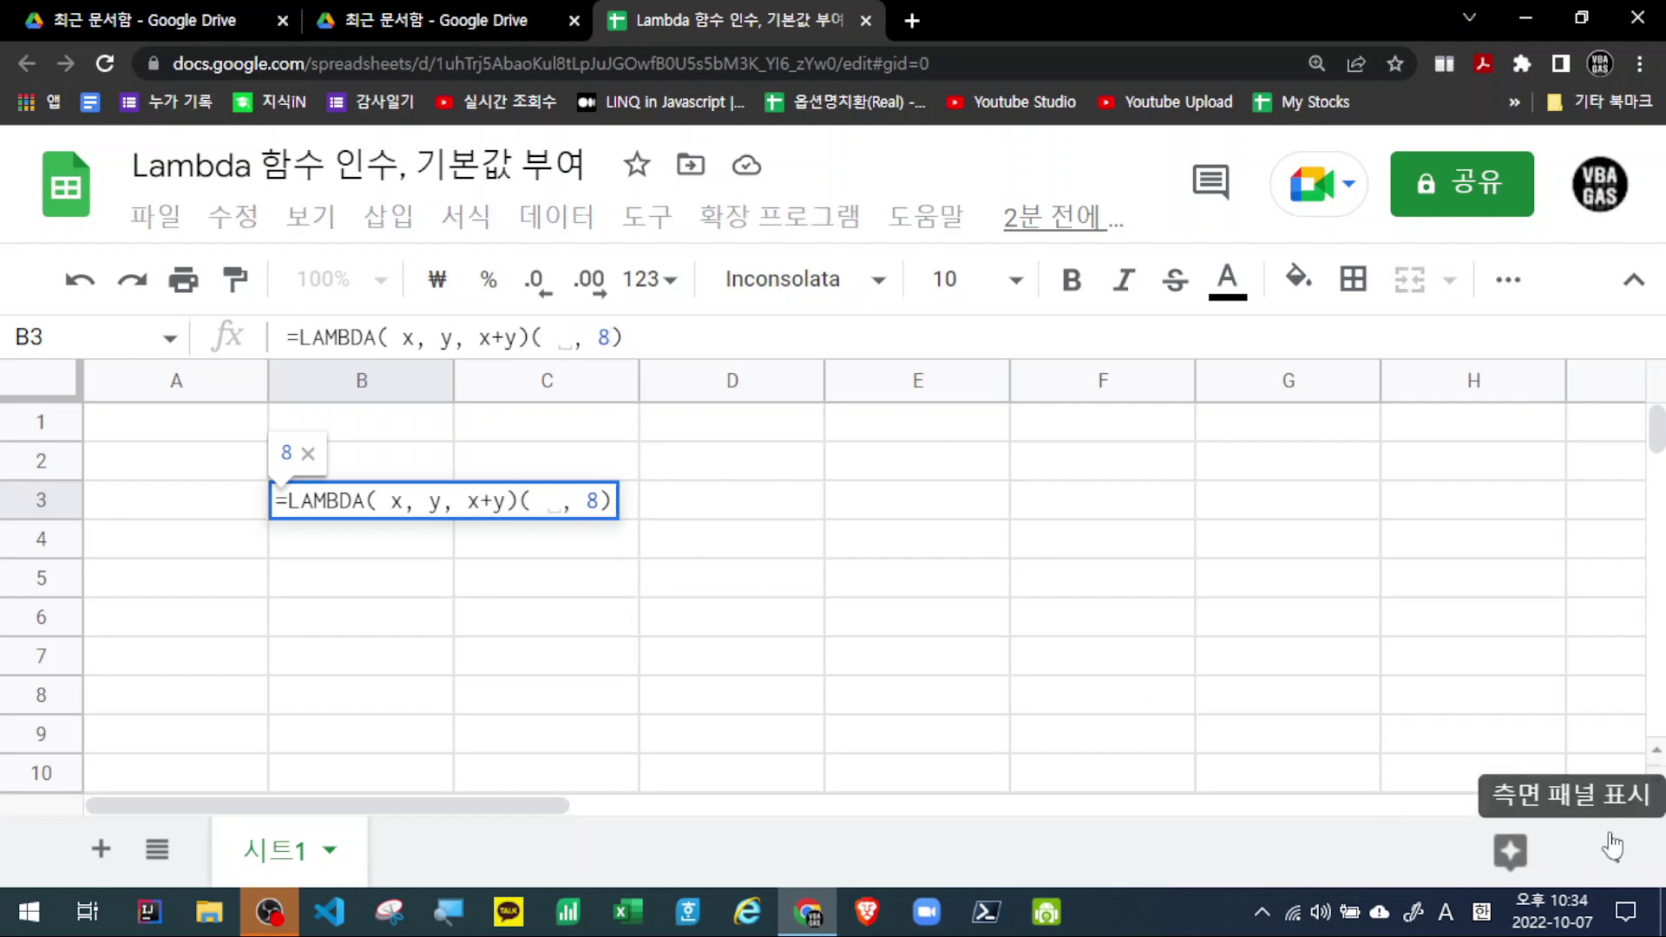
pyautogui.click(609, 503)
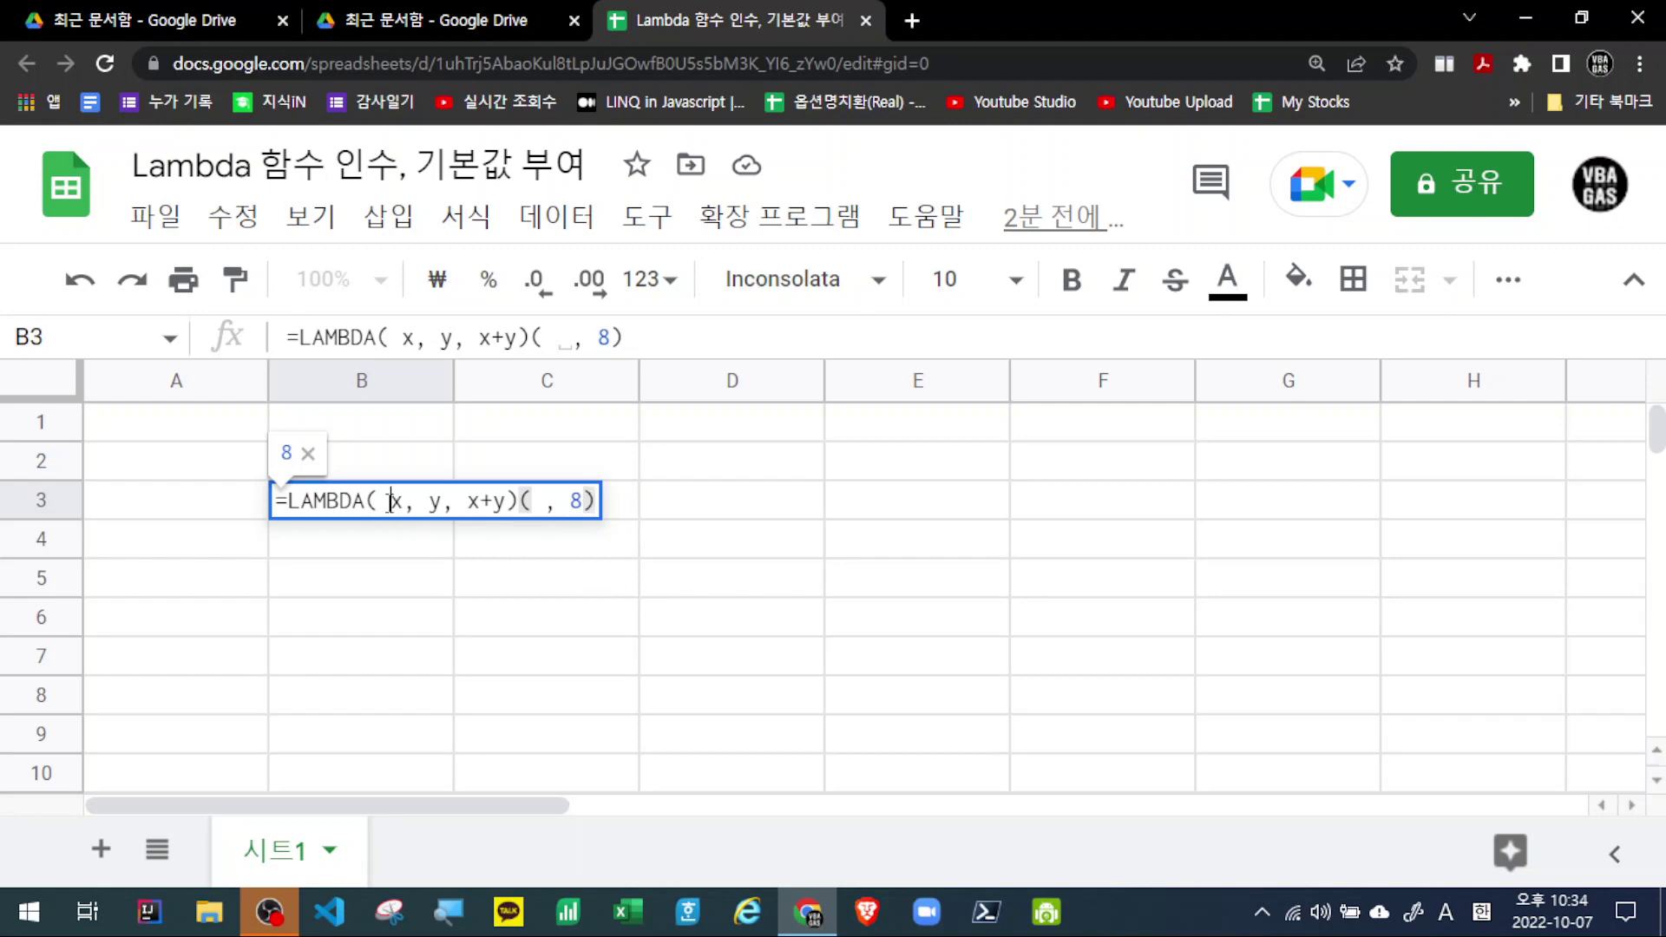
pyautogui.moveTo(389, 502); pyautogui.dragTo(402, 500)
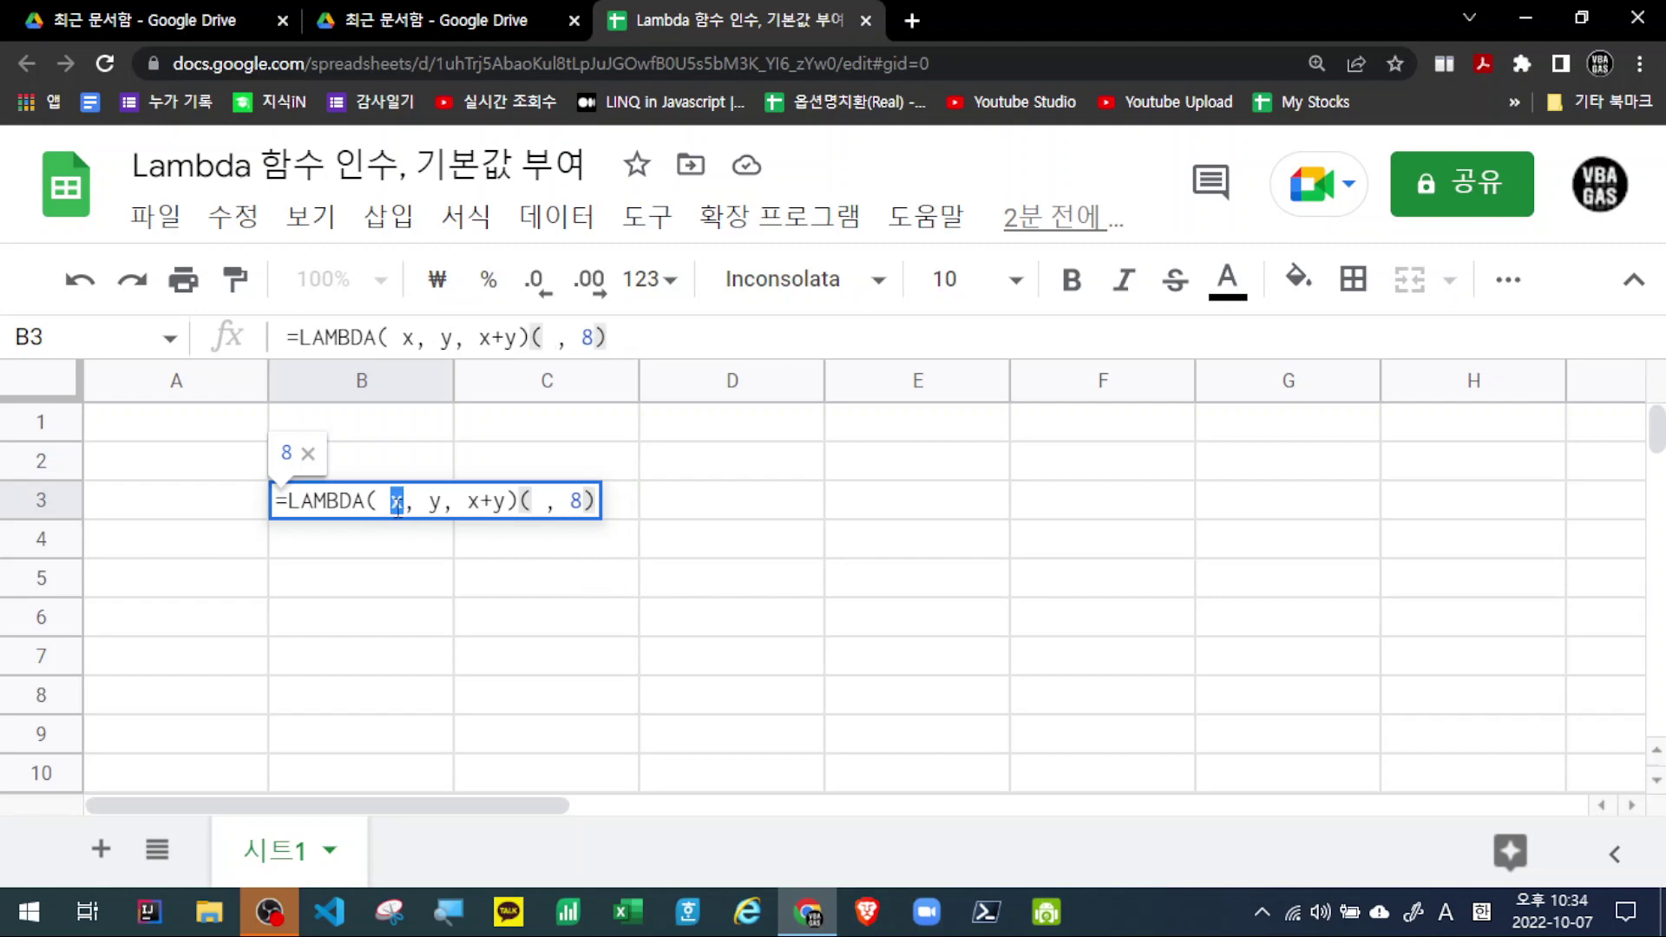
pyautogui.click(392, 501)
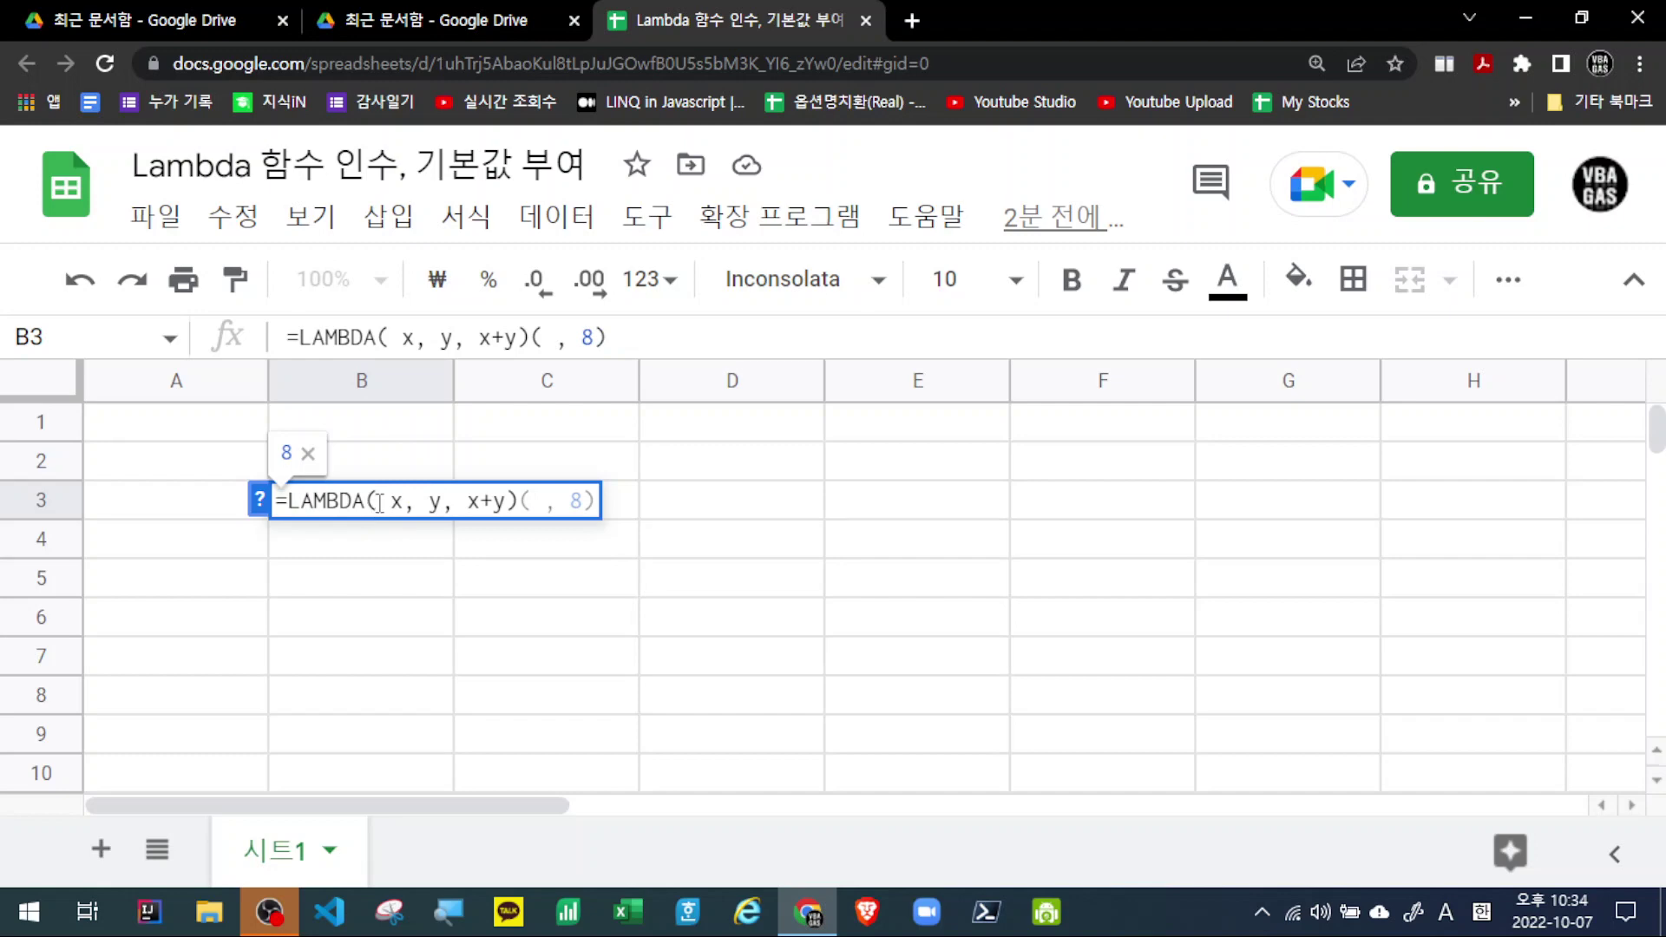
pyautogui.click(570, 501)
pyautogui.moveTo(466, 504); pyautogui.dragTo(510, 508)
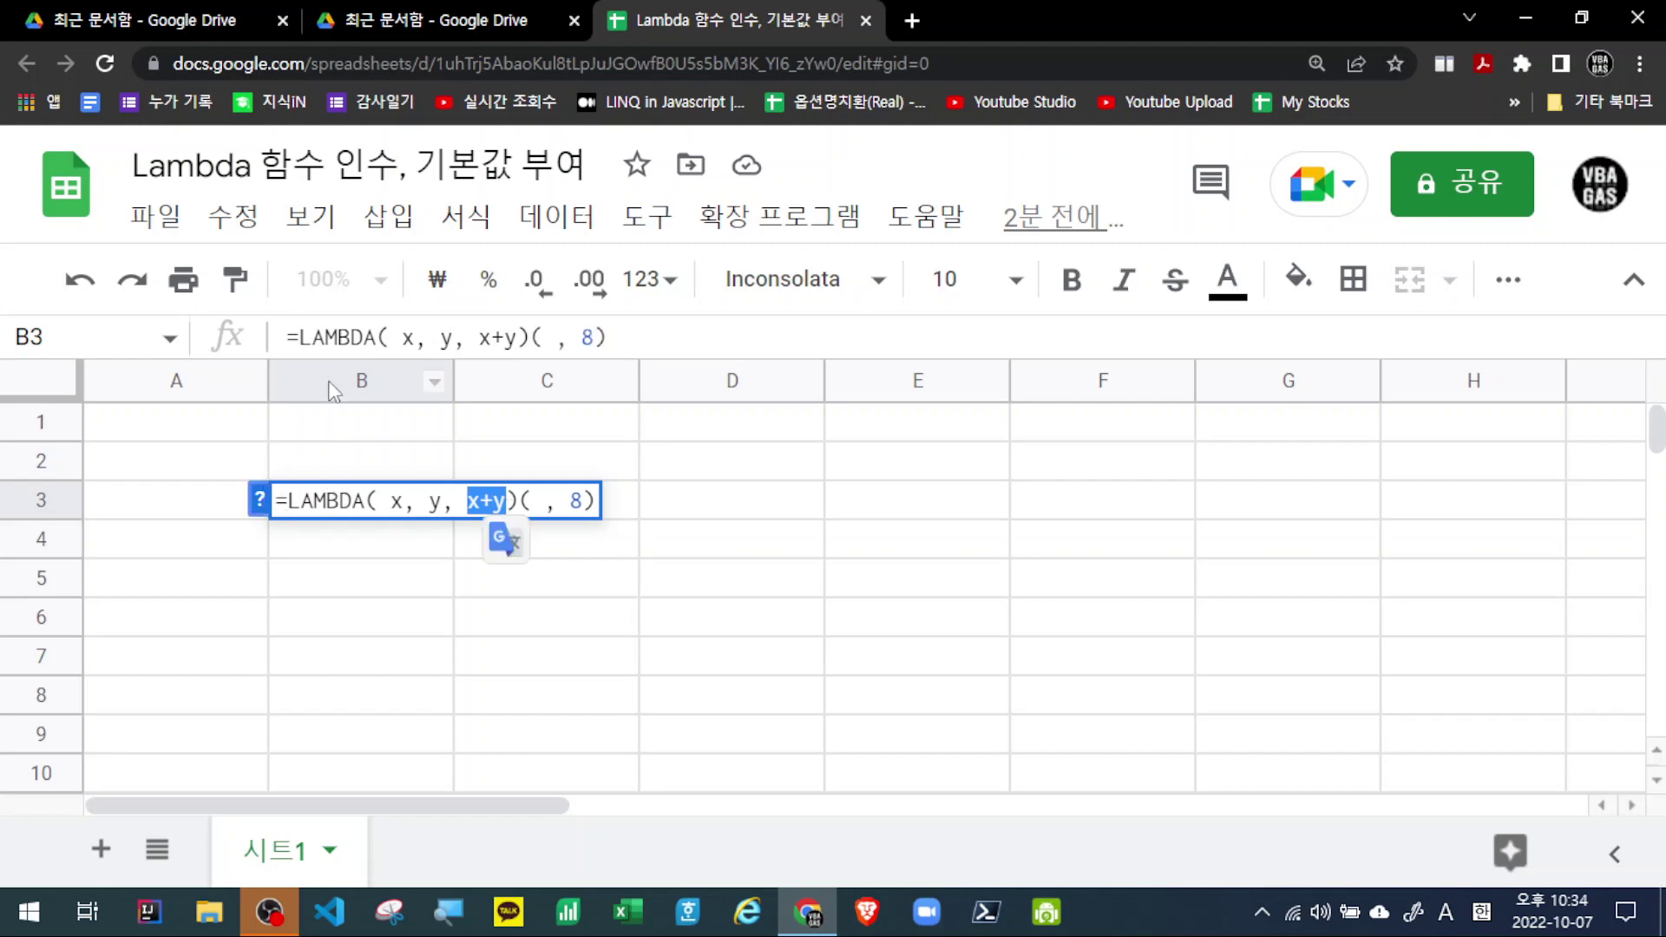
pyautogui.doubleClick(396, 504)
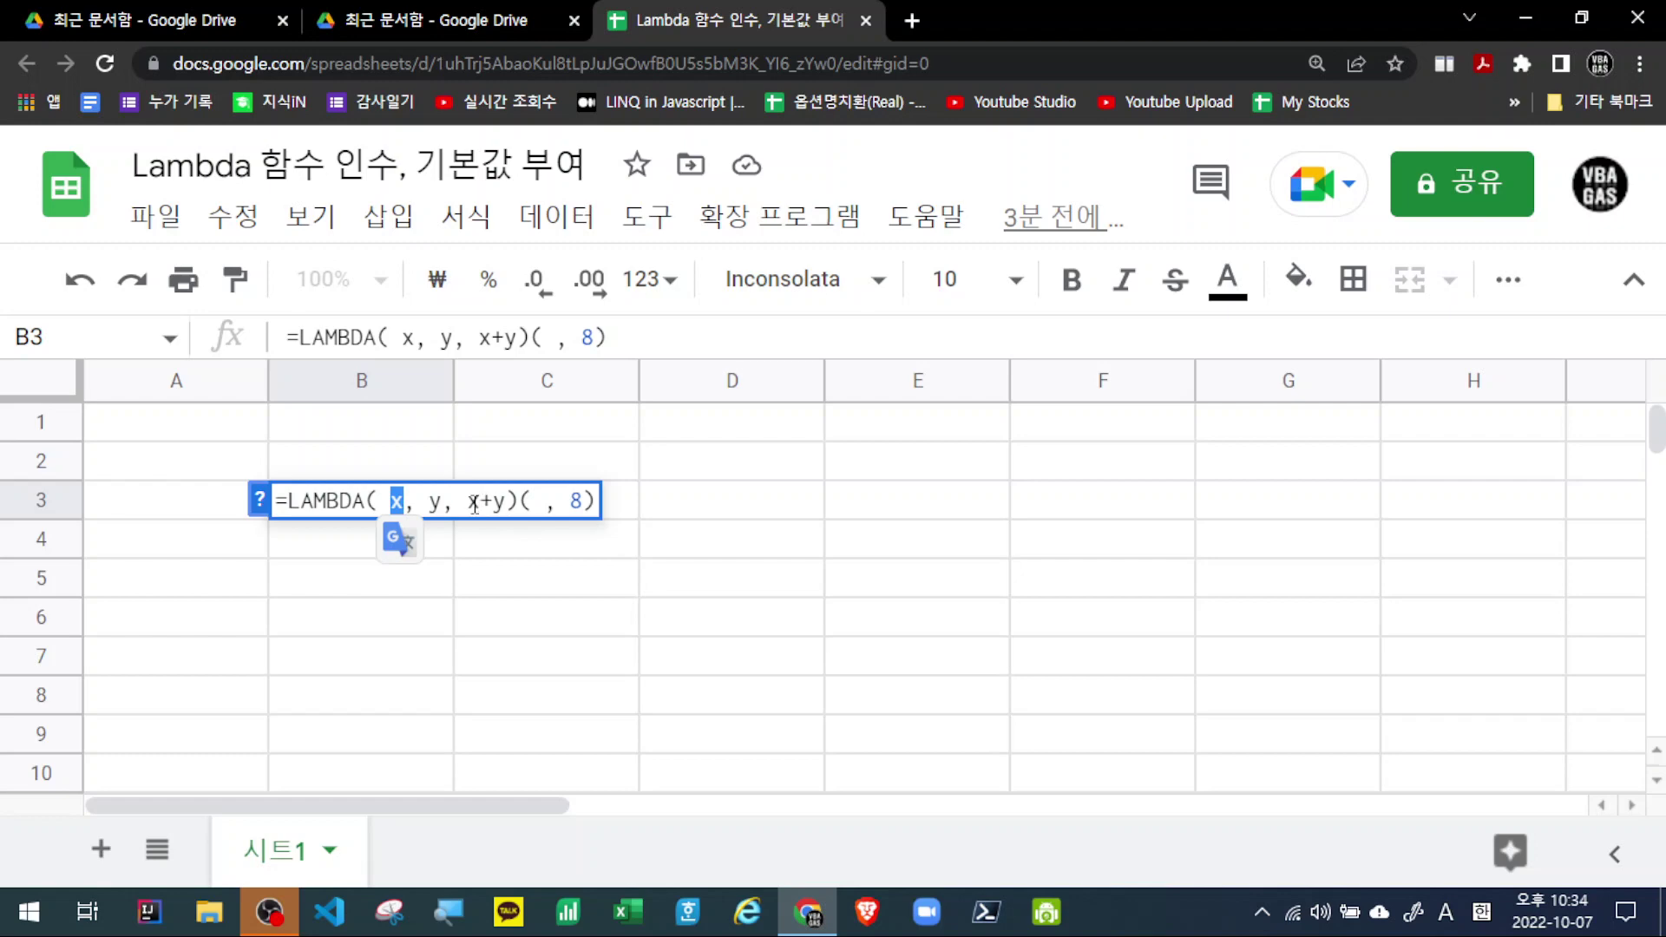
# Reduce the LAMBDA expression in B3 from x+y to just x and commit the formula =LAMBDA( x, y, x )( , 8).
pyautogui.moveTo(480, 503); pyautogui.dragTo(501, 503)
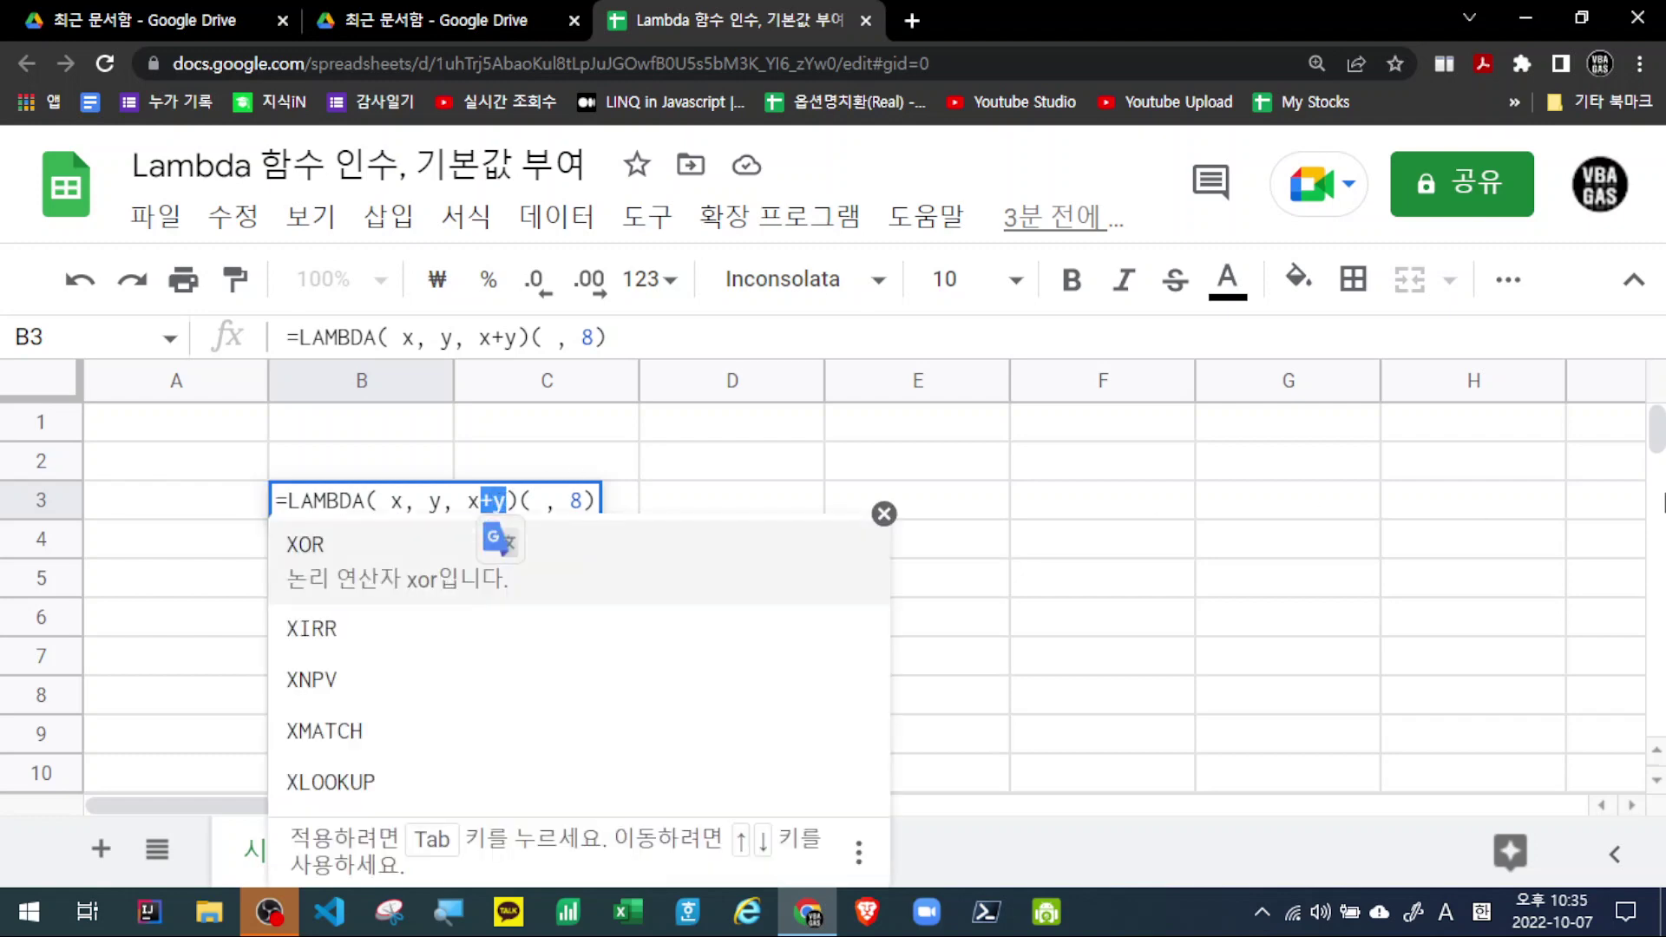
pyautogui.press('BackSpace')
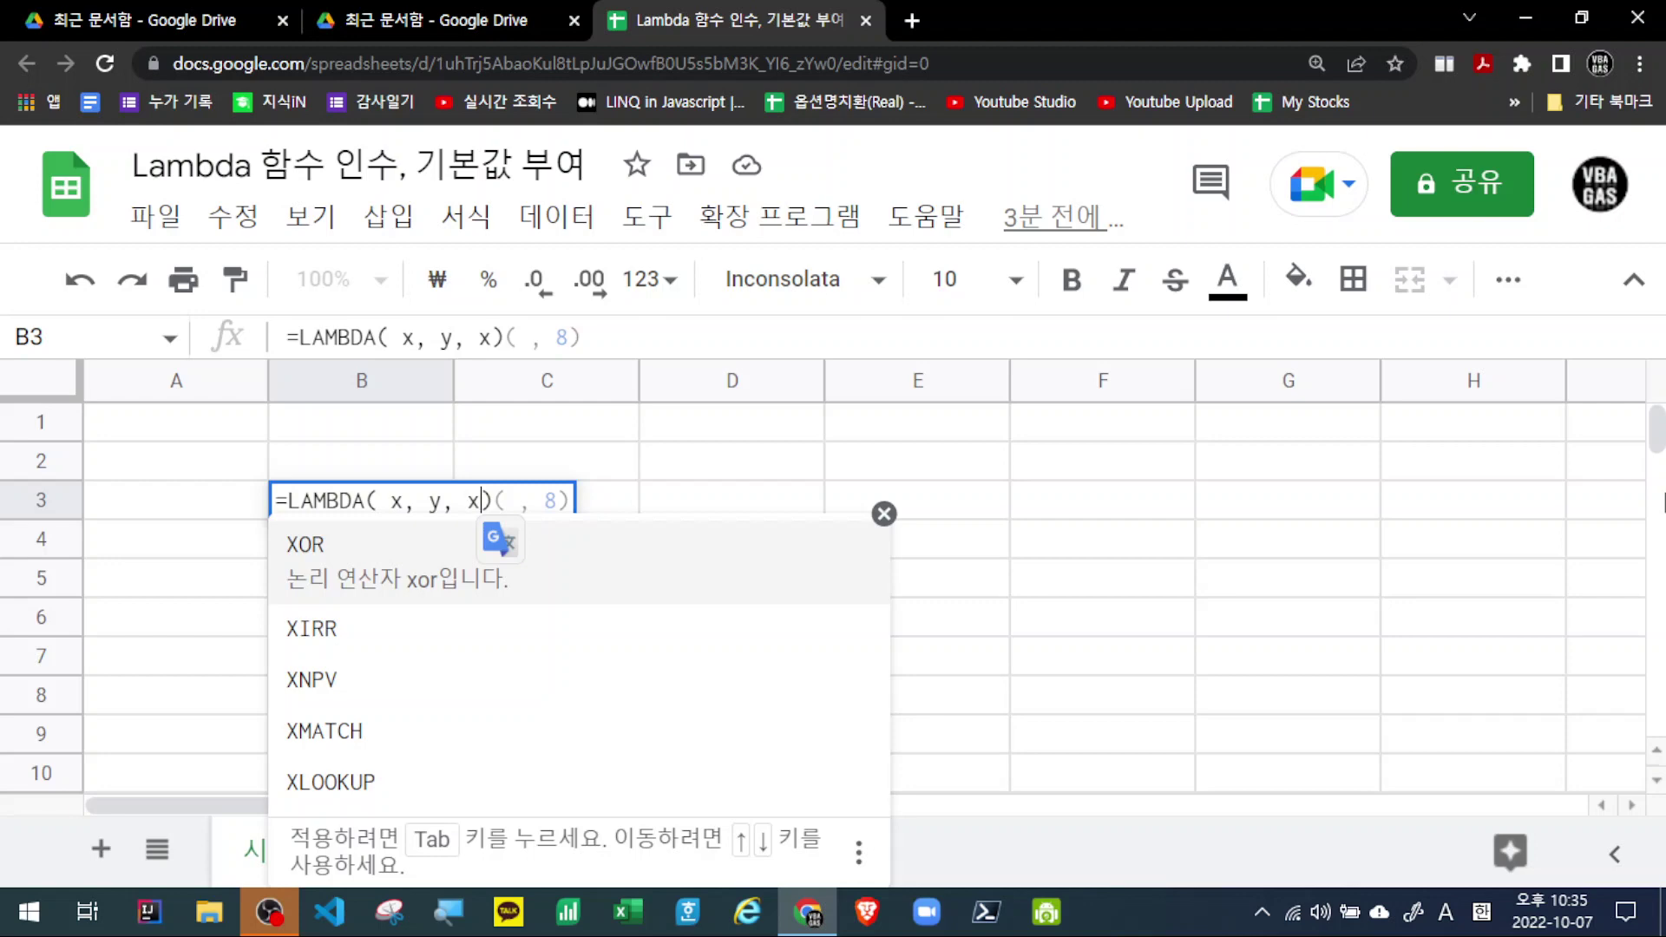
pyautogui.press('Tab')
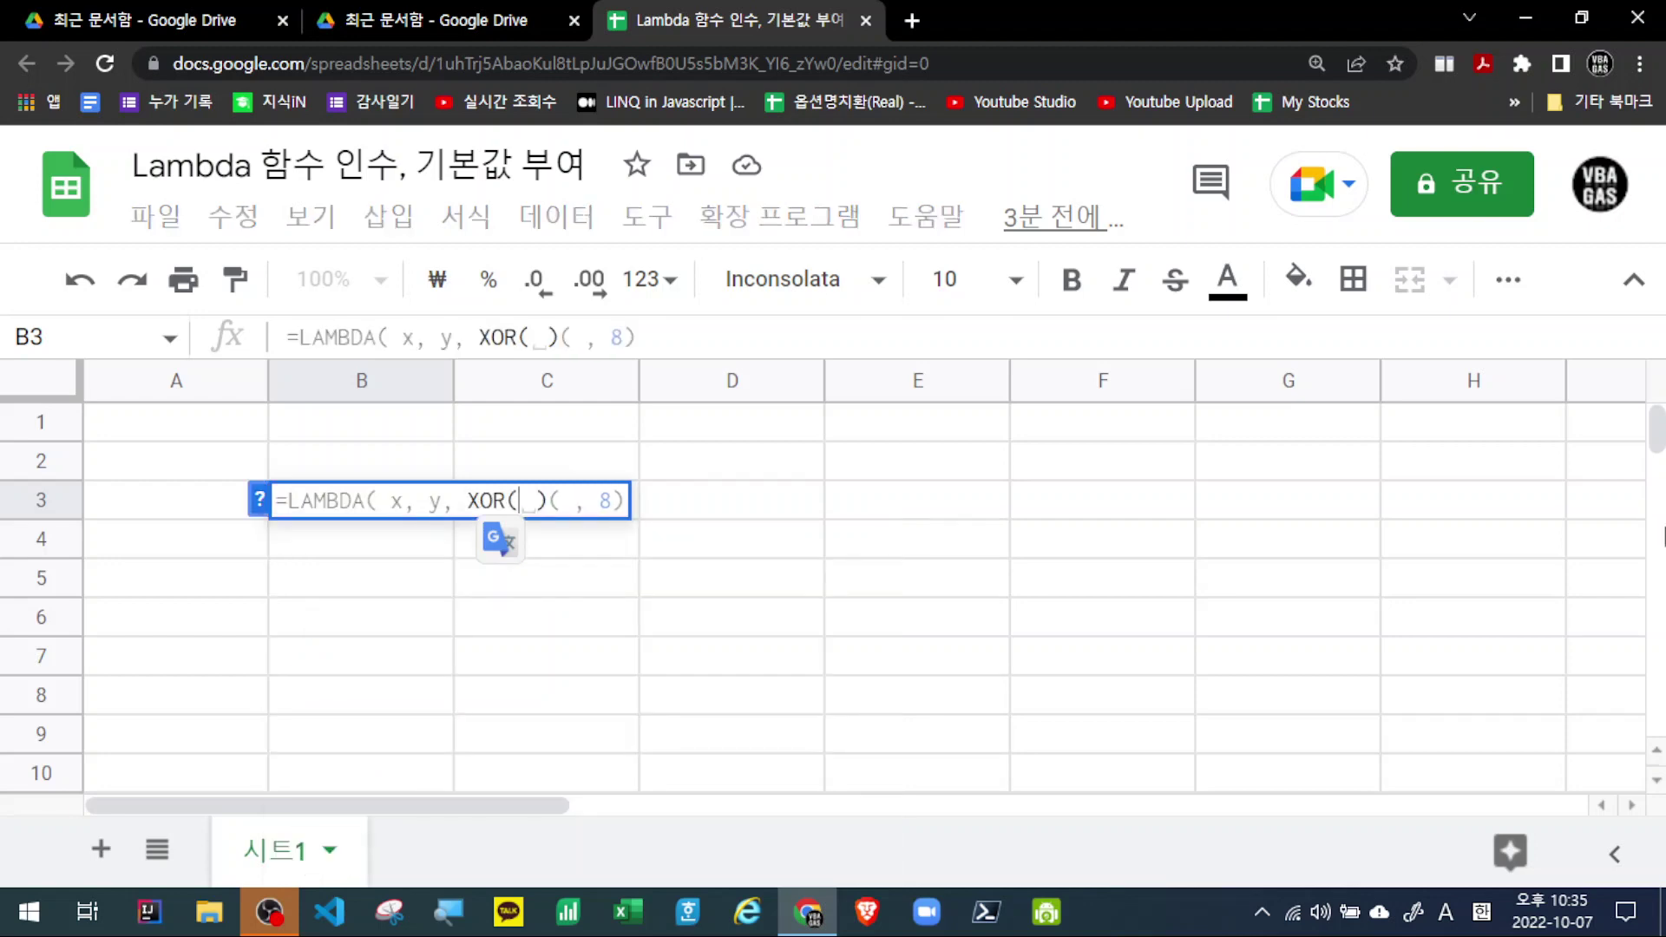
pyautogui.press('BackSpace')
pyautogui.press('BackSpace')
pyautogui.press('BackSpace')
pyautogui.press('BackSpace')
pyautogui.write('x')
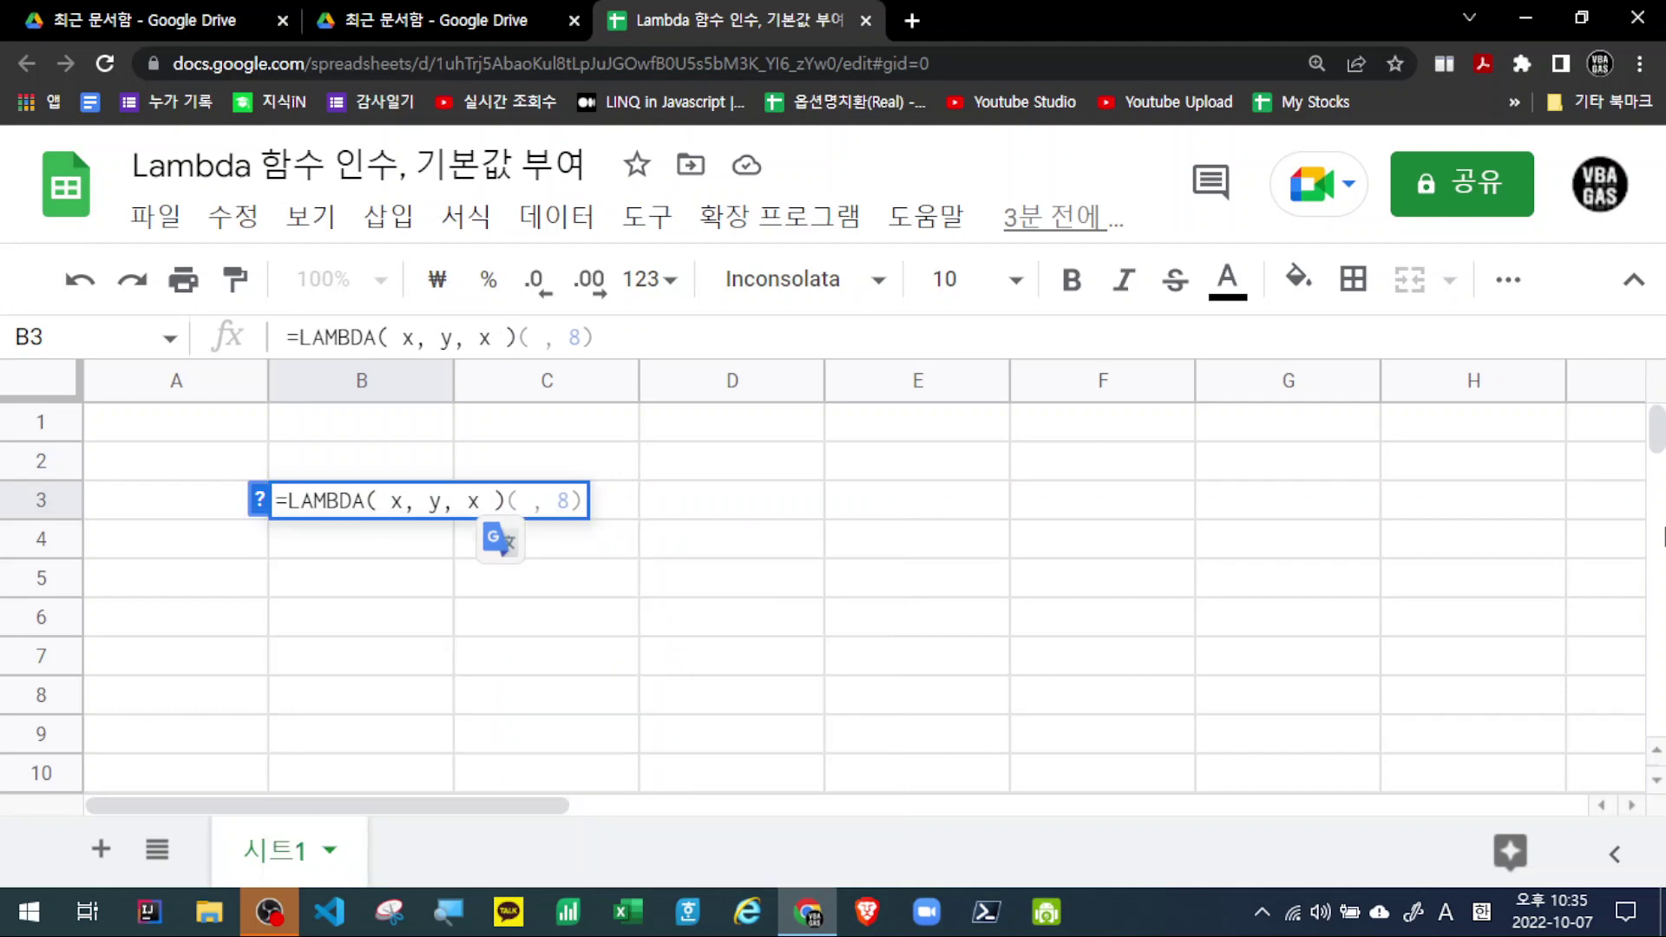
pyautogui.press('Return')
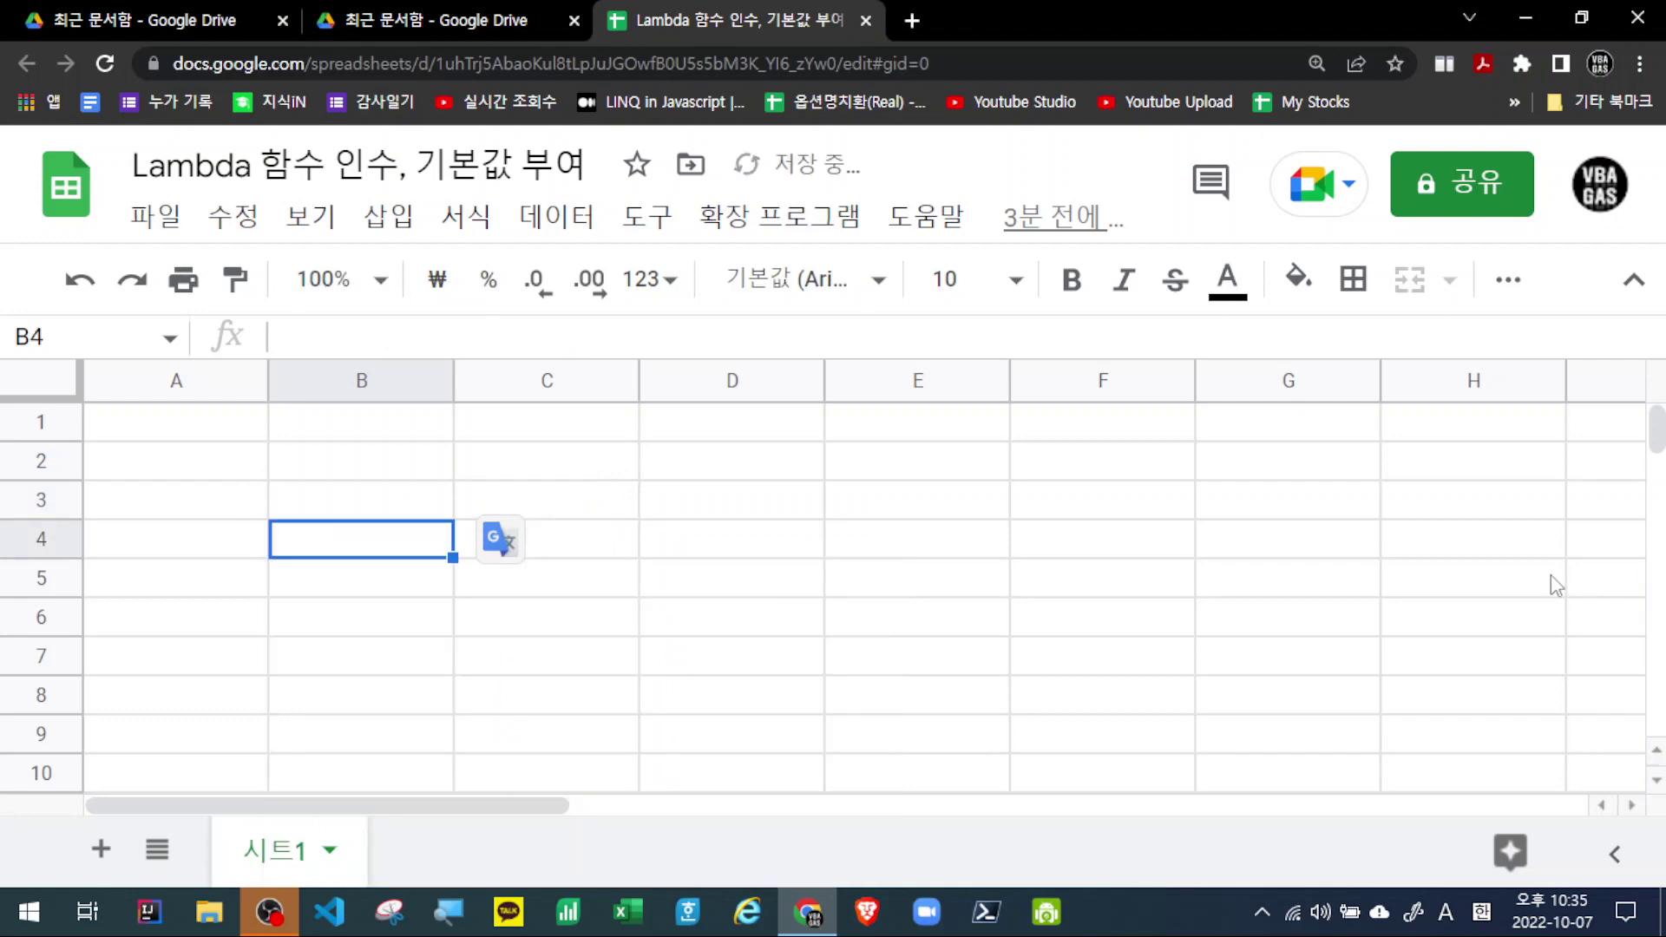
# Reopen the B3 formula and replace the LAMBDA expression with if(x, x, 2), giving x a default value of 2.
pyautogui.click(413, 512)
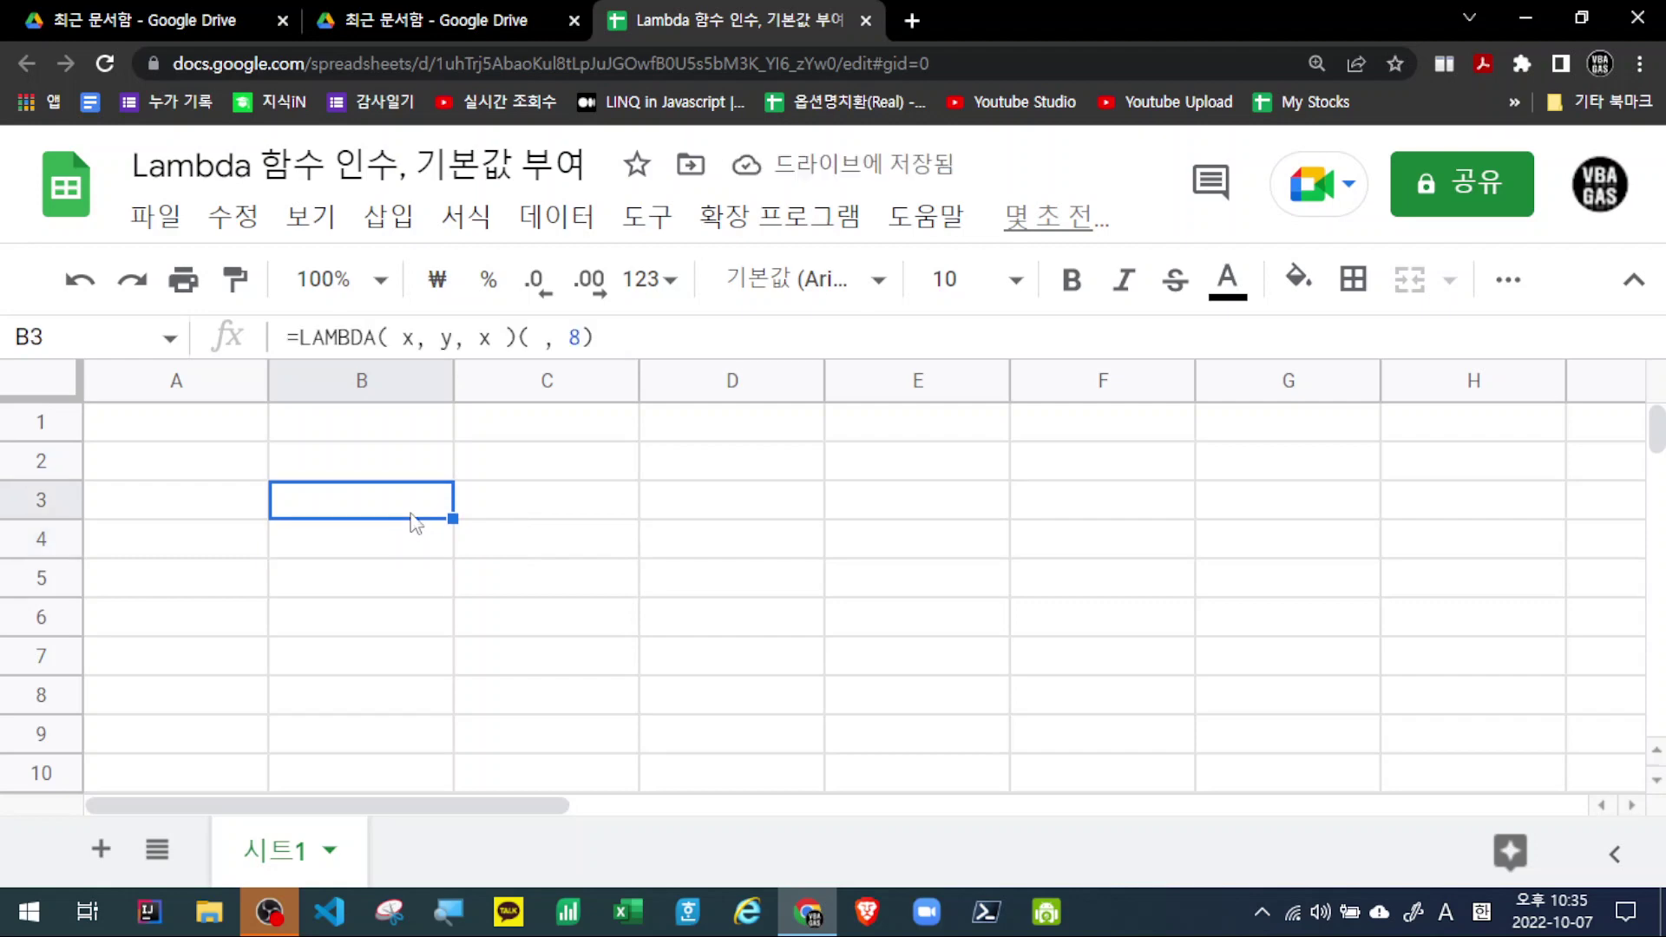
pyautogui.doubleClick(413, 509)
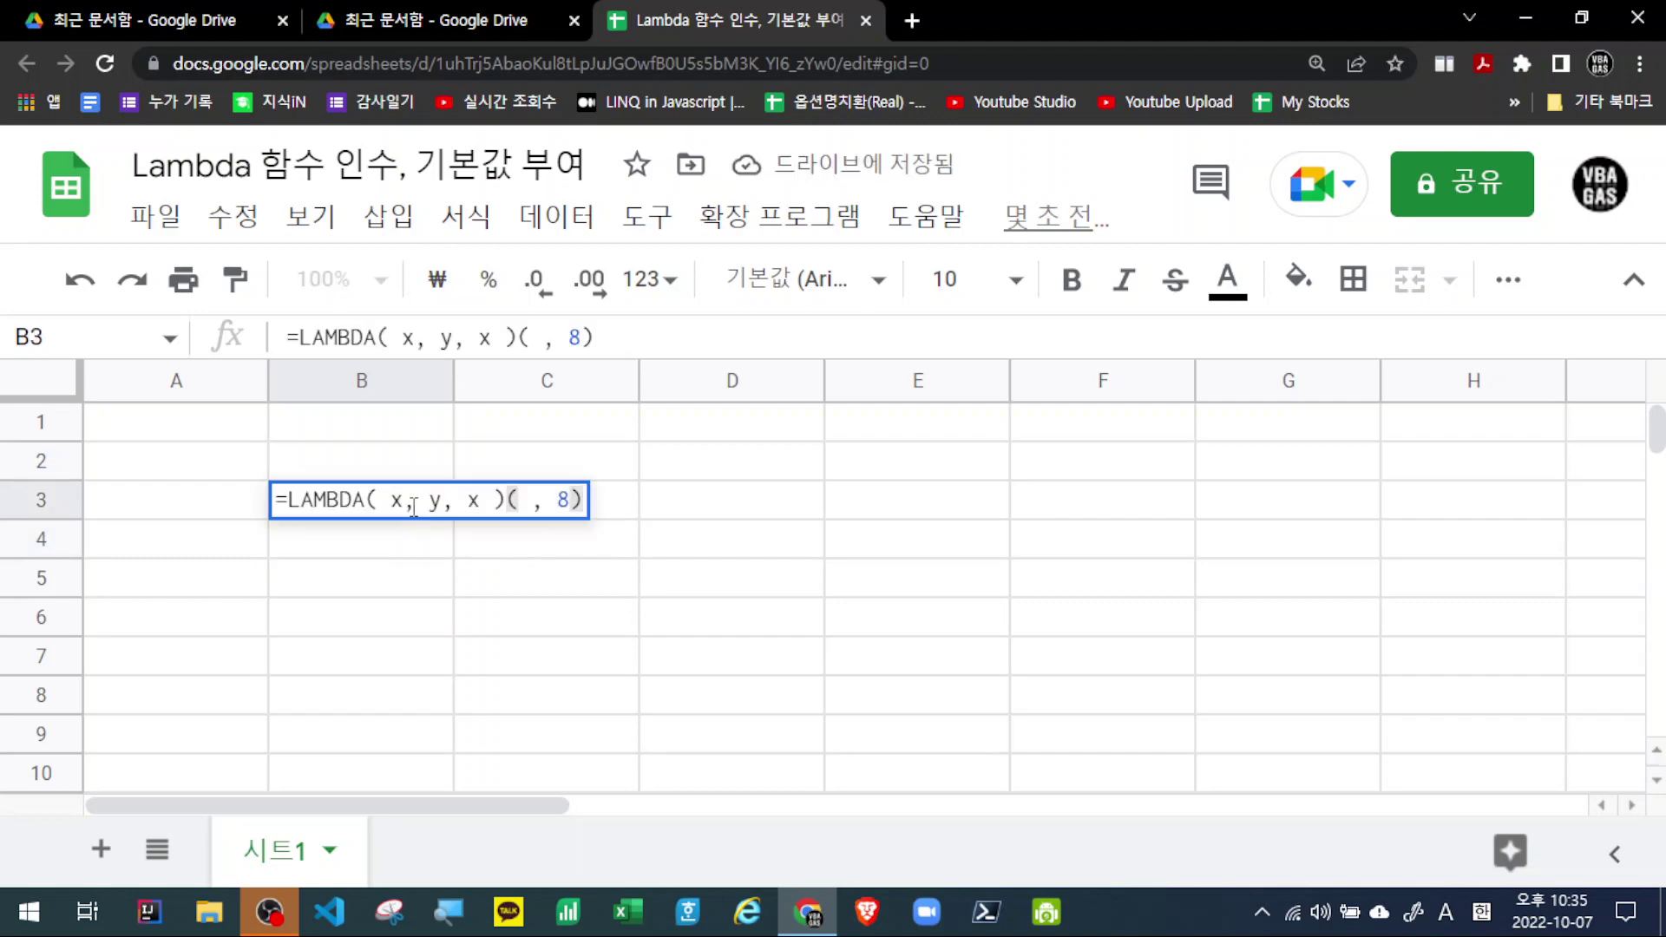
pyautogui.click(531, 502)
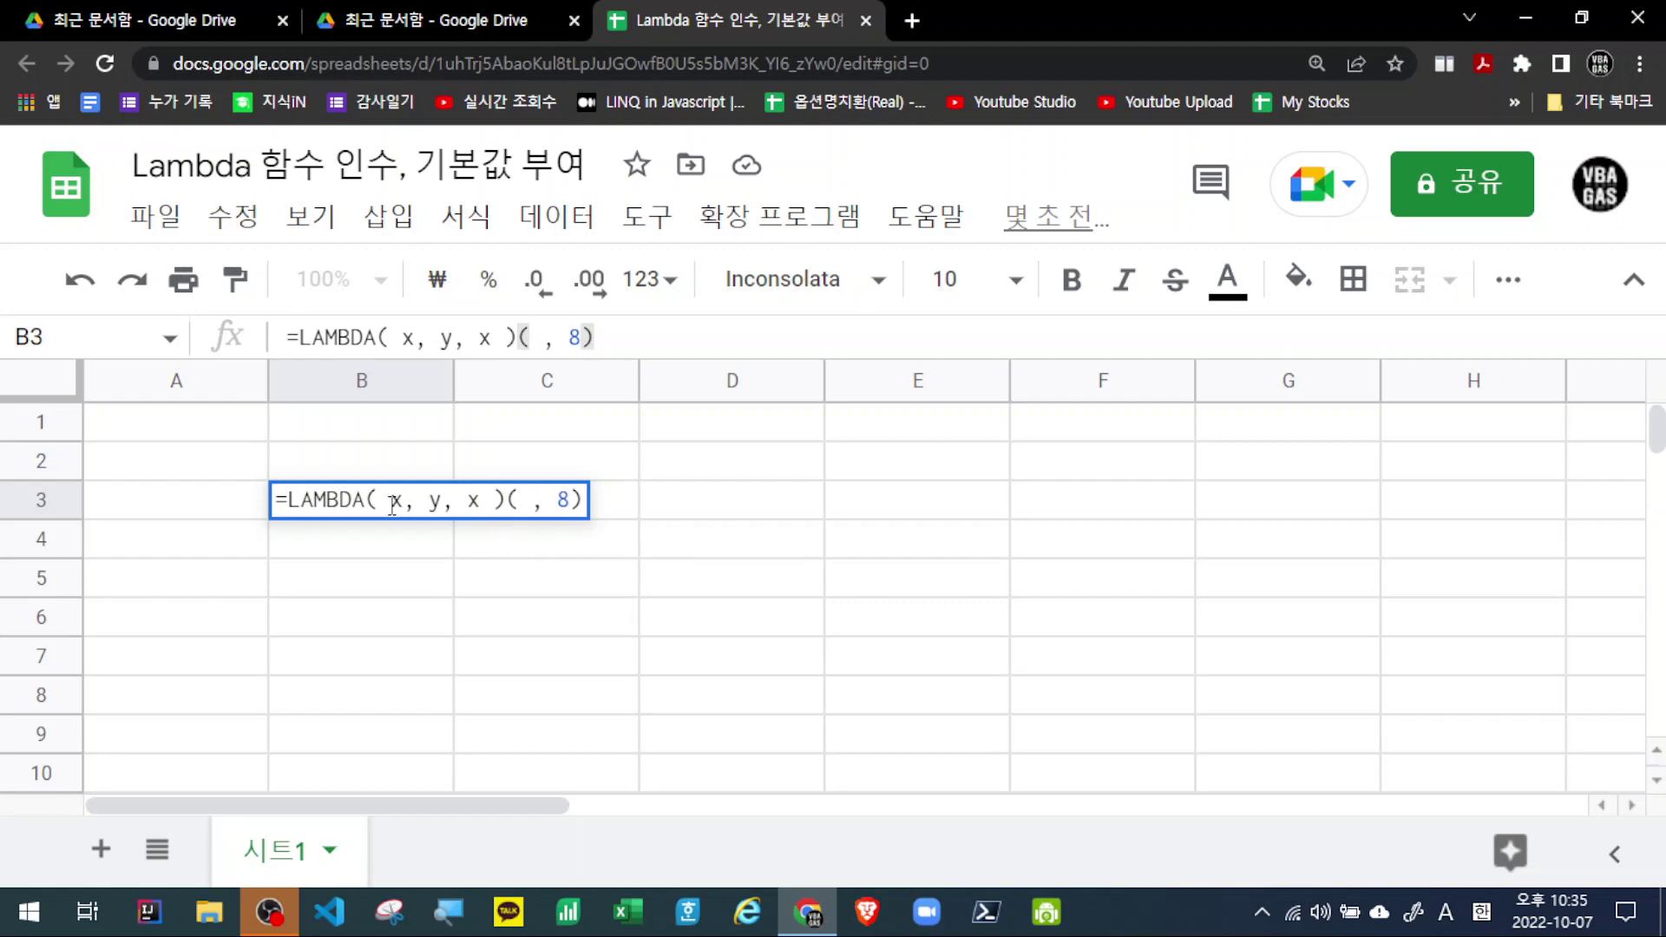
pyautogui.click(470, 501)
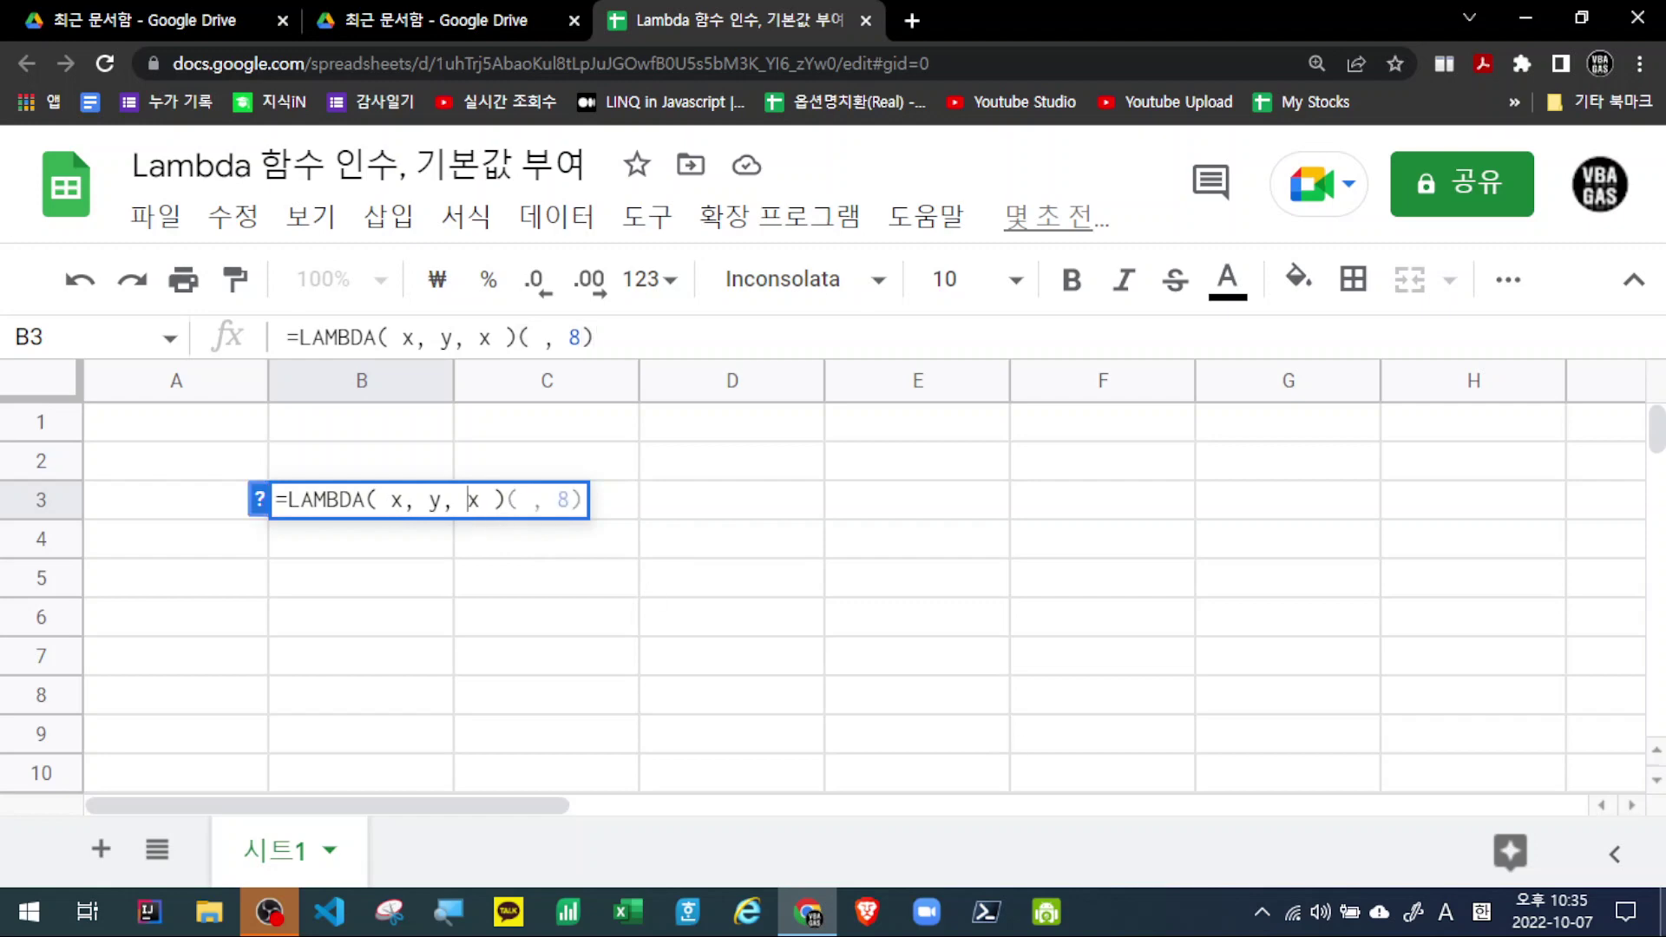
pyautogui.write('if(')
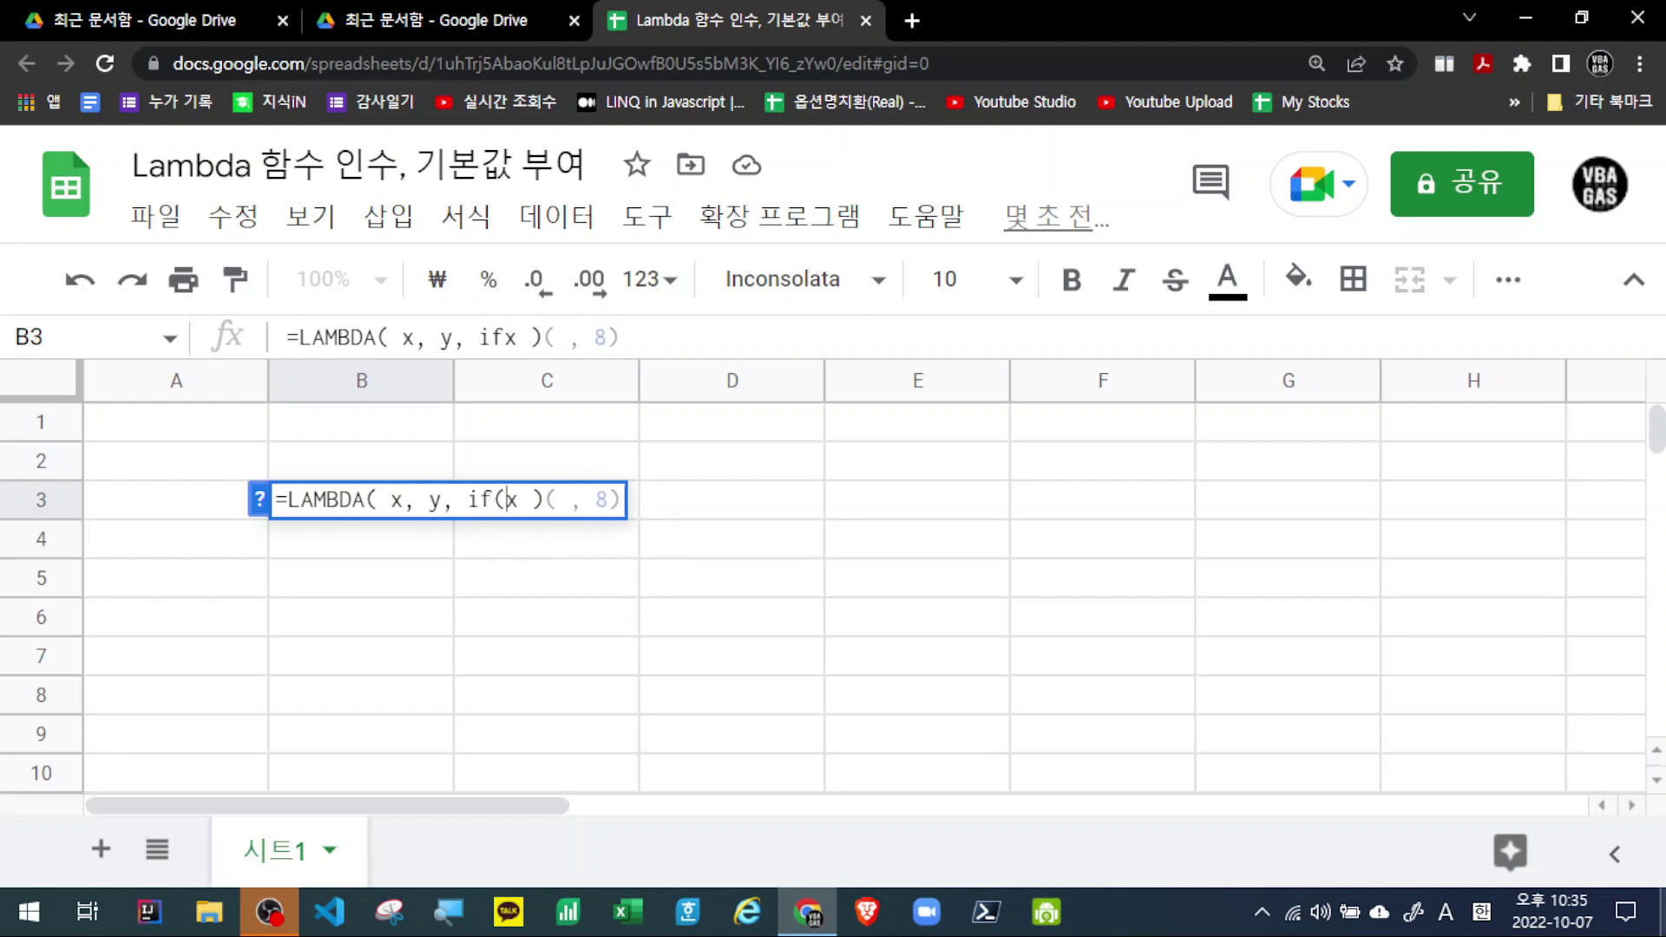
pyautogui.press('Right')
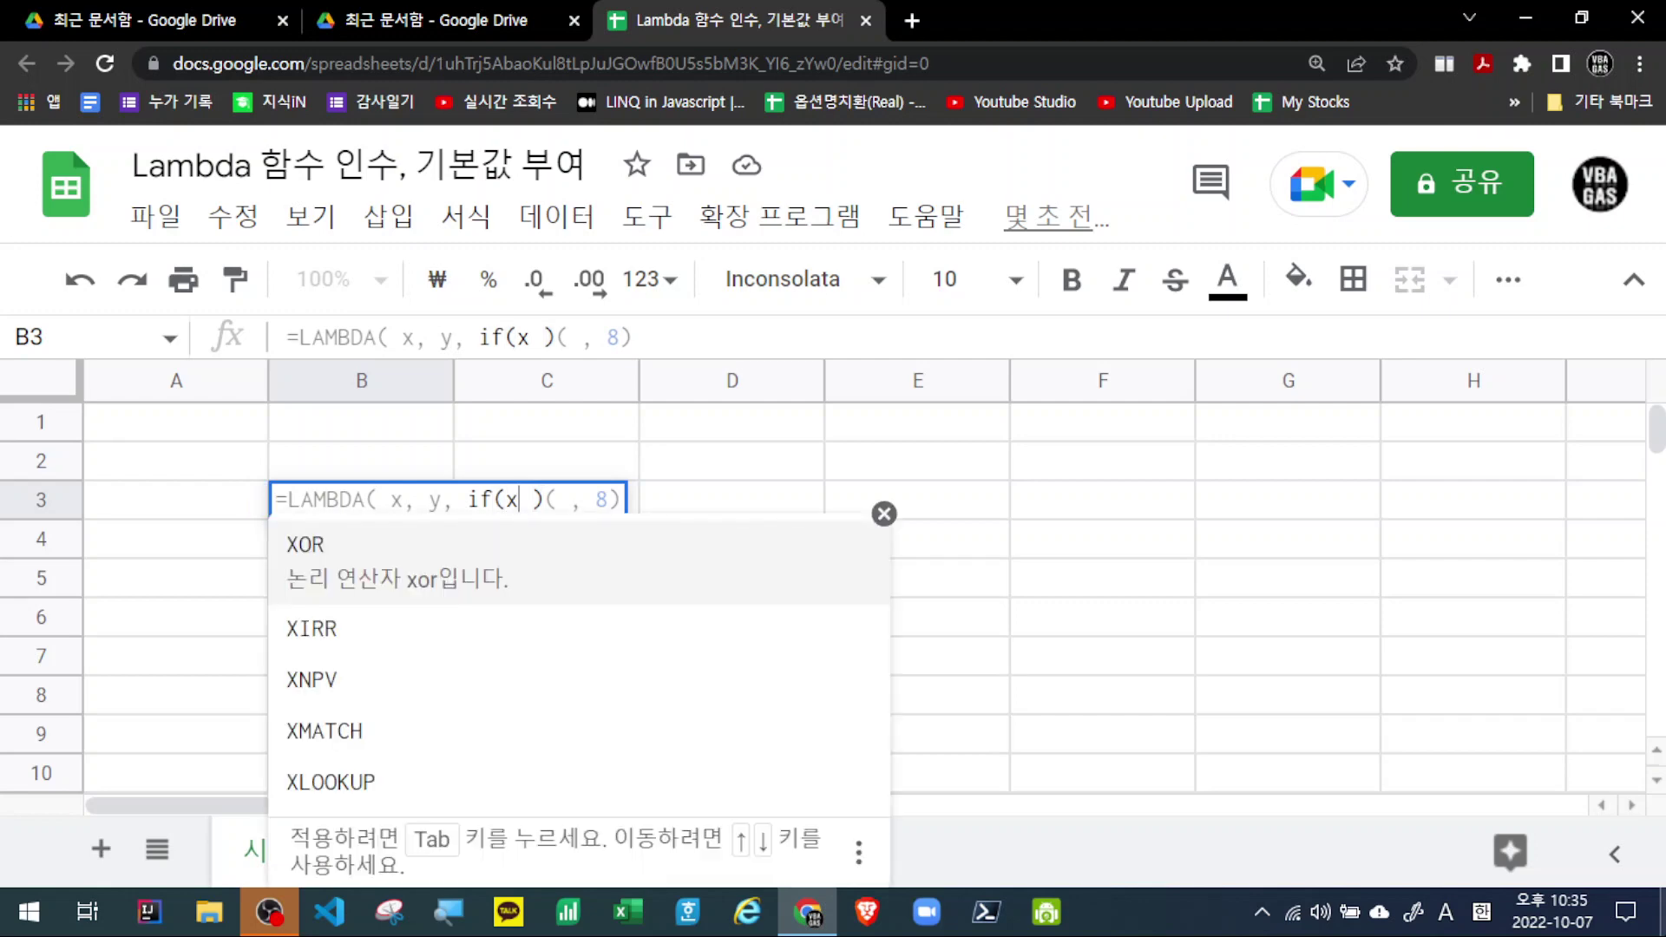
pyautogui.write(', ')
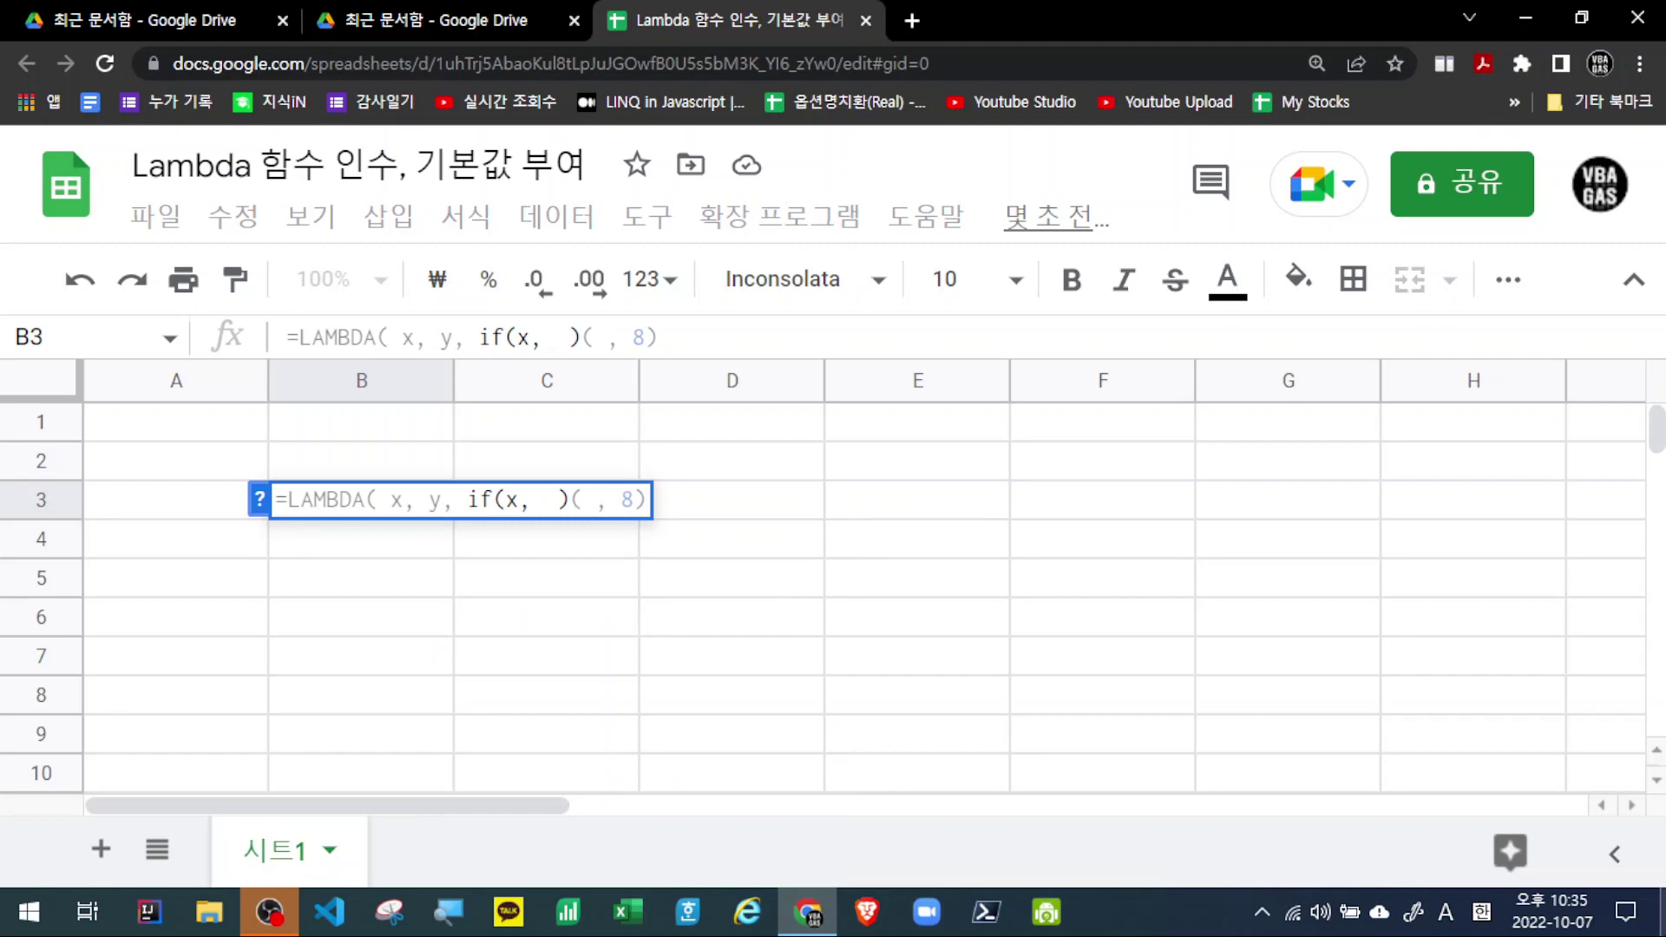
pyautogui.write('x, ')
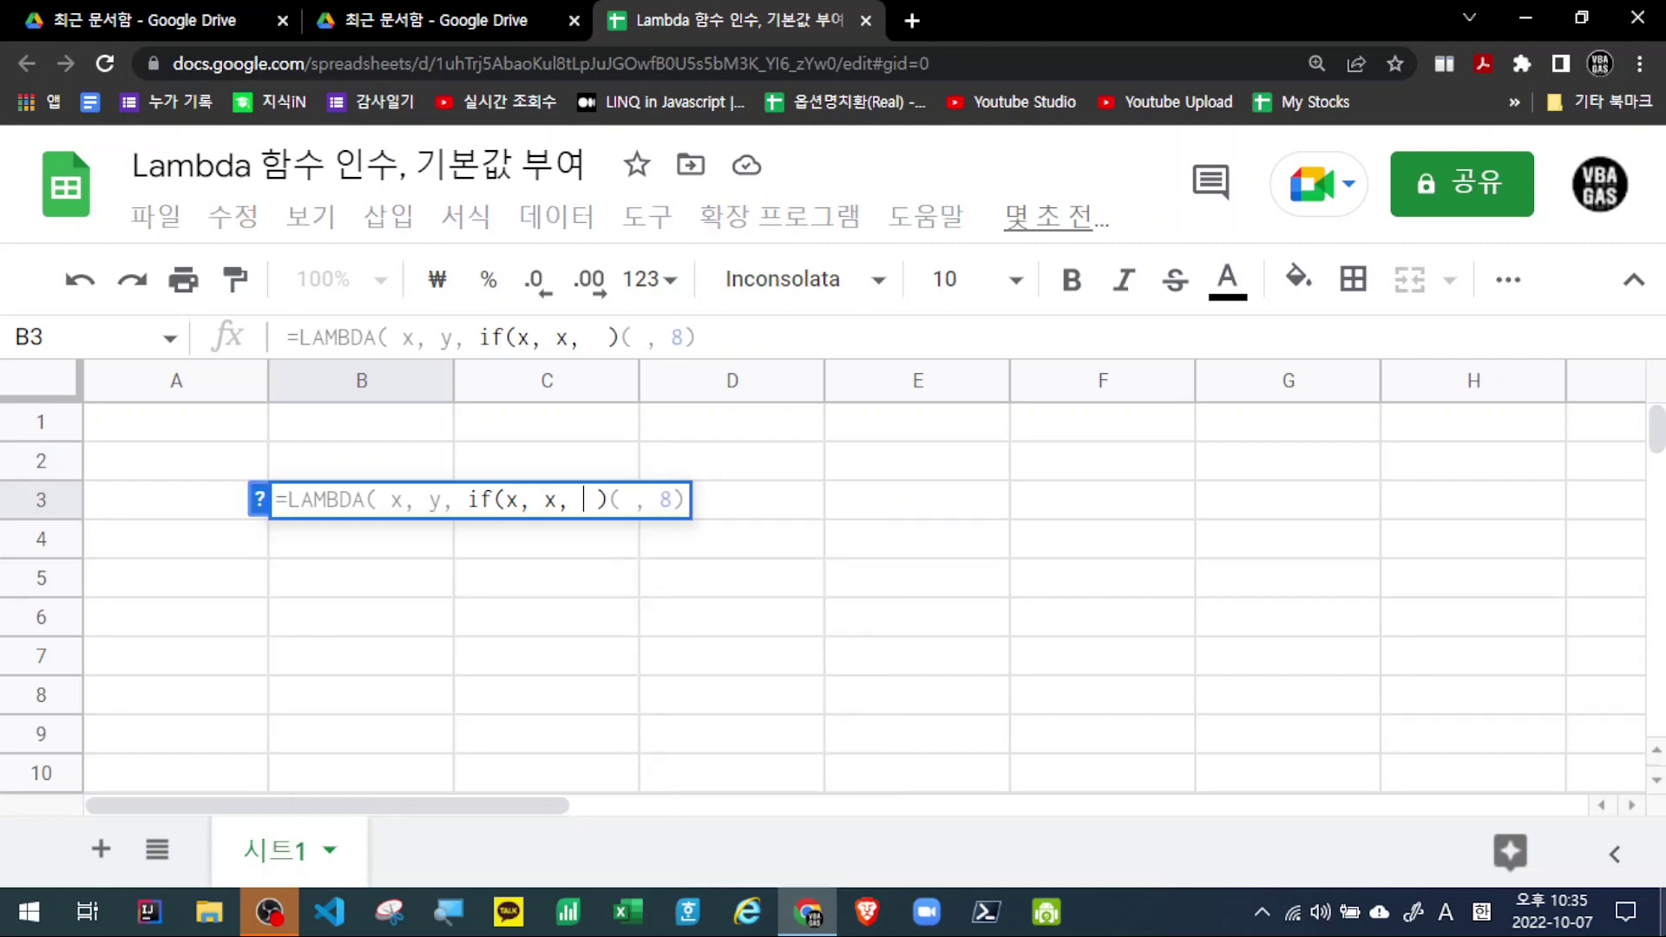
pyautogui.write('2')
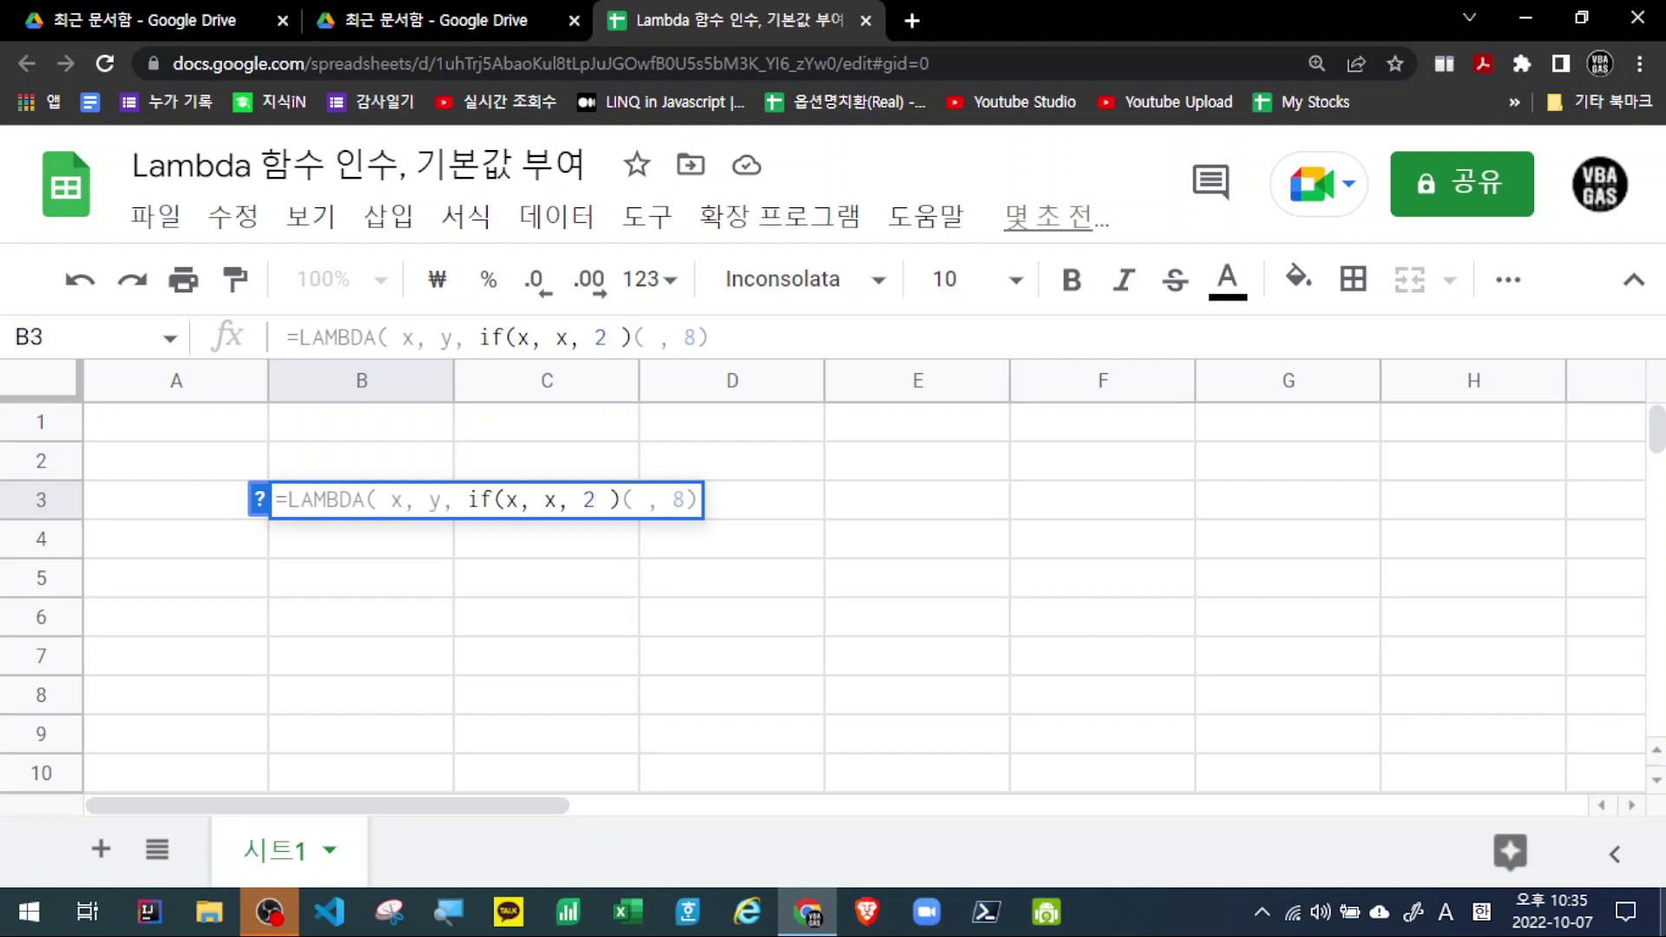
pyautogui.write(')')
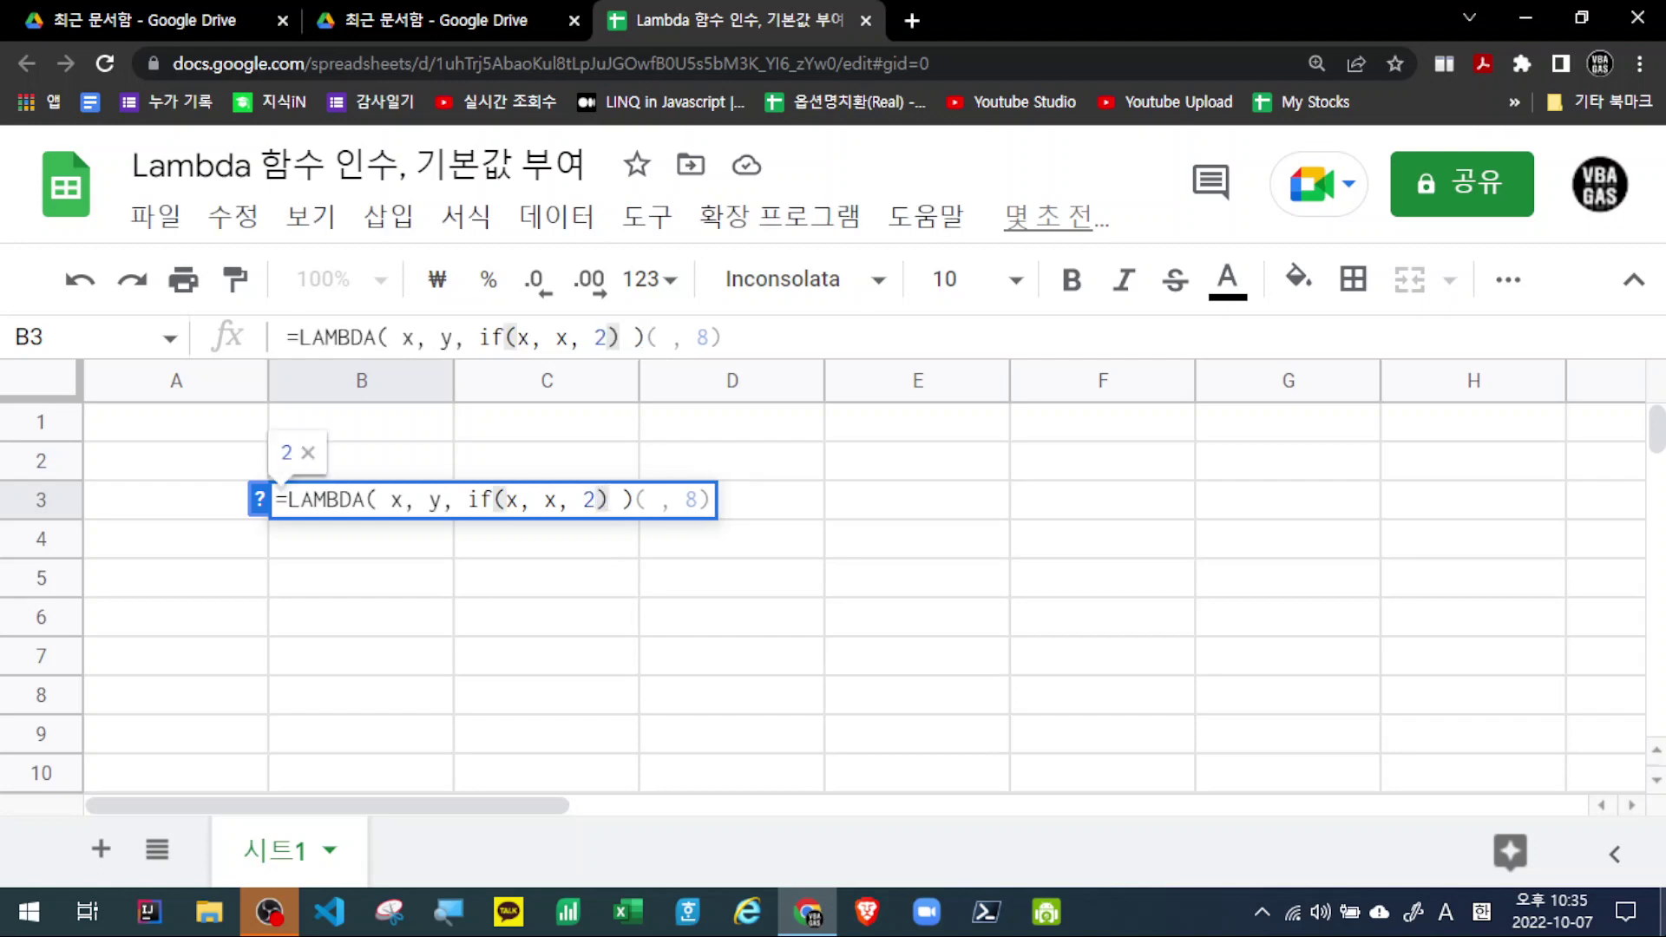
# Extend the LAMBDA expression in B3 with + if(y, y, 3), giving y a default value of 3.
pyautogui.write(' +')
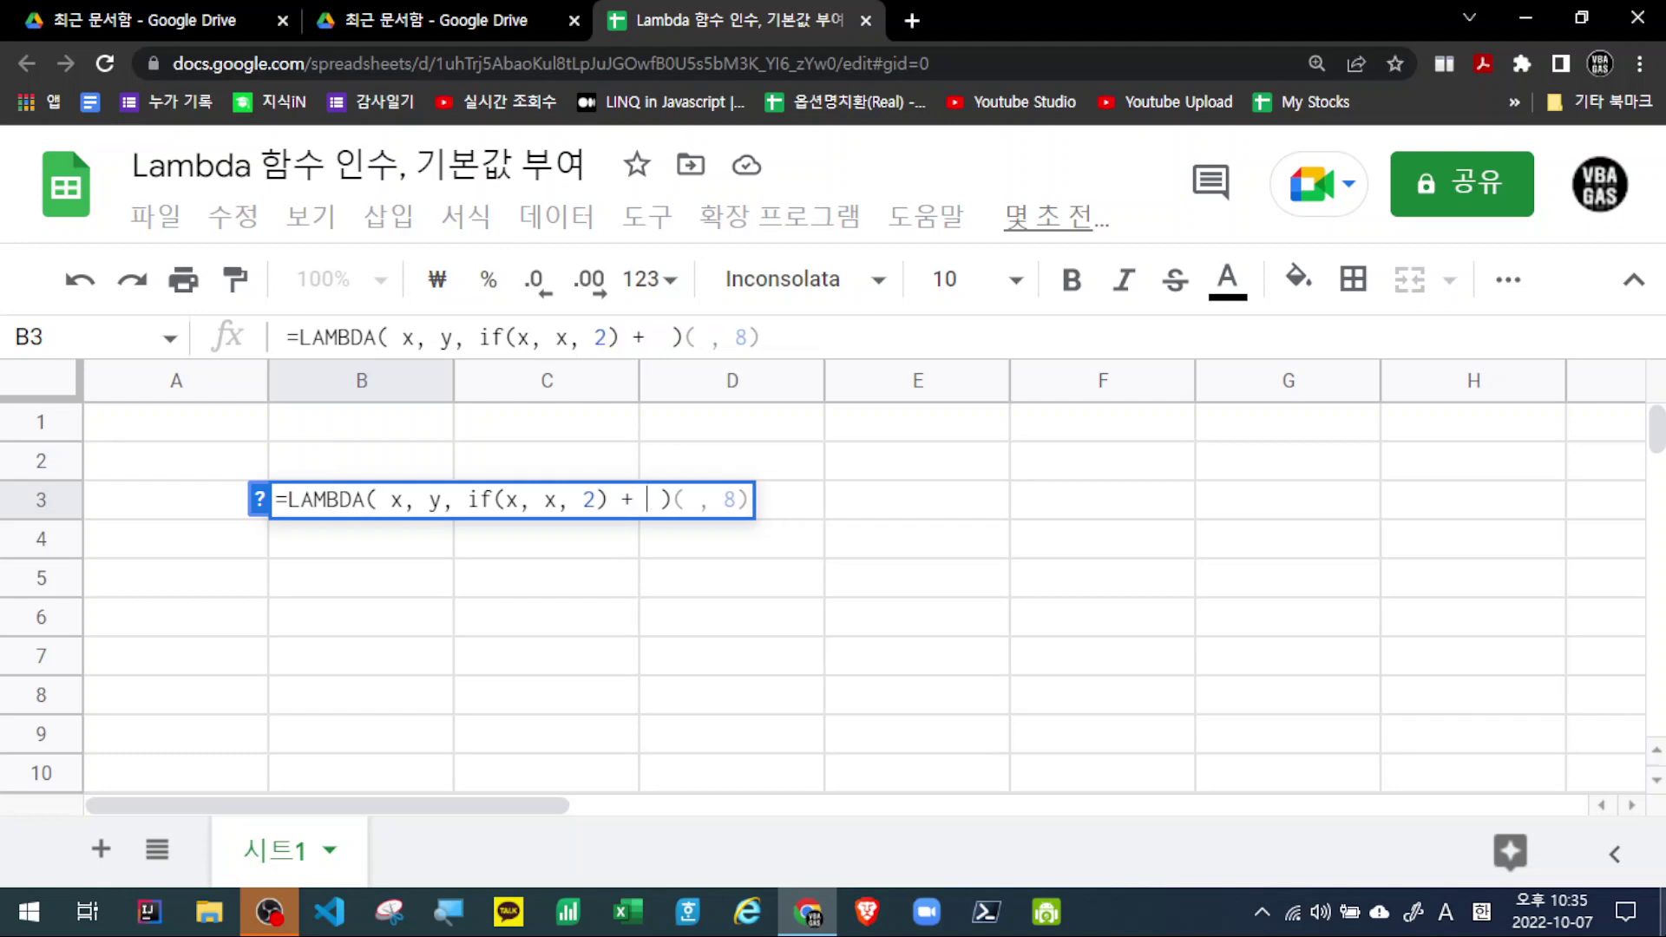
pyautogui.write(' if(y')
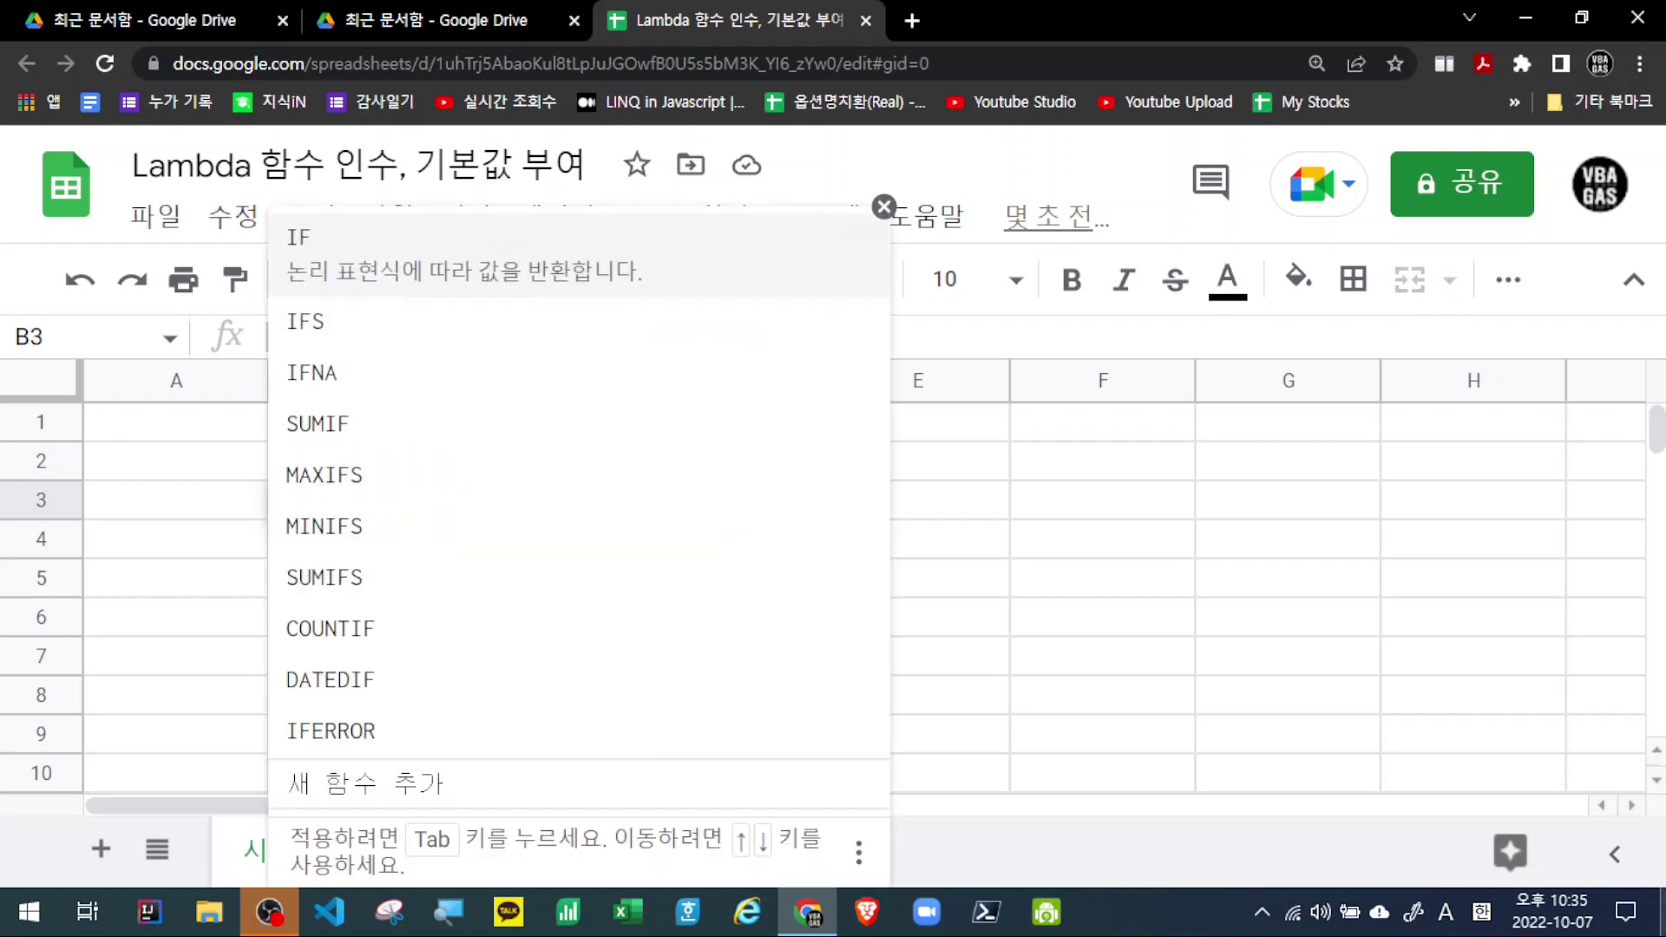
pyautogui.write(', ')
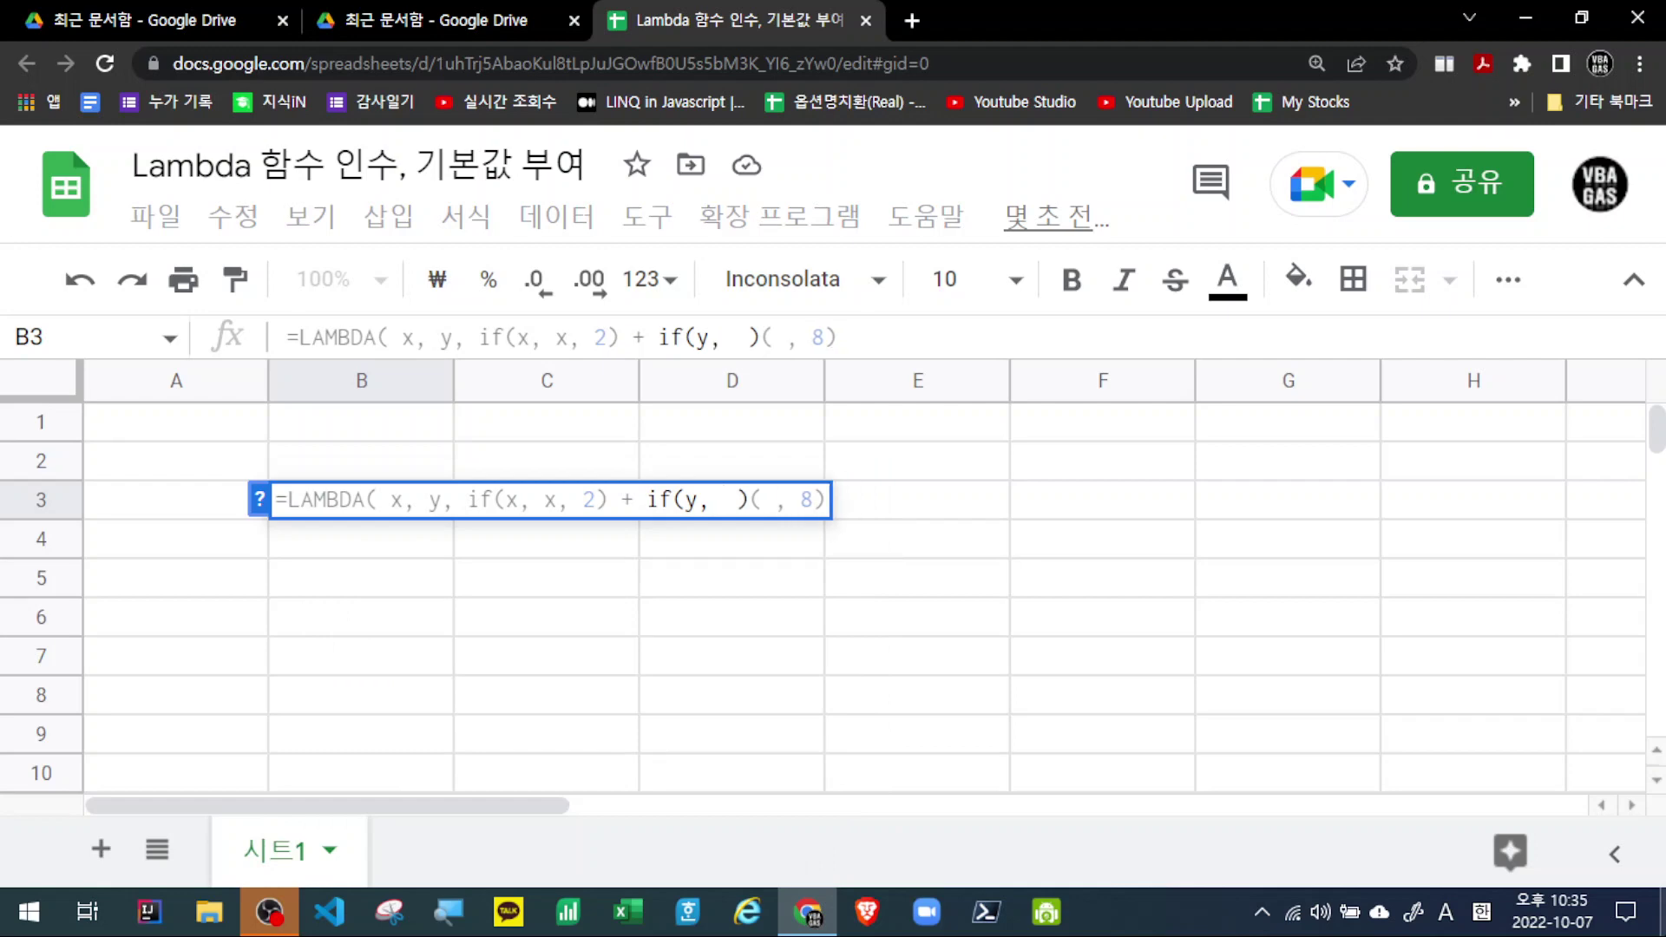
pyautogui.write('y, ')
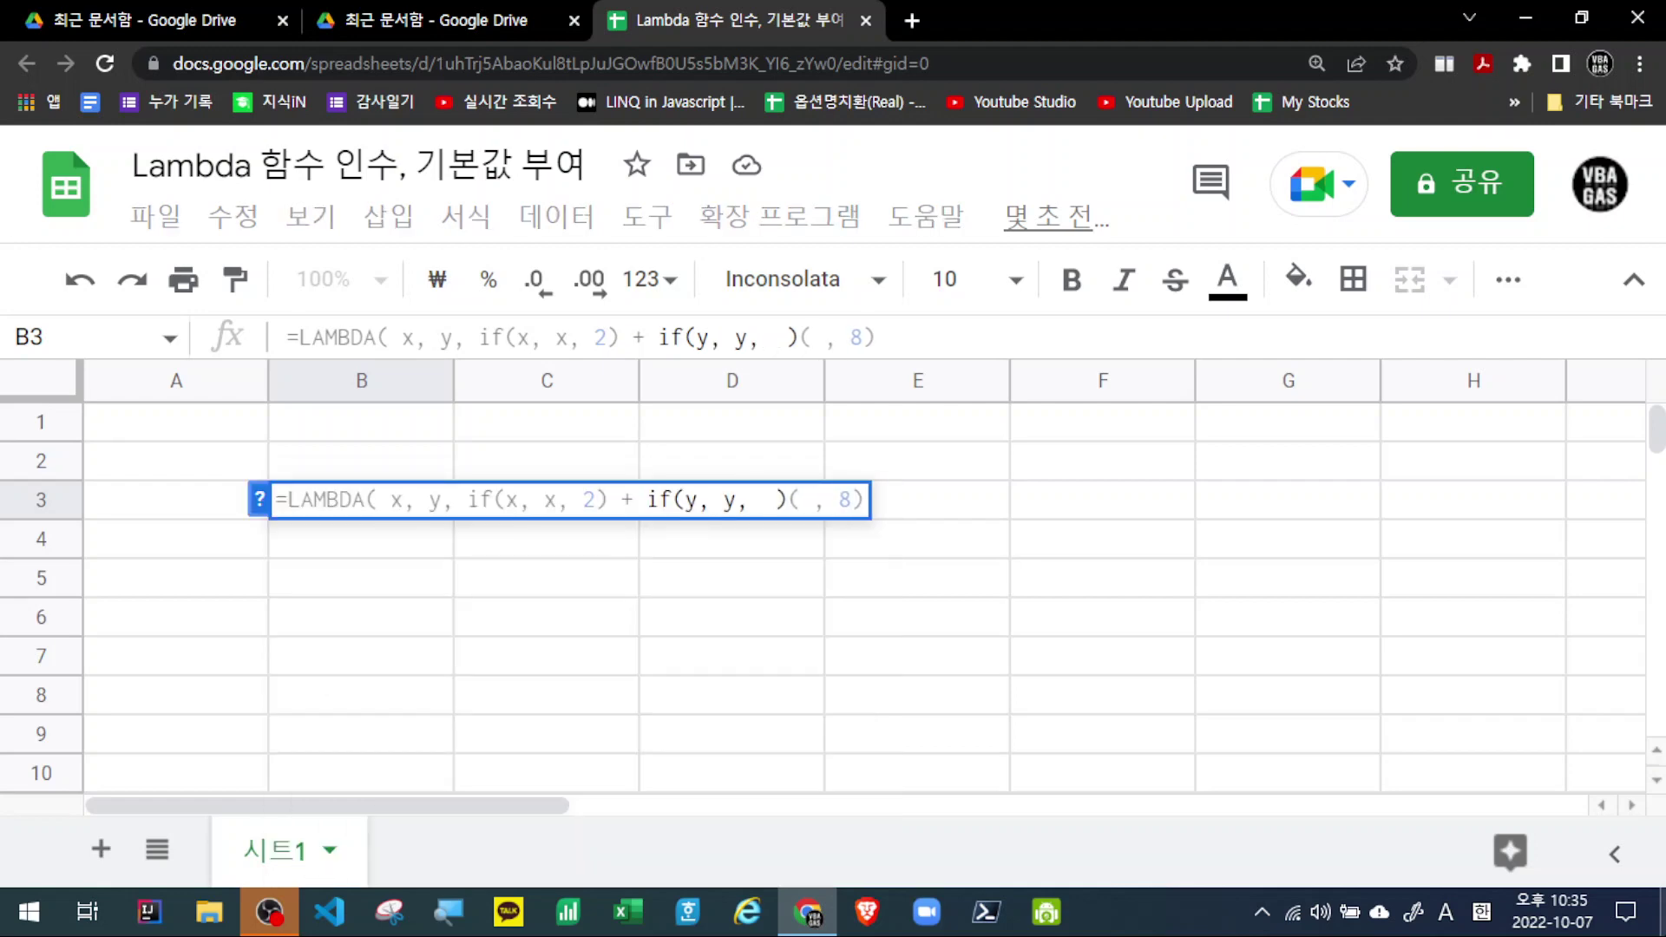
pyautogui.write('3')
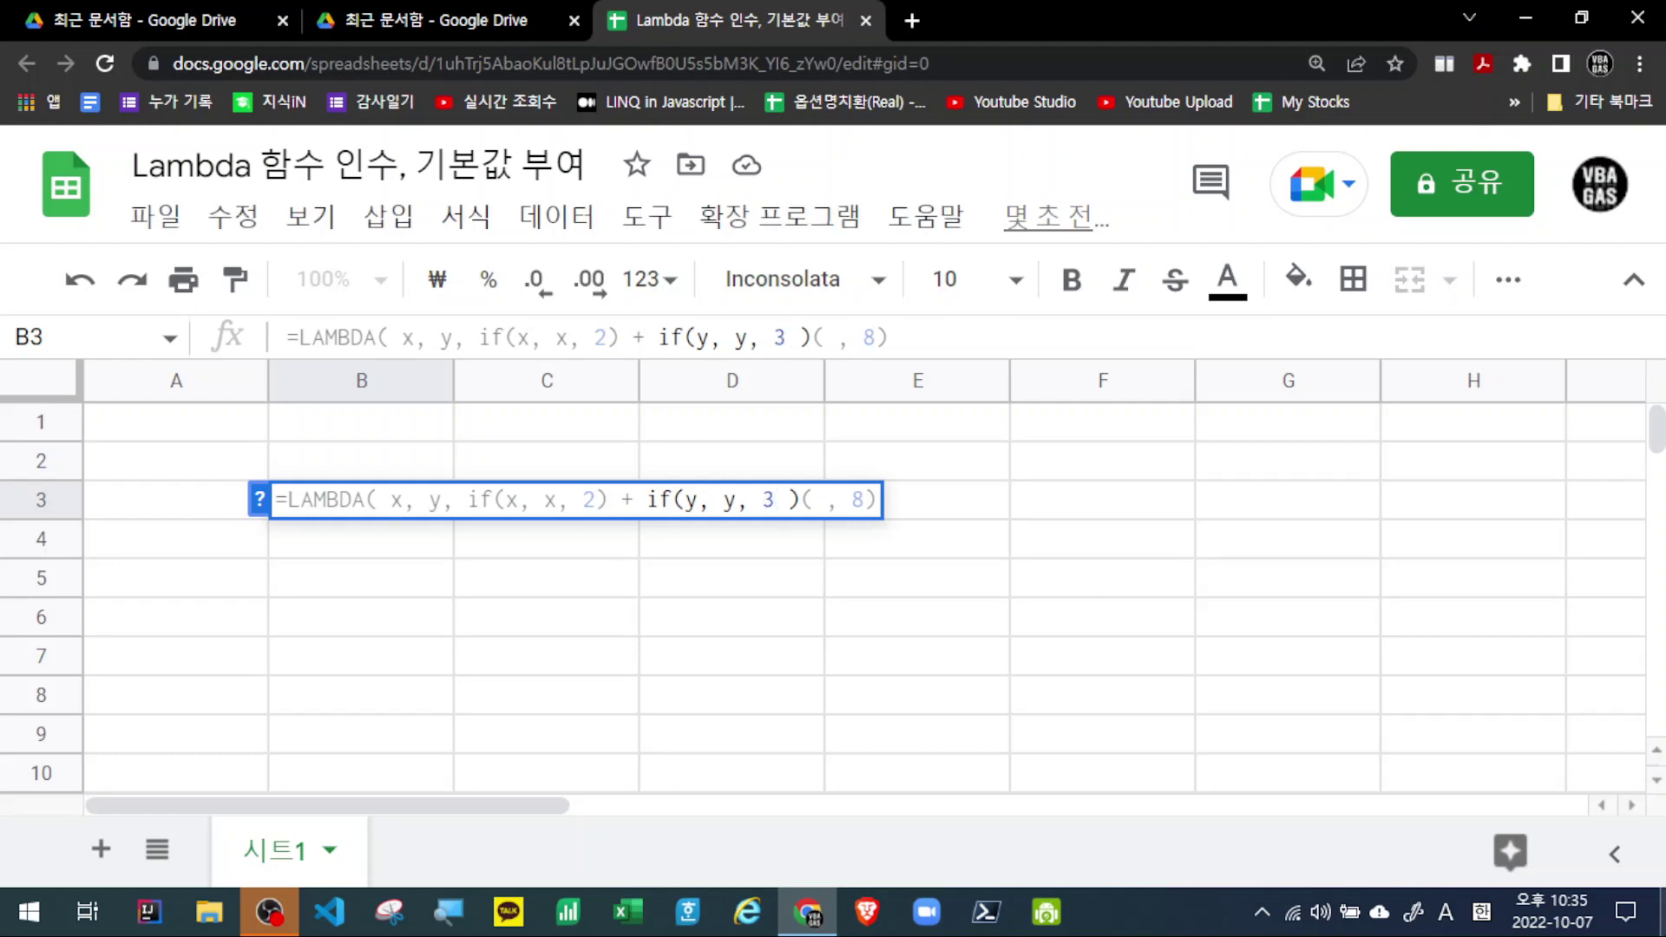
pyautogui.write(')')
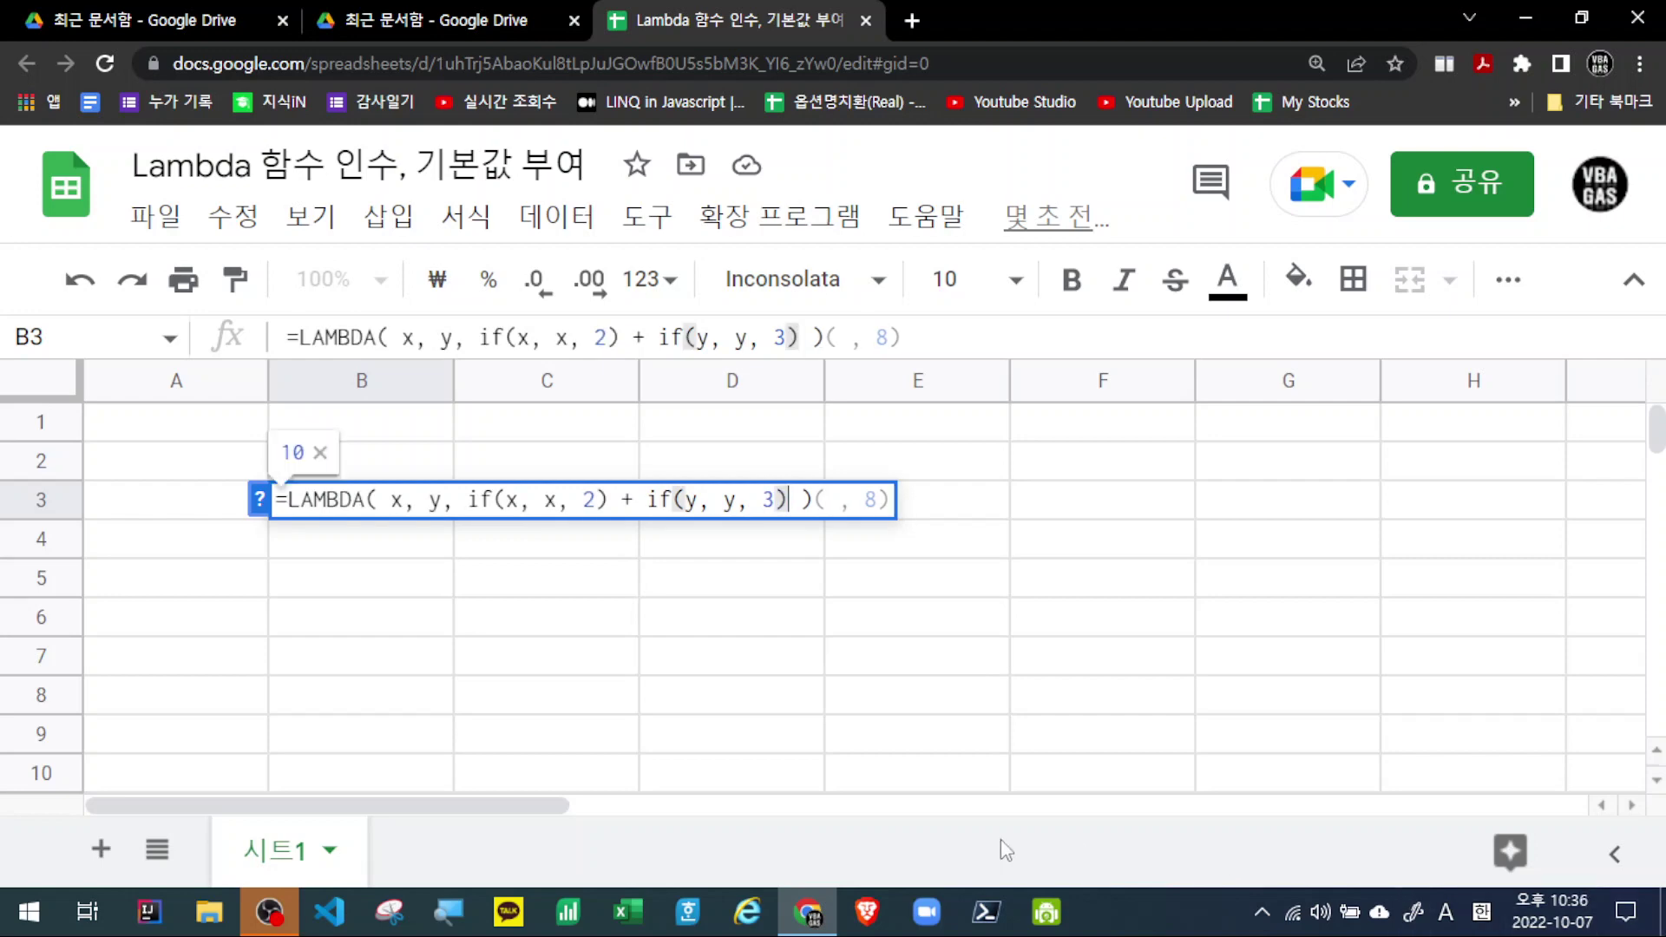
# Examine how the B3 formula tests x and y against the call arguments and falls back to defaults 2 and 3.
pyautogui.press('End')
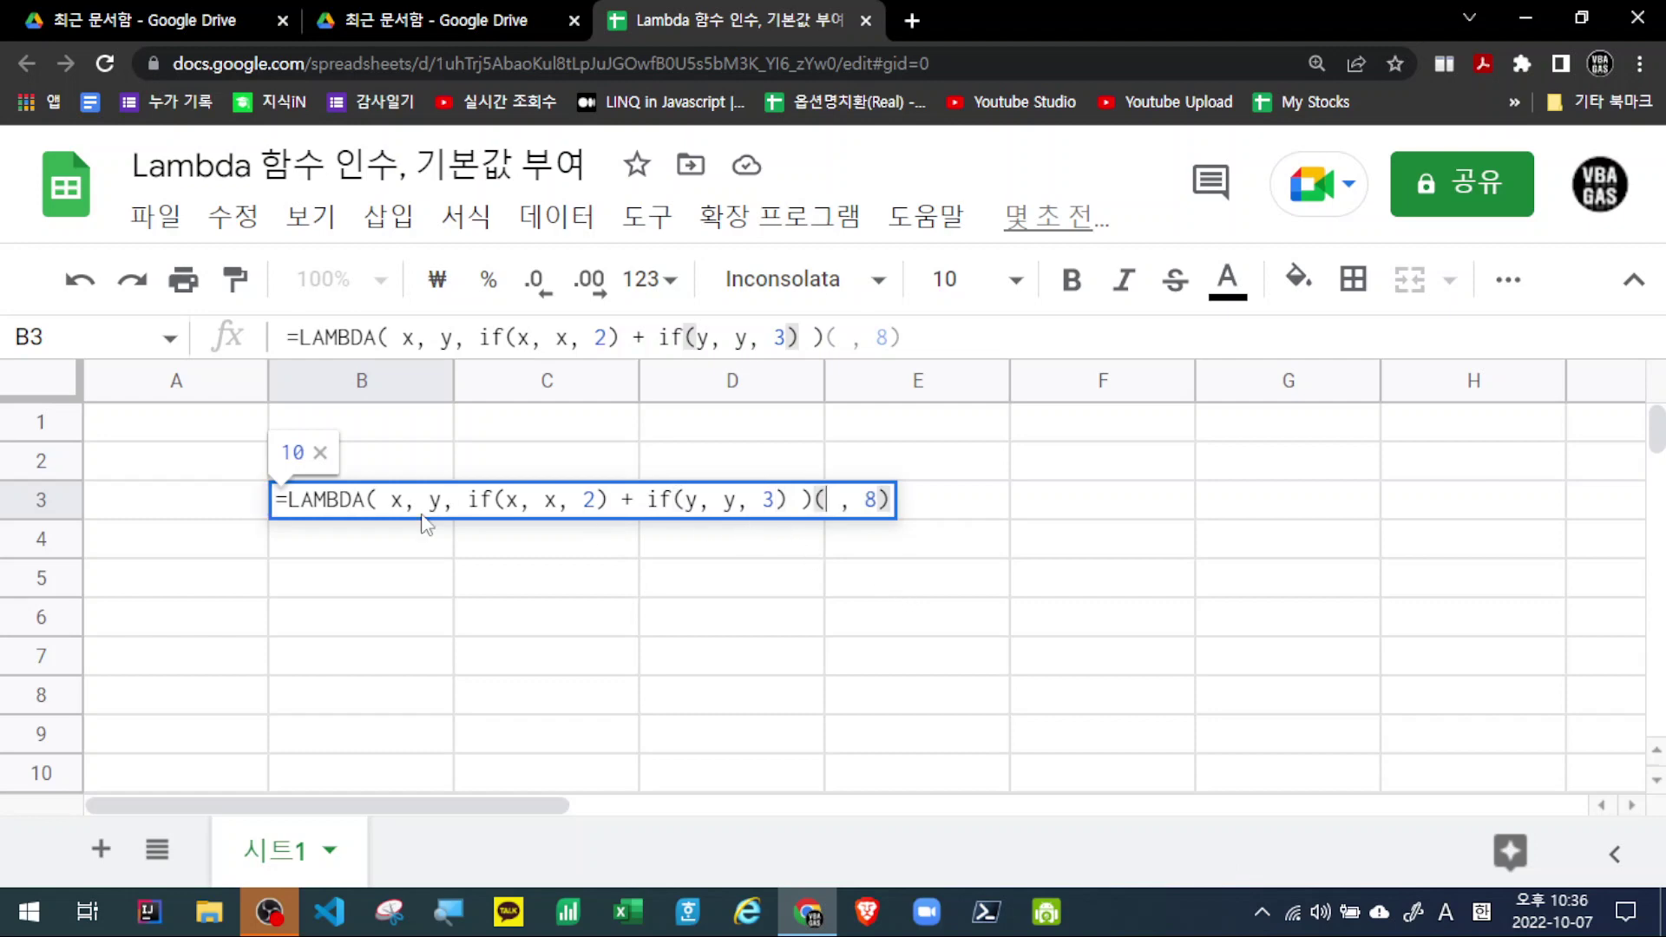
pyautogui.doubleClick(511, 500)
pyautogui.click(830, 500)
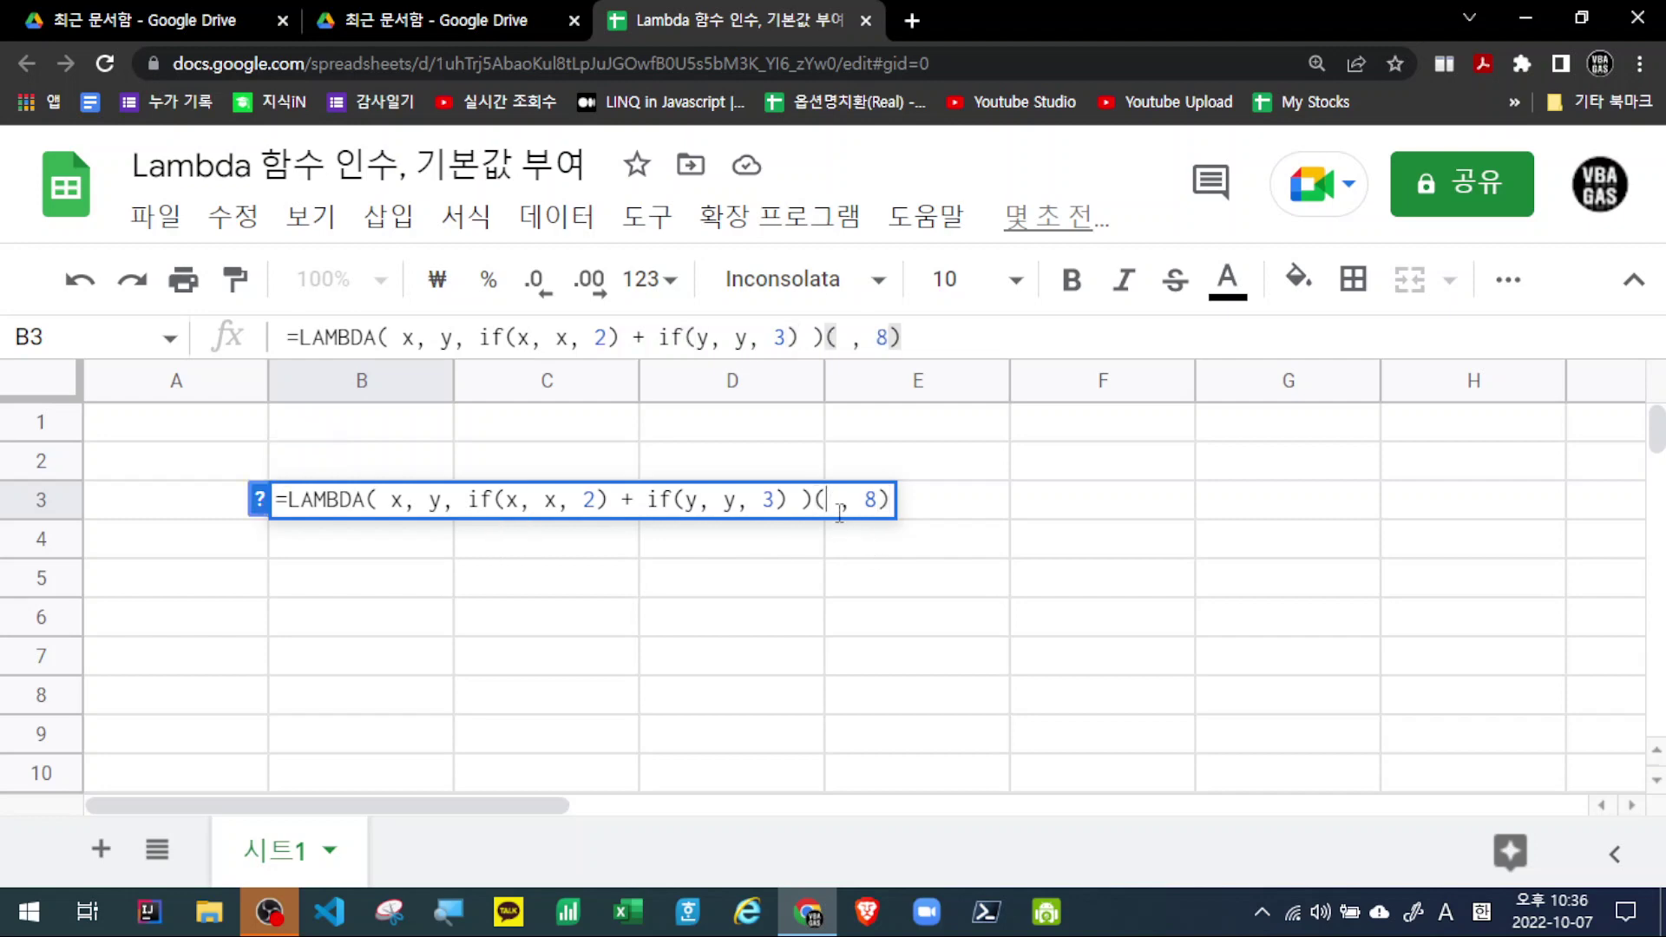
pyautogui.click(515, 500)
pyautogui.doubleClick(515, 500)
pyautogui.doubleClick(591, 500)
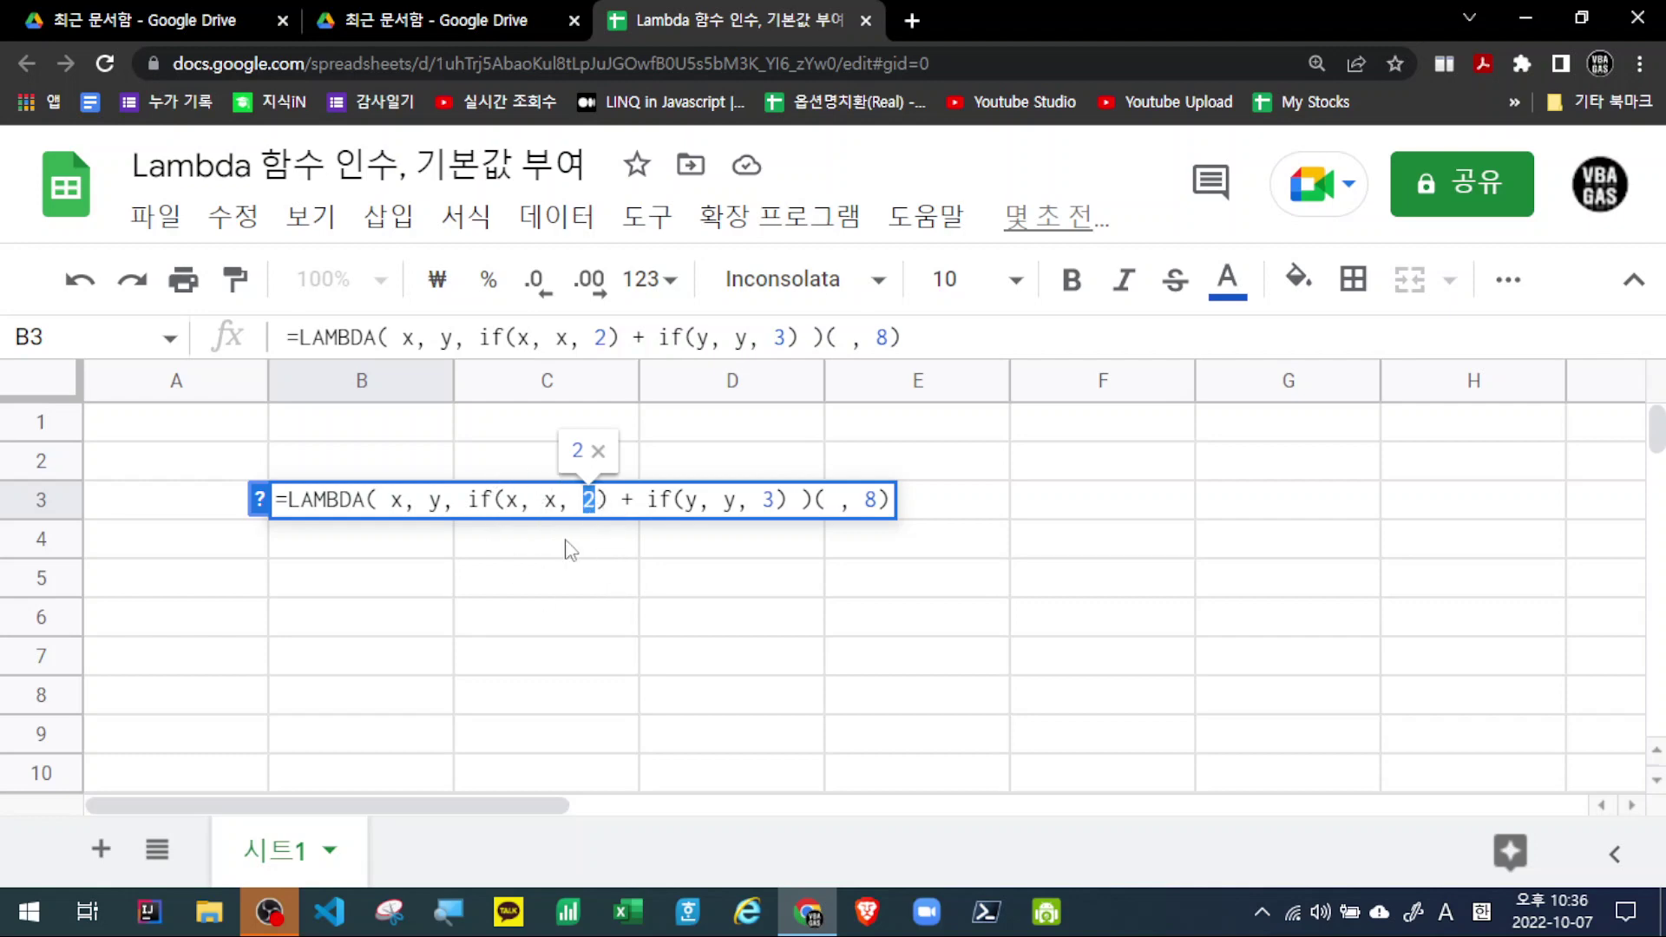
pyautogui.doubleClick(693, 502)
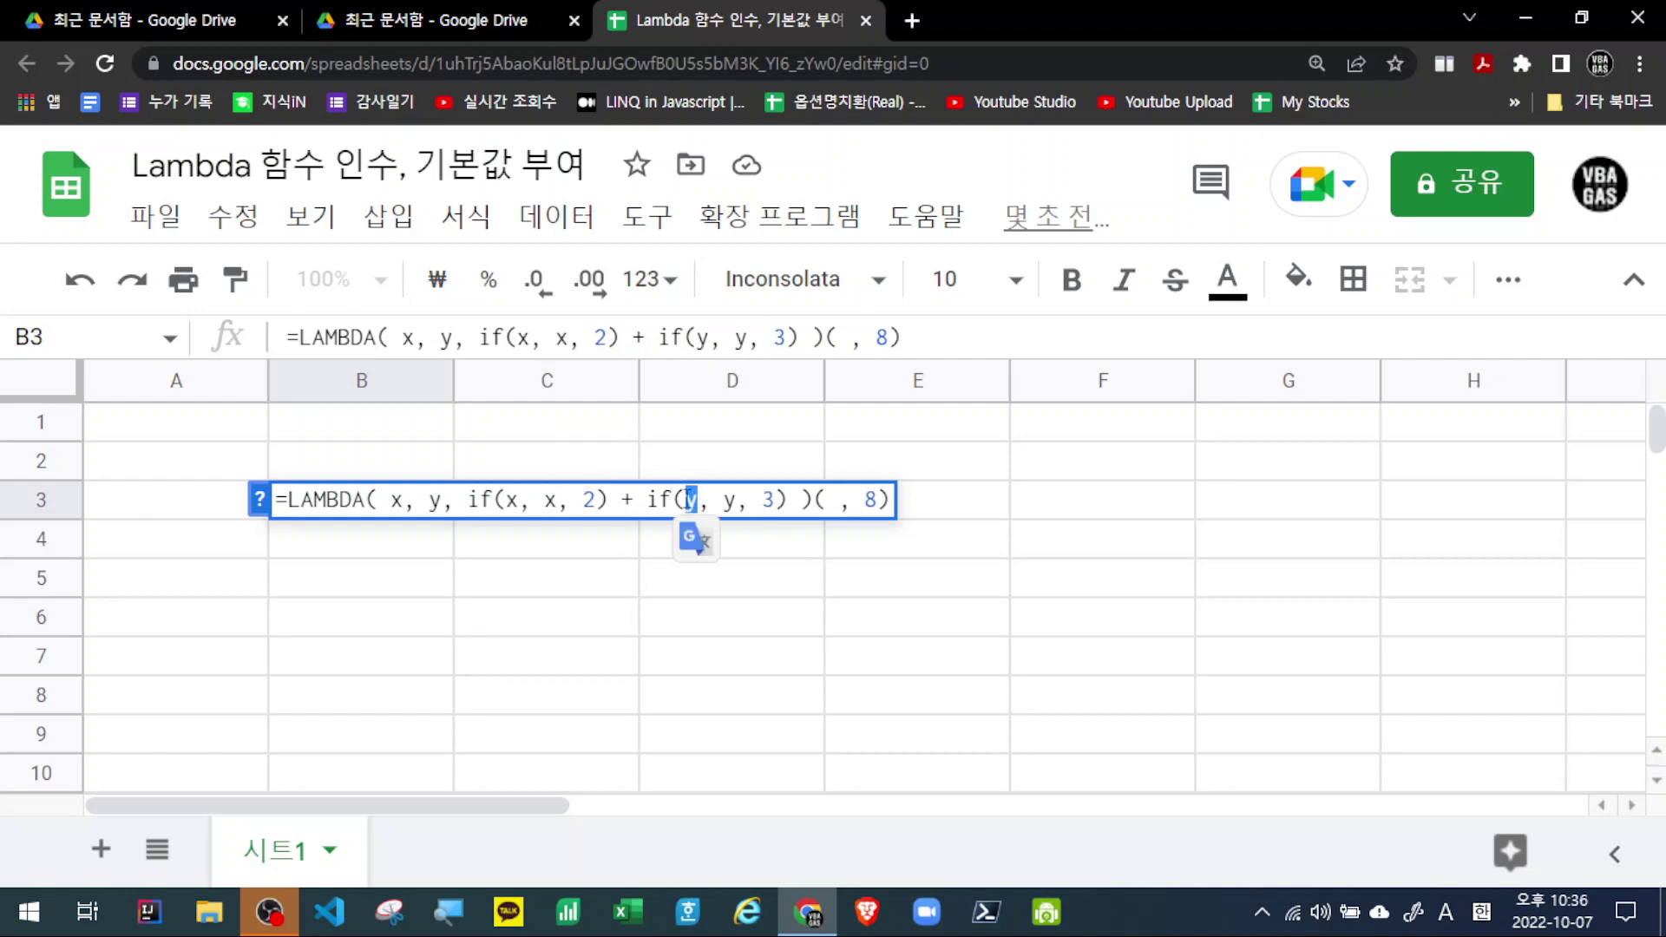
pyautogui.doubleClick(769, 501)
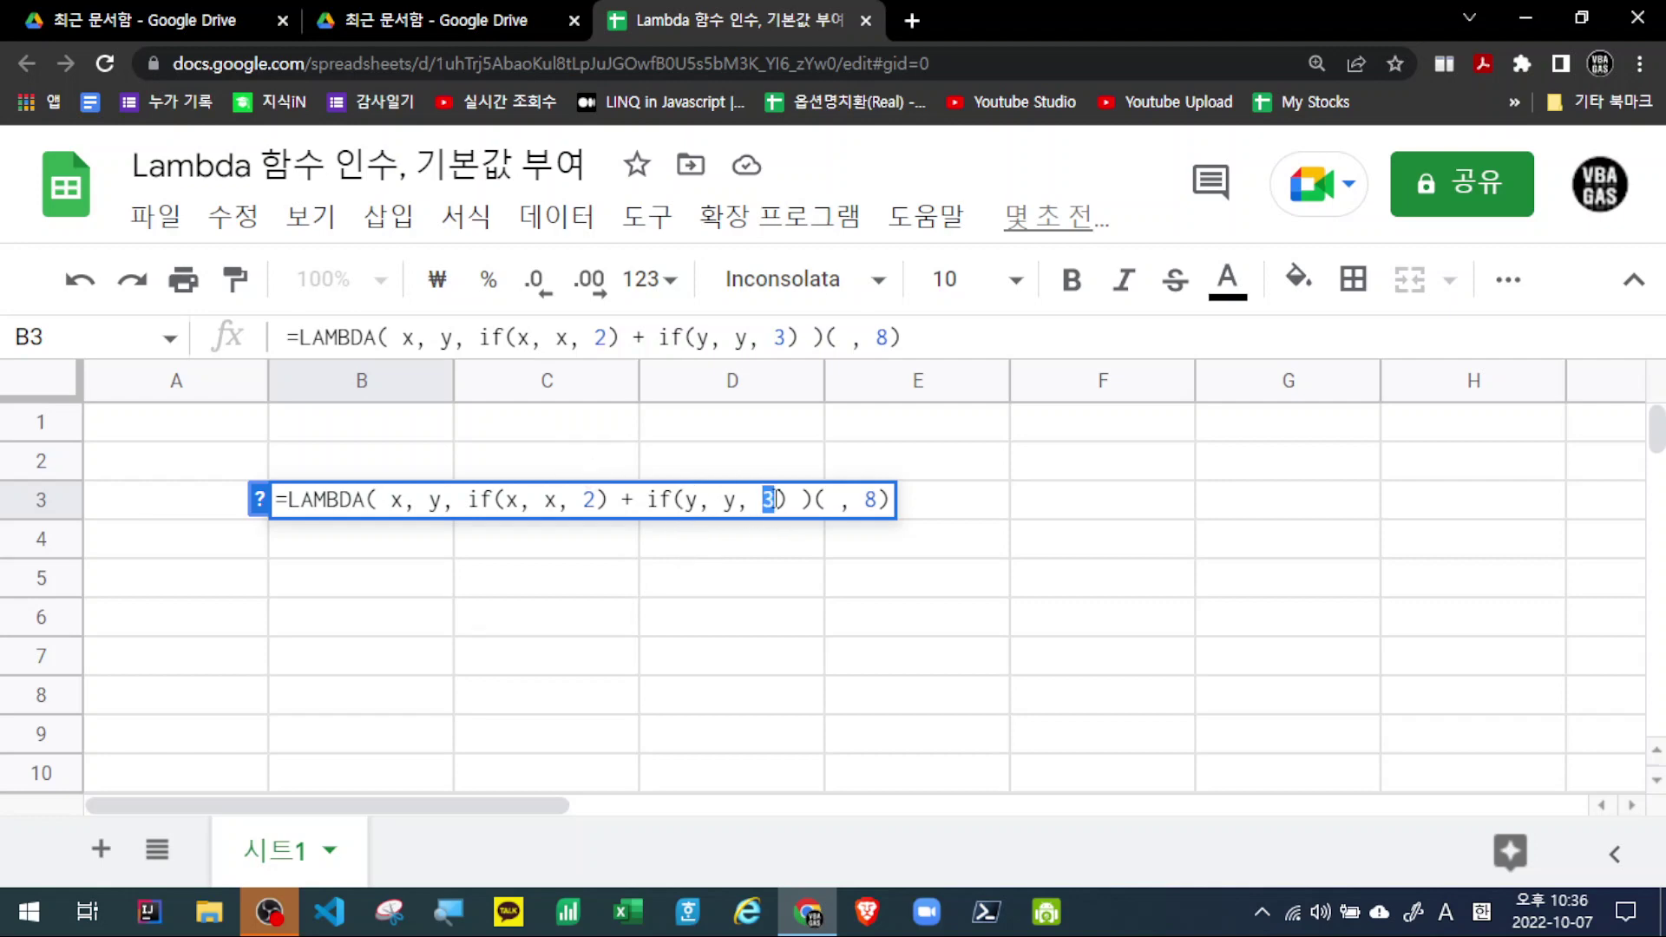
# Remove the 8 from the B3 call so both arguments are omitted, and commit the formula.
pyautogui.click(853, 501)
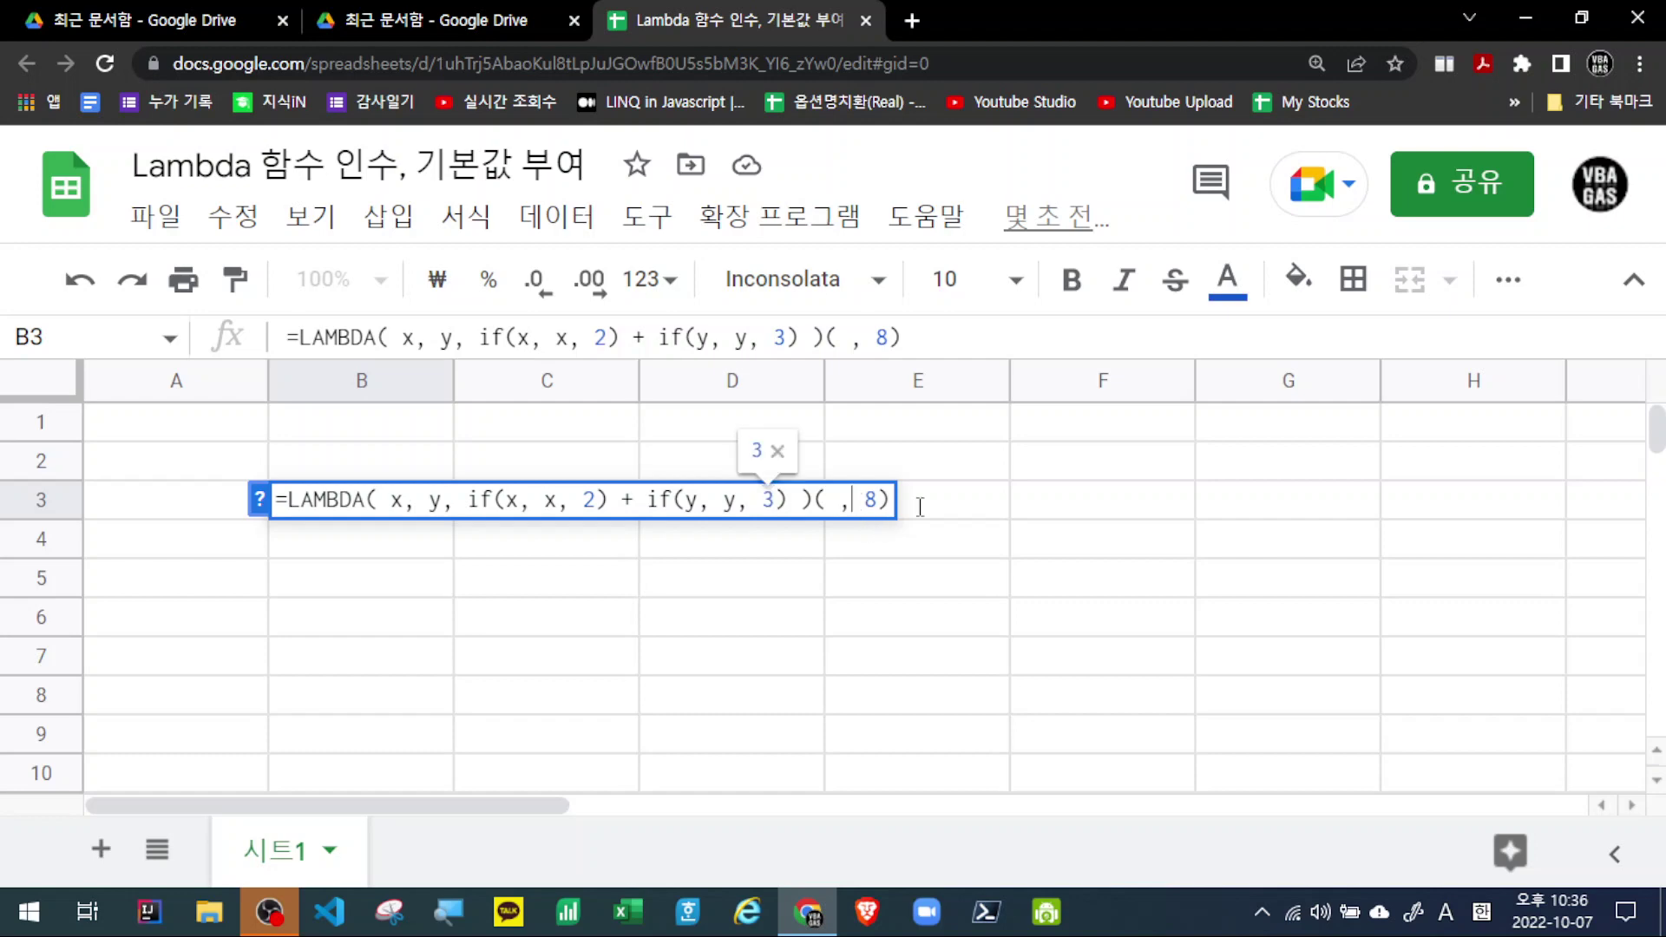
pyautogui.press('Delete')
pyautogui.press('Delete')
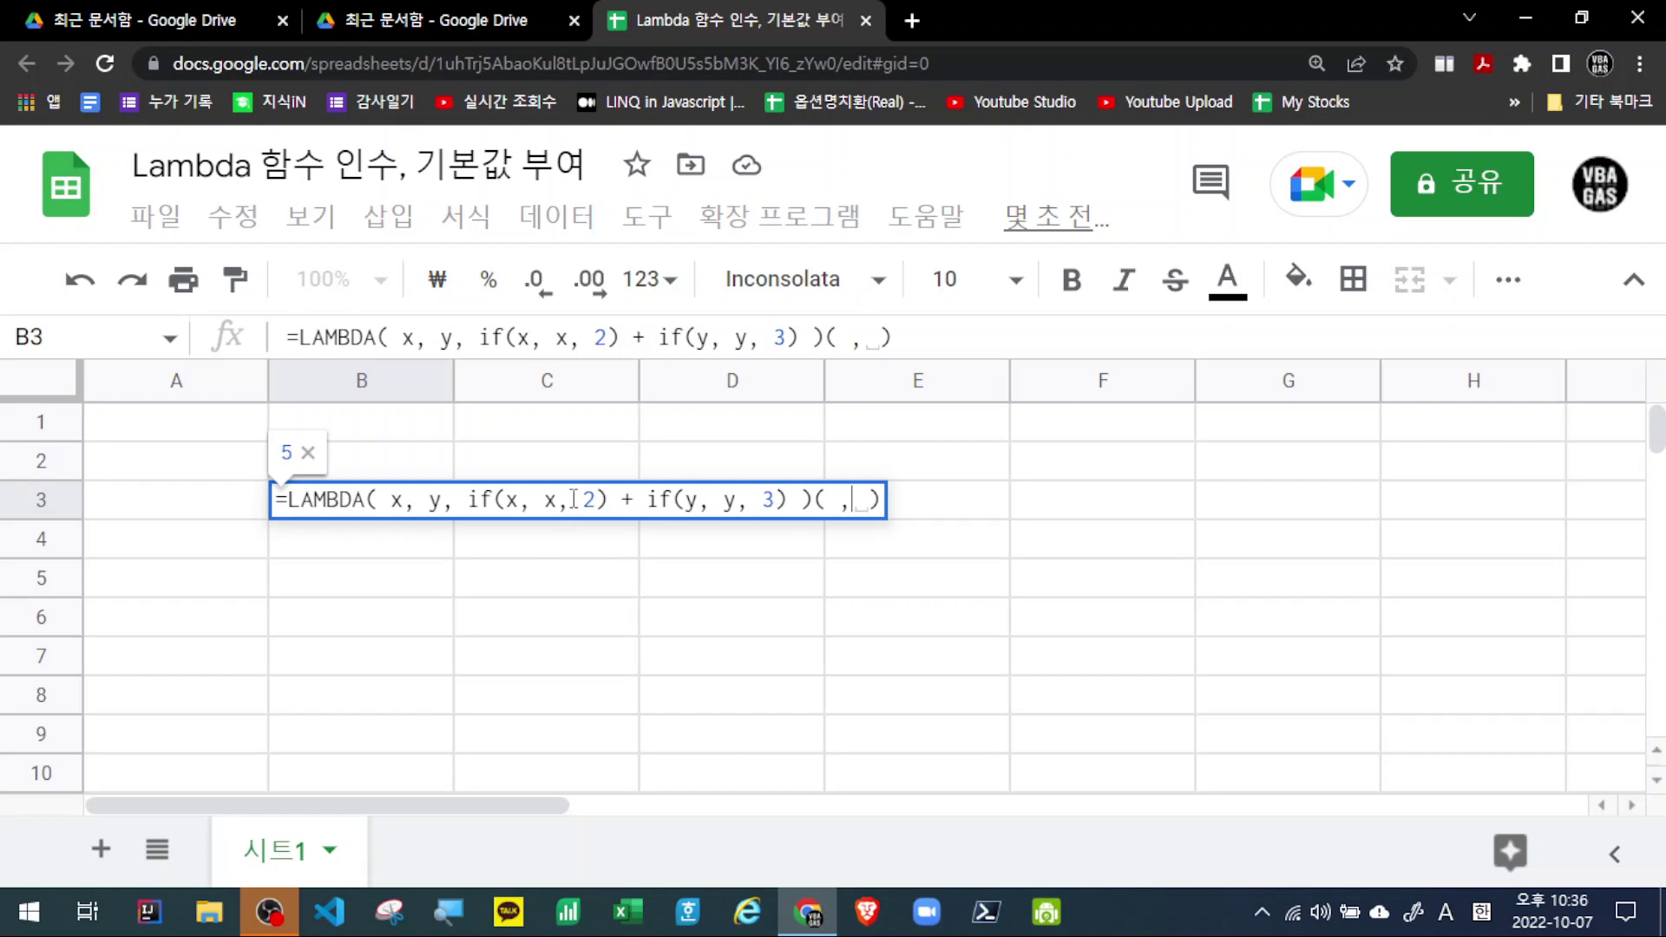
pyautogui.moveTo(571, 501); pyautogui.dragTo(597, 500)
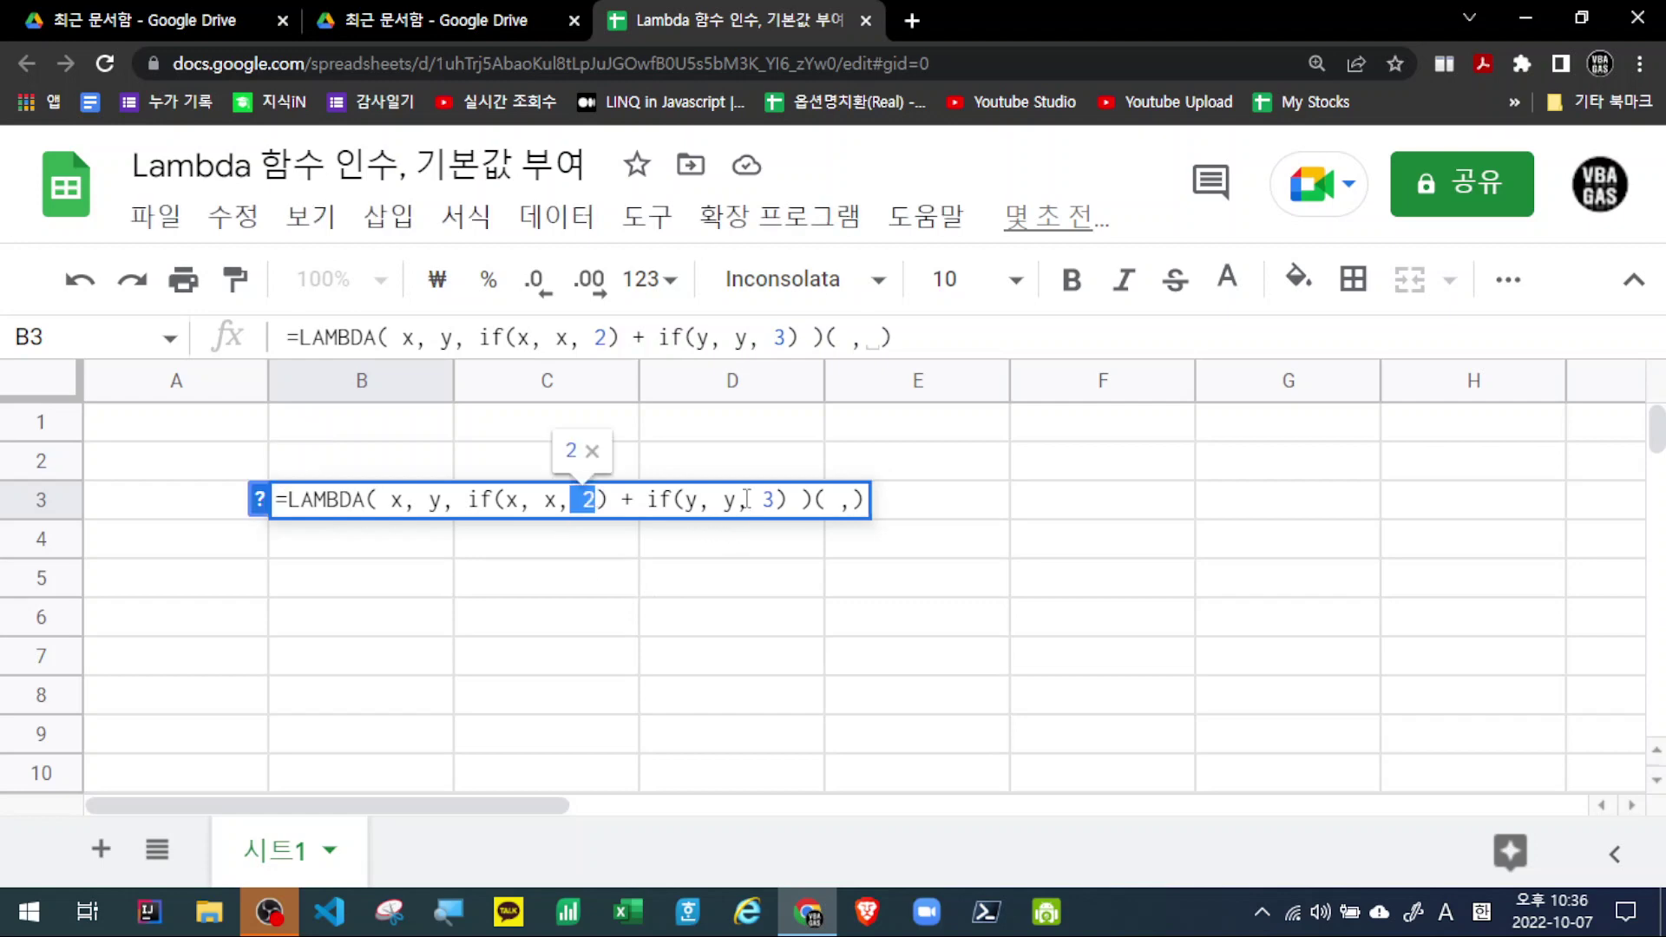
pyautogui.moveTo(761, 500); pyautogui.dragTo(781, 502)
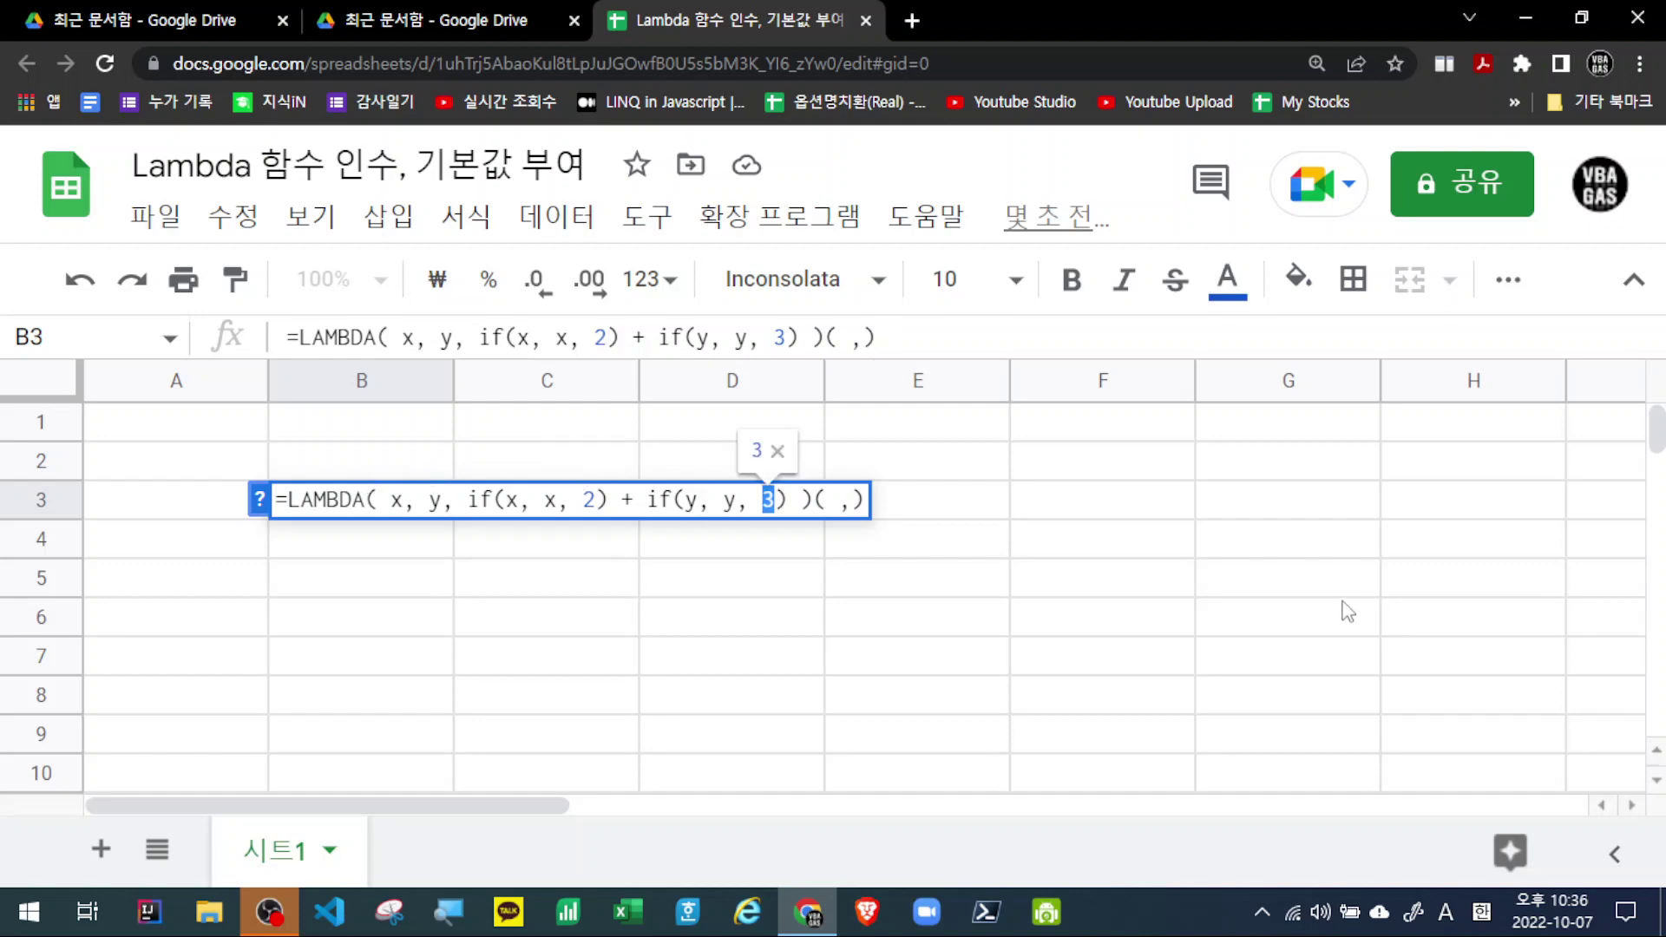
pyautogui.press('Return')
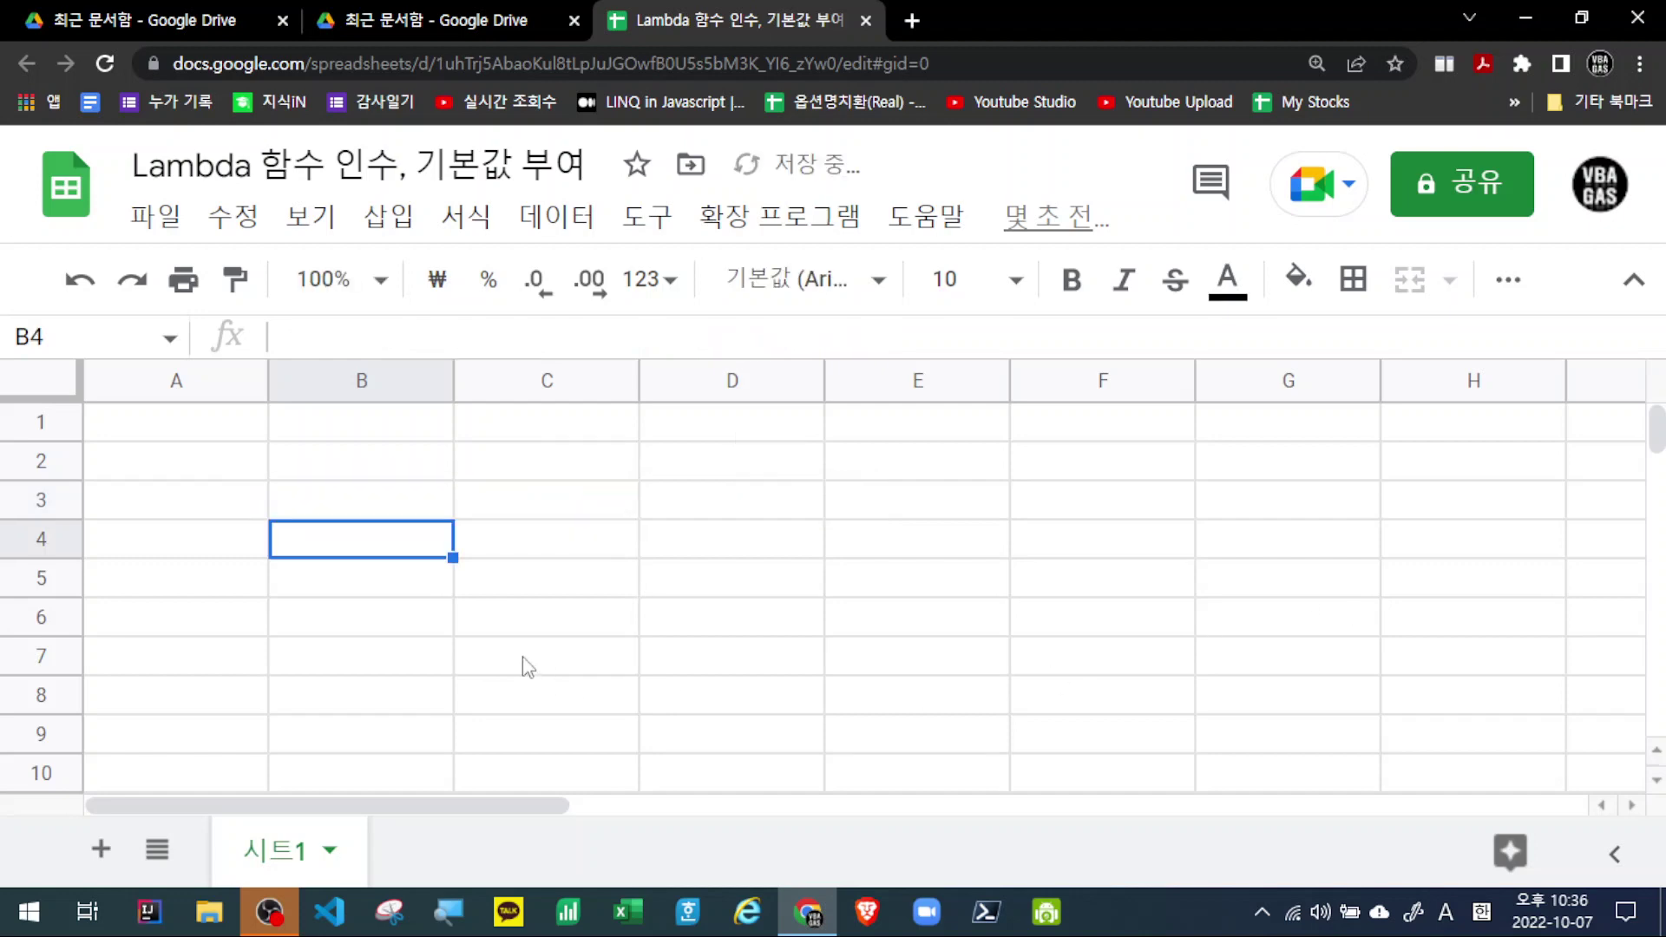
# Set the first call argument in the B3 formula to 10, leaving the second omitted as (10,), and commit it.
pyautogui.click(410, 510)
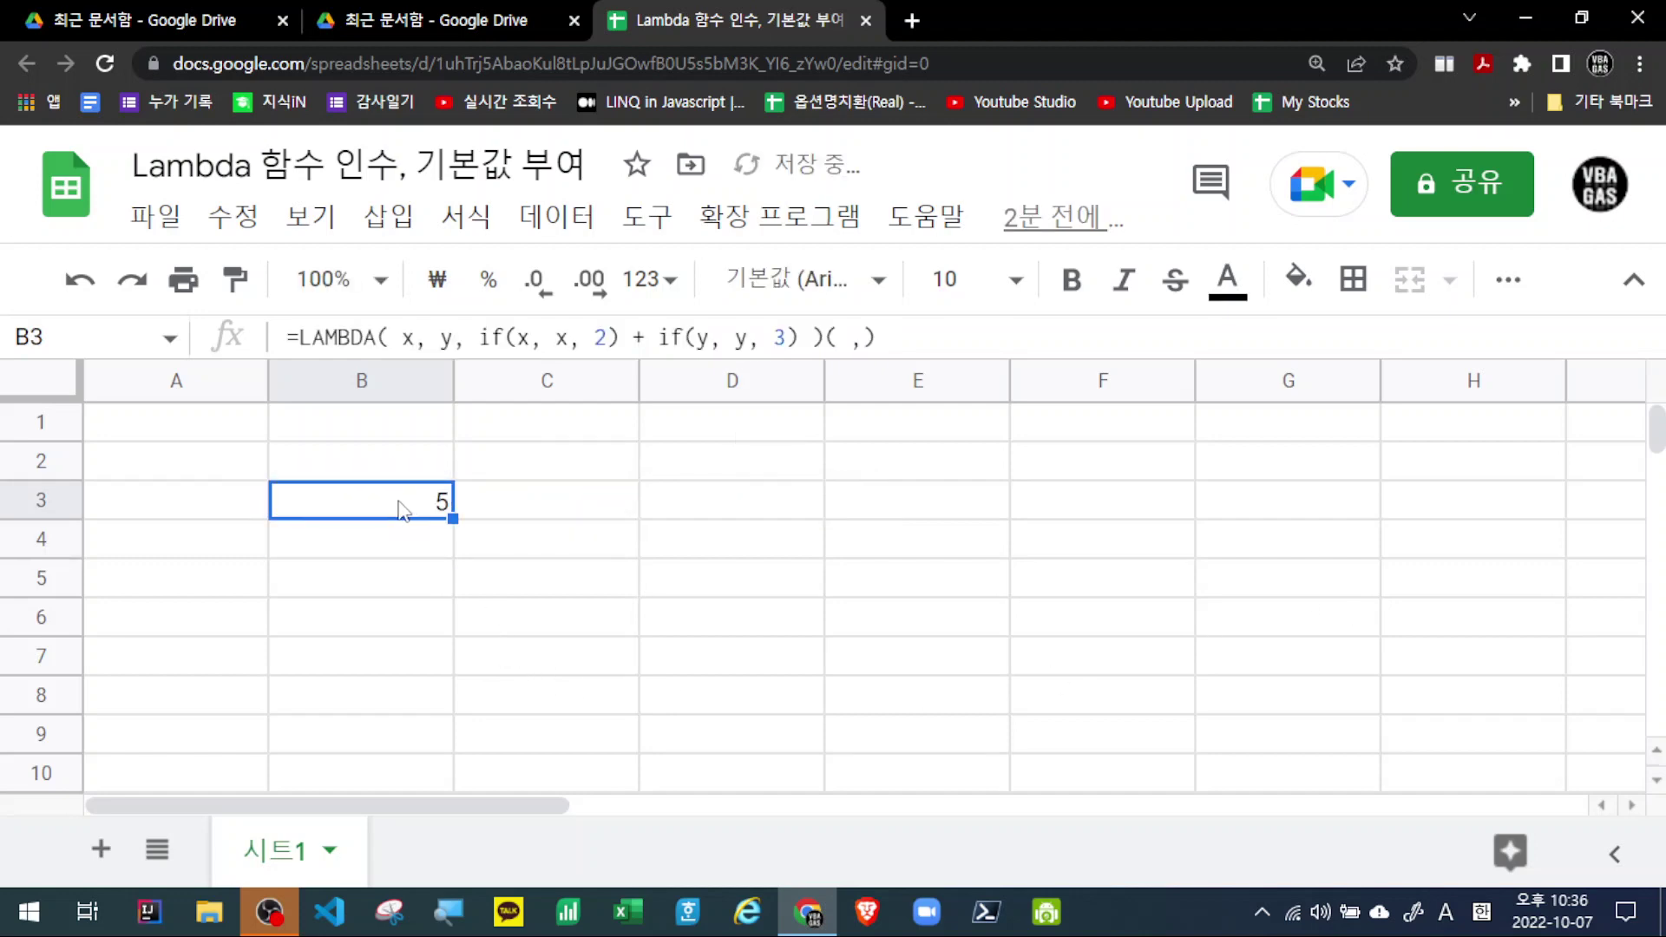
pyautogui.doubleClick(411, 504)
pyautogui.doubleClick(832, 521)
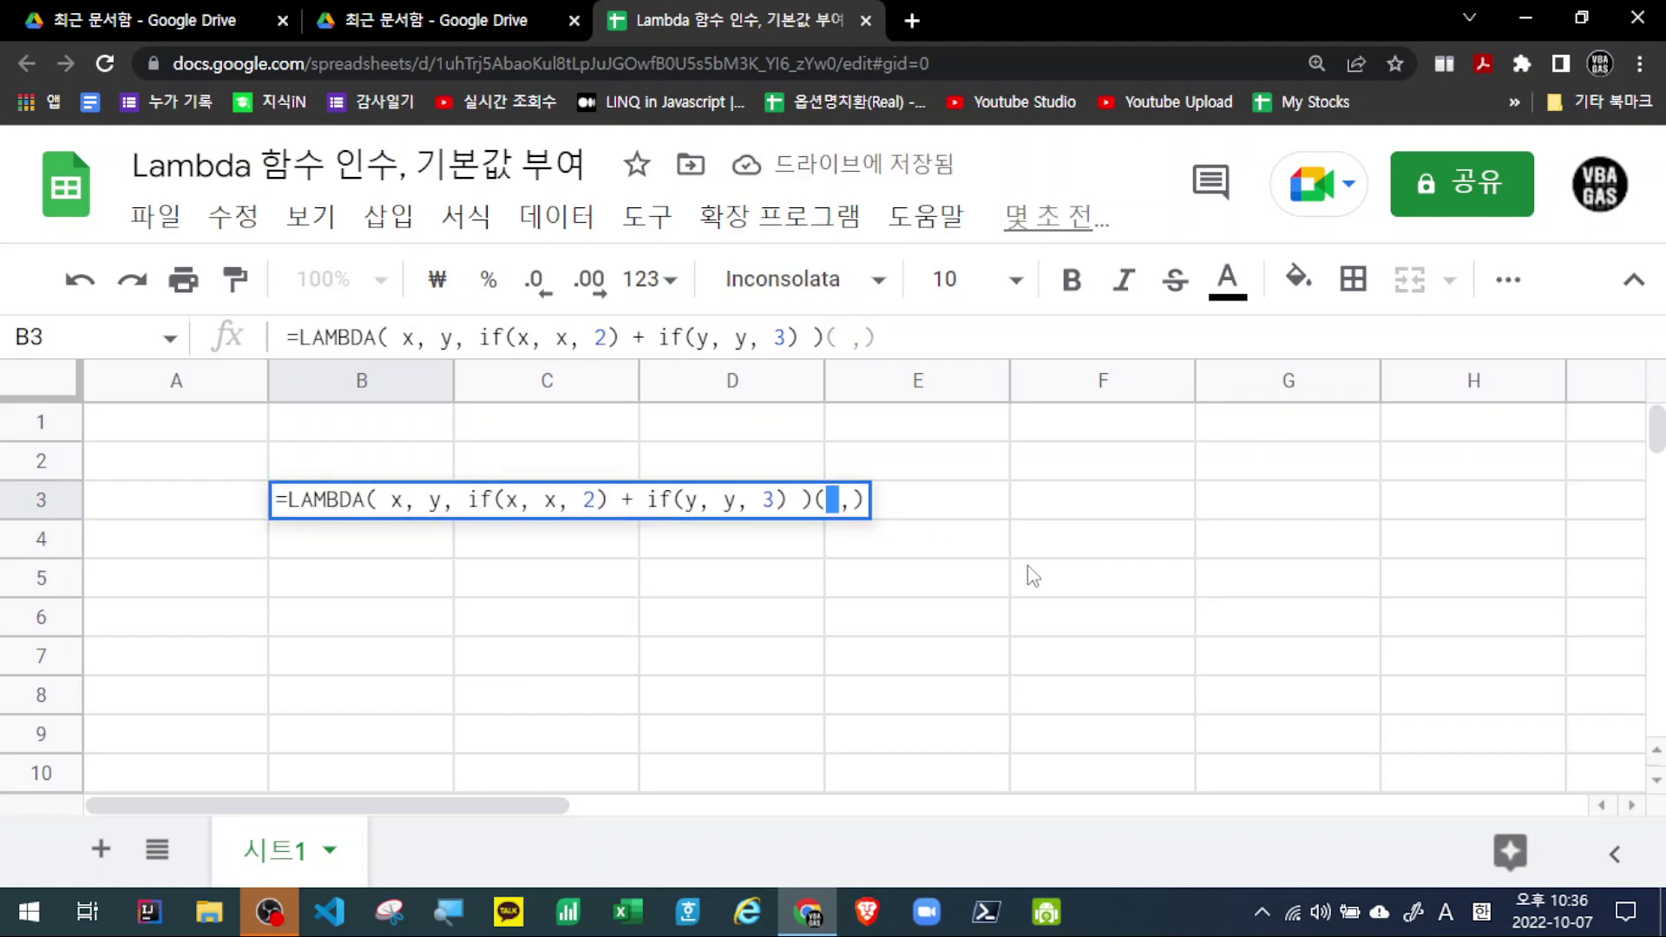
pyautogui.write('10')
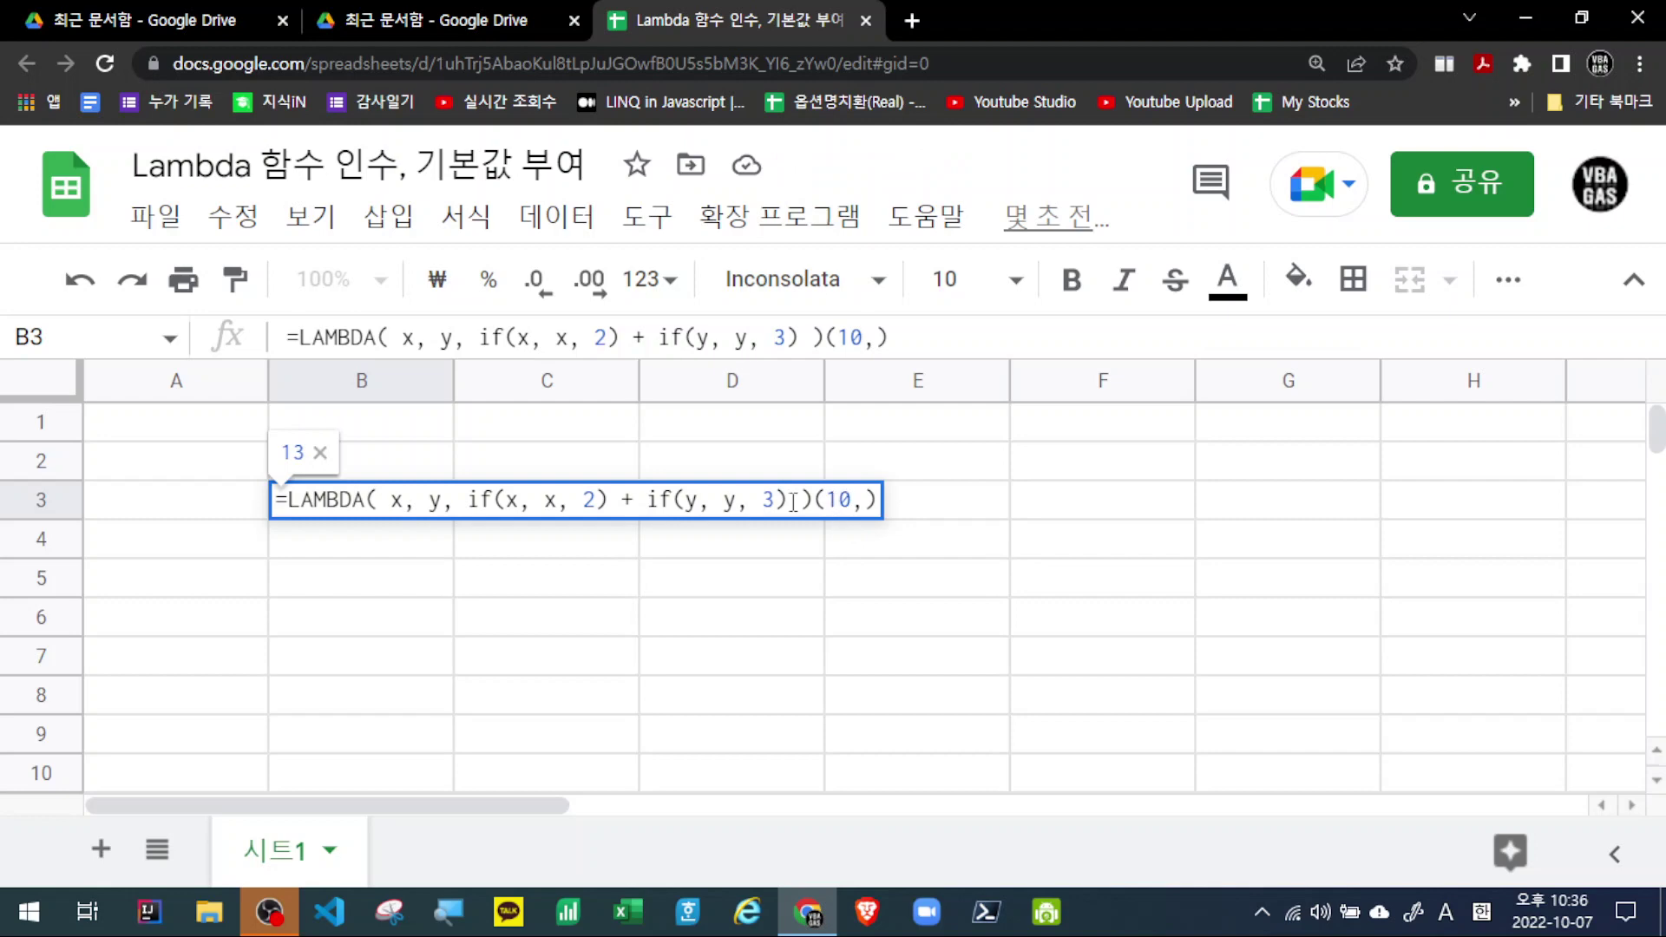
pyautogui.doubleClick(550, 500)
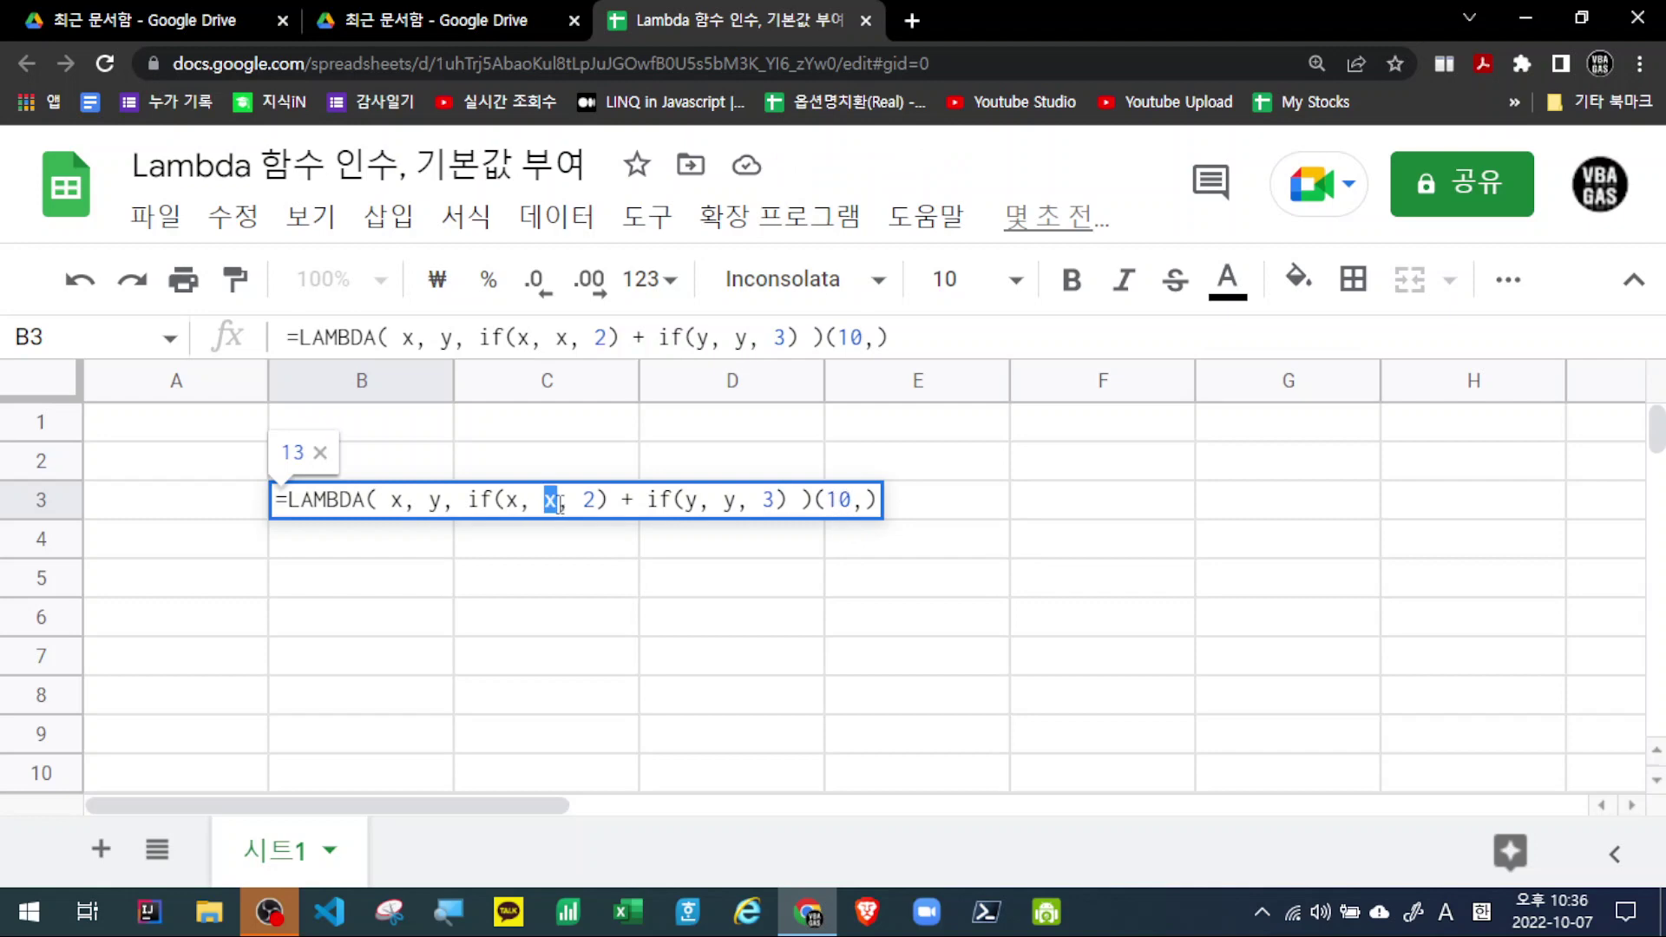
pyautogui.doubleClick(512, 501)
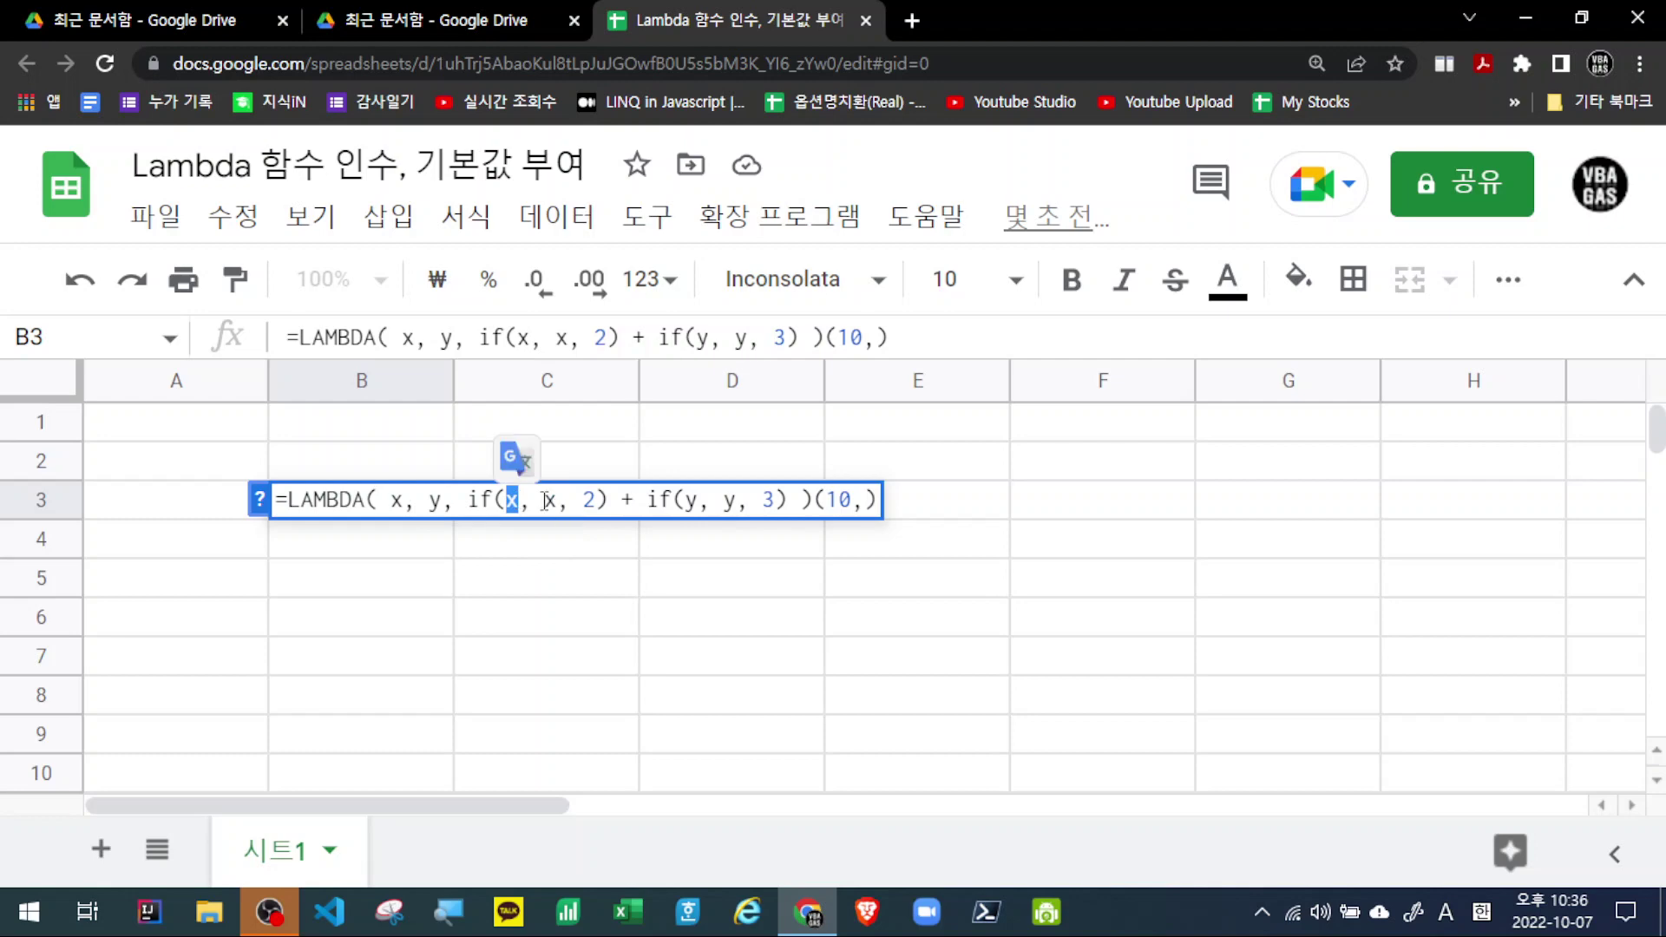
pyautogui.doubleClick(548, 501)
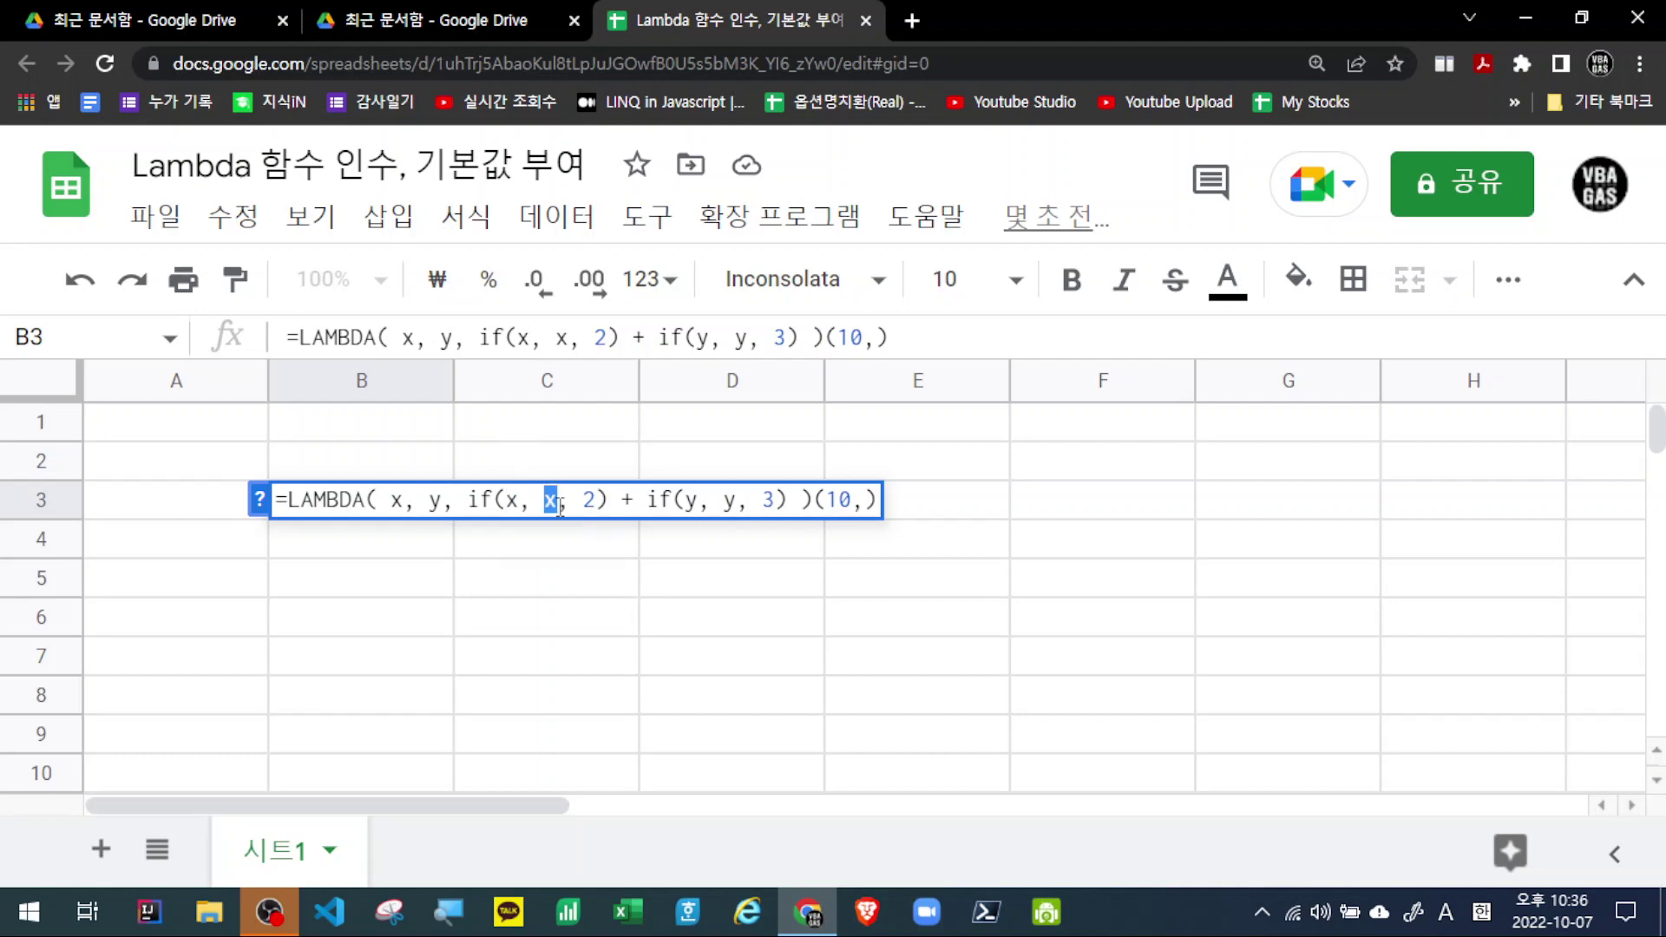
pyautogui.doubleClick(692, 502)
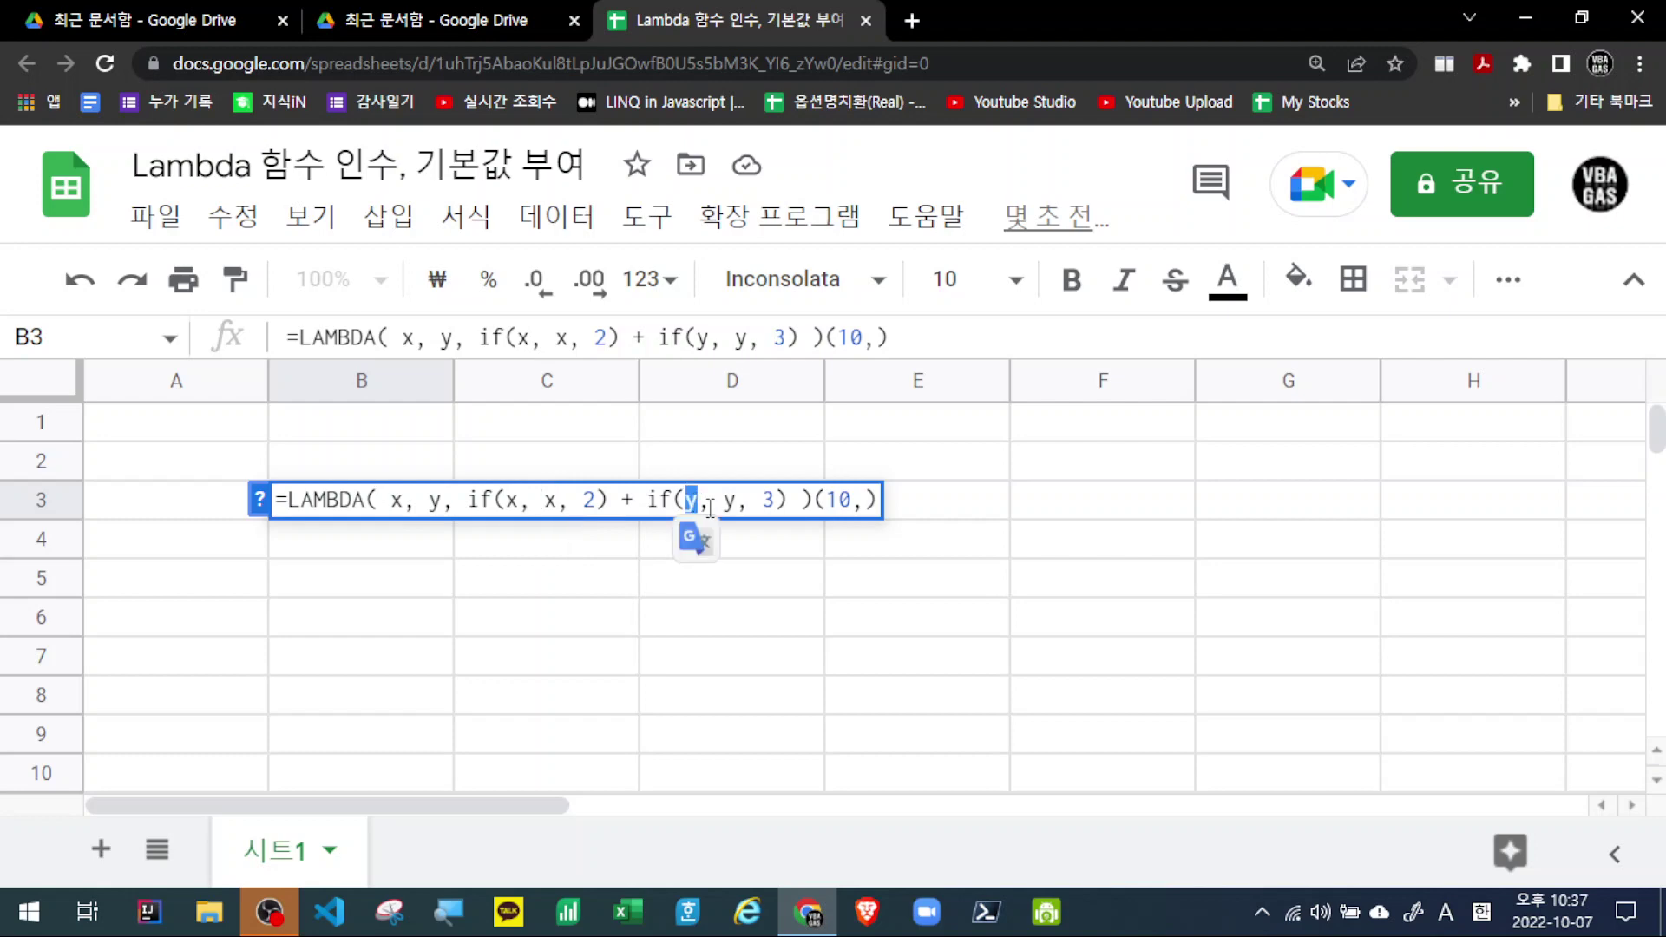
pyautogui.click(767, 501)
pyautogui.doubleClick(768, 500)
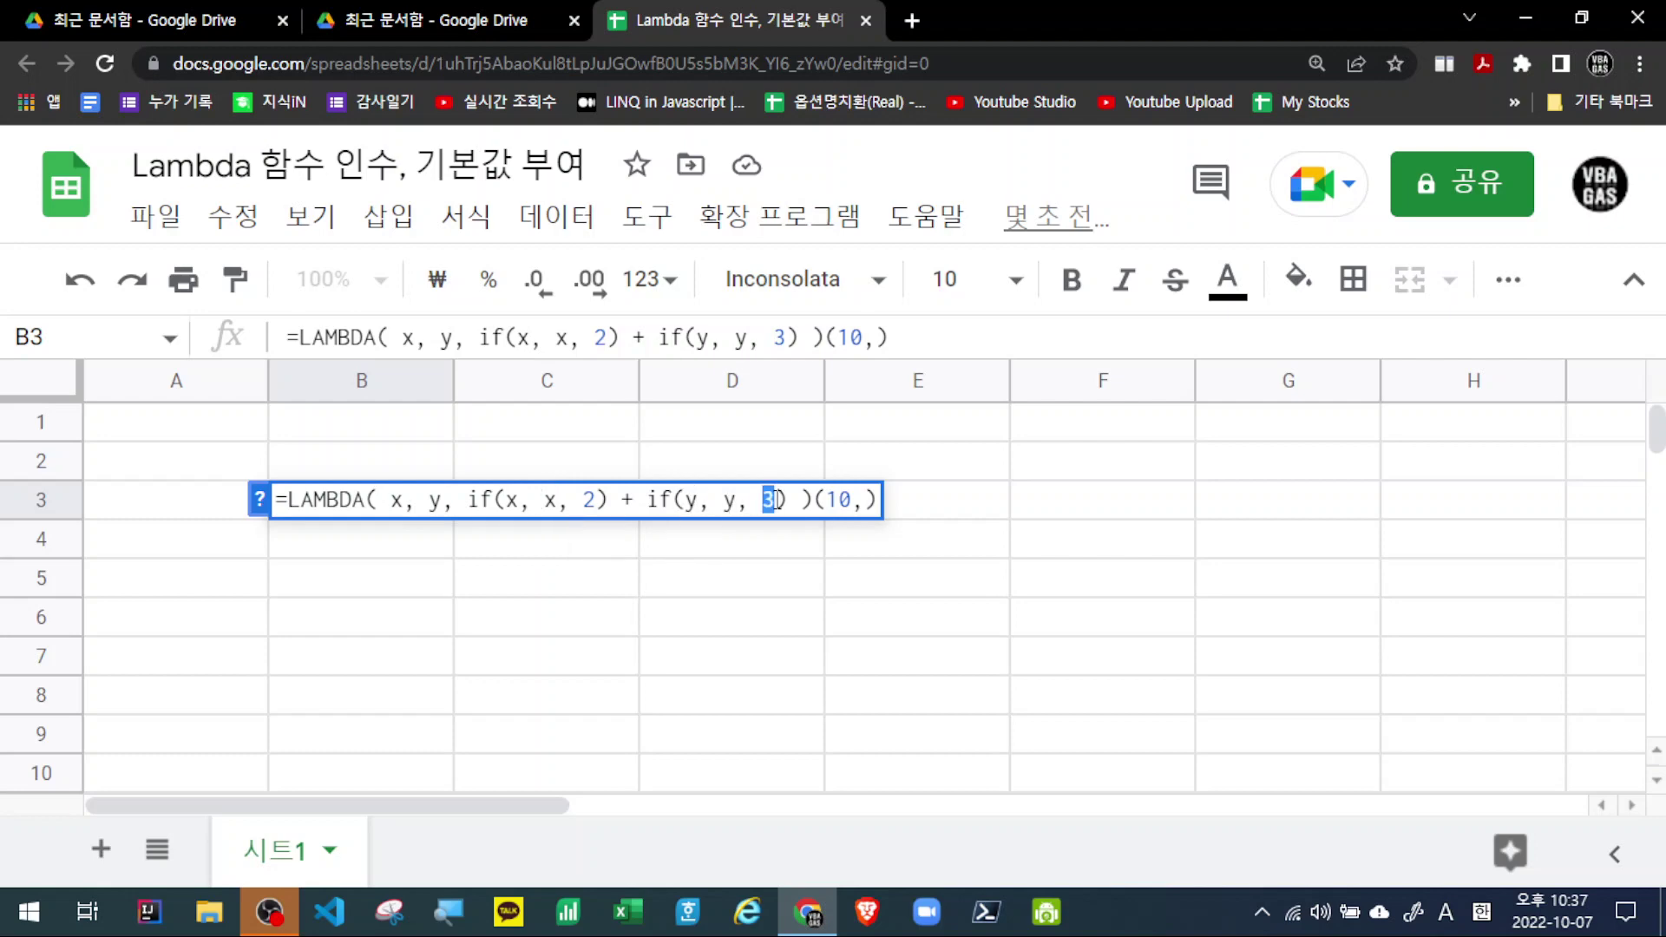
pyautogui.click(840, 501)
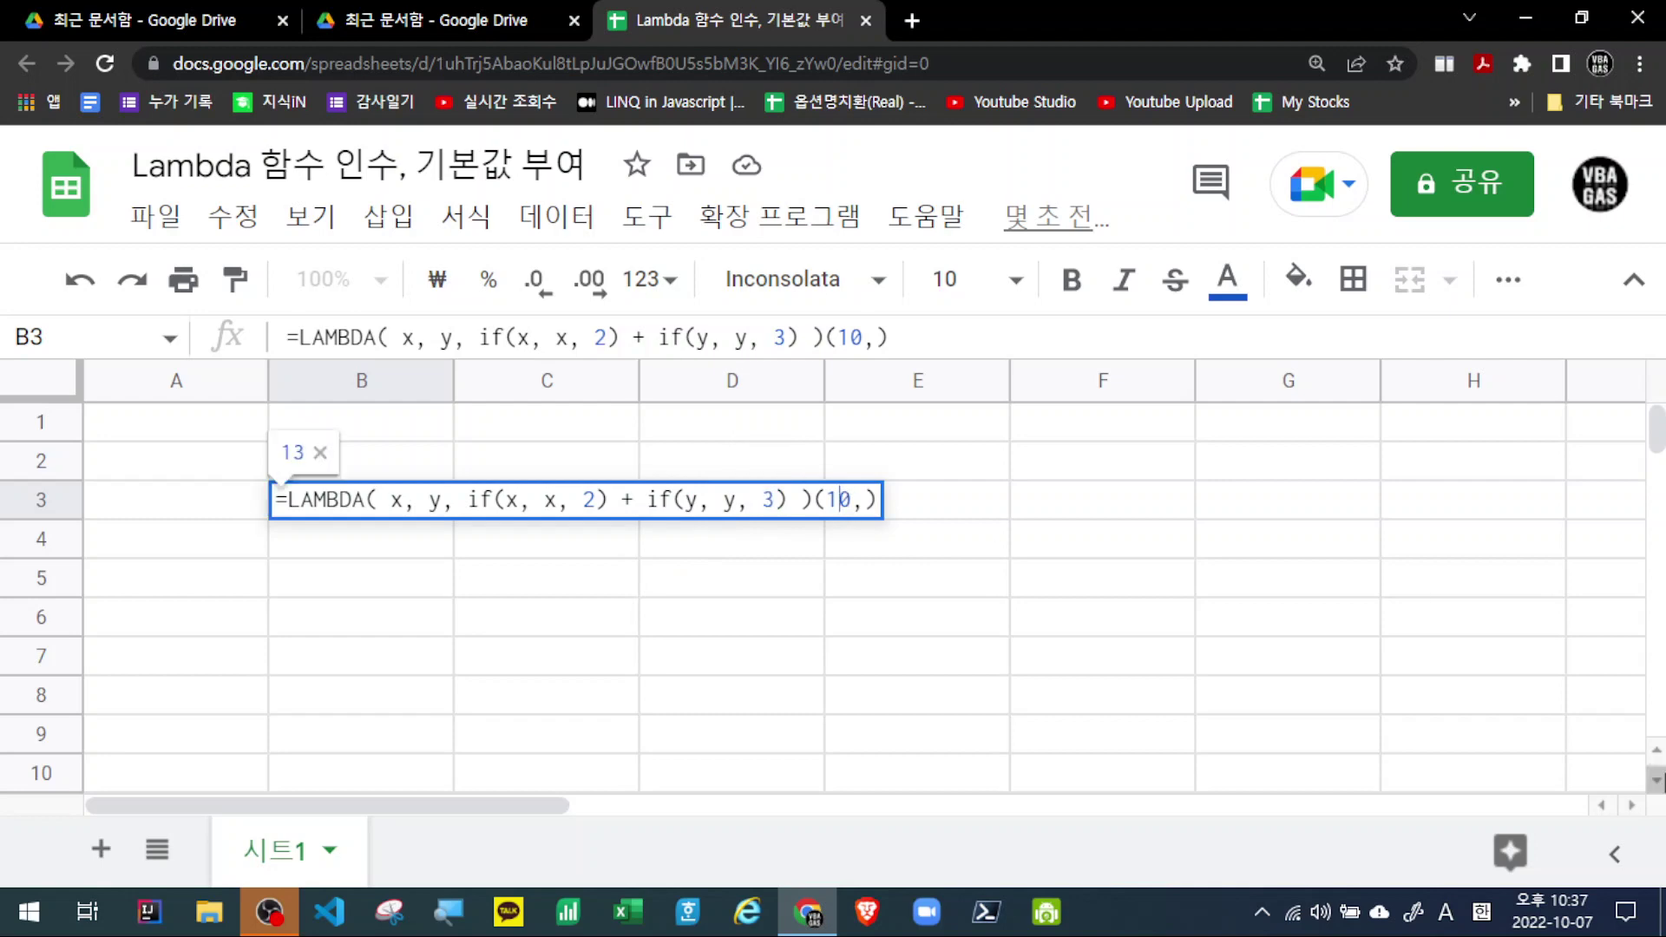
pyautogui.press('Return')
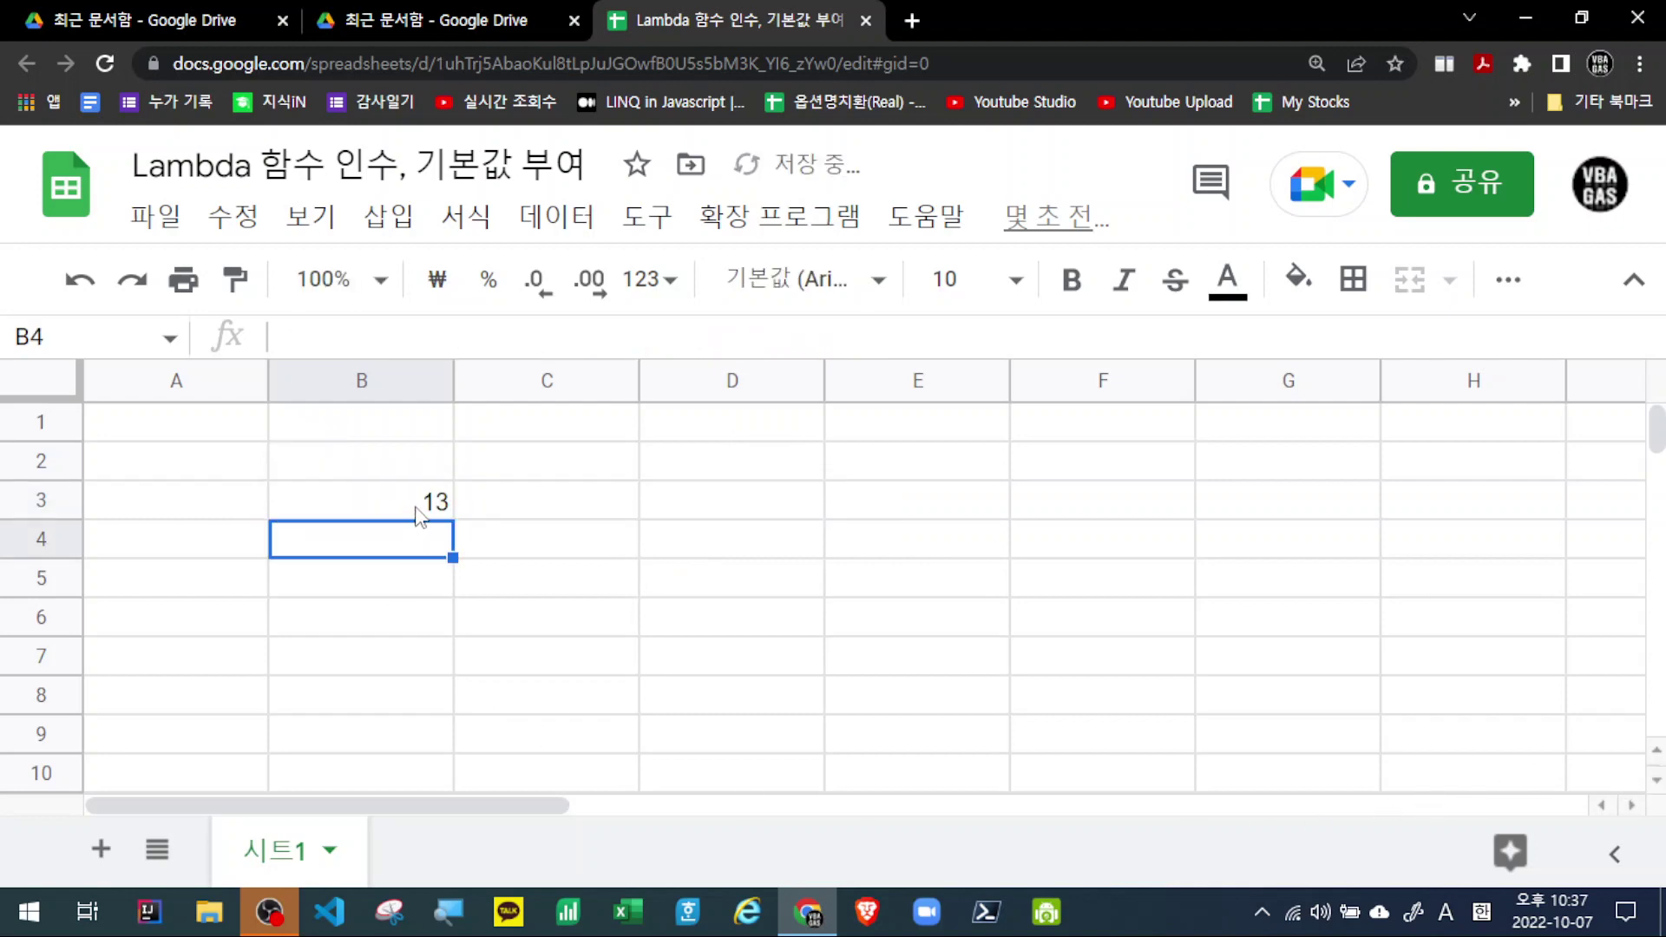
# Add a space after the comma in the B3 call, as (10, ), and commit the formula after reviewing y's default in if(y, y, 3).
pyautogui.press('Up')
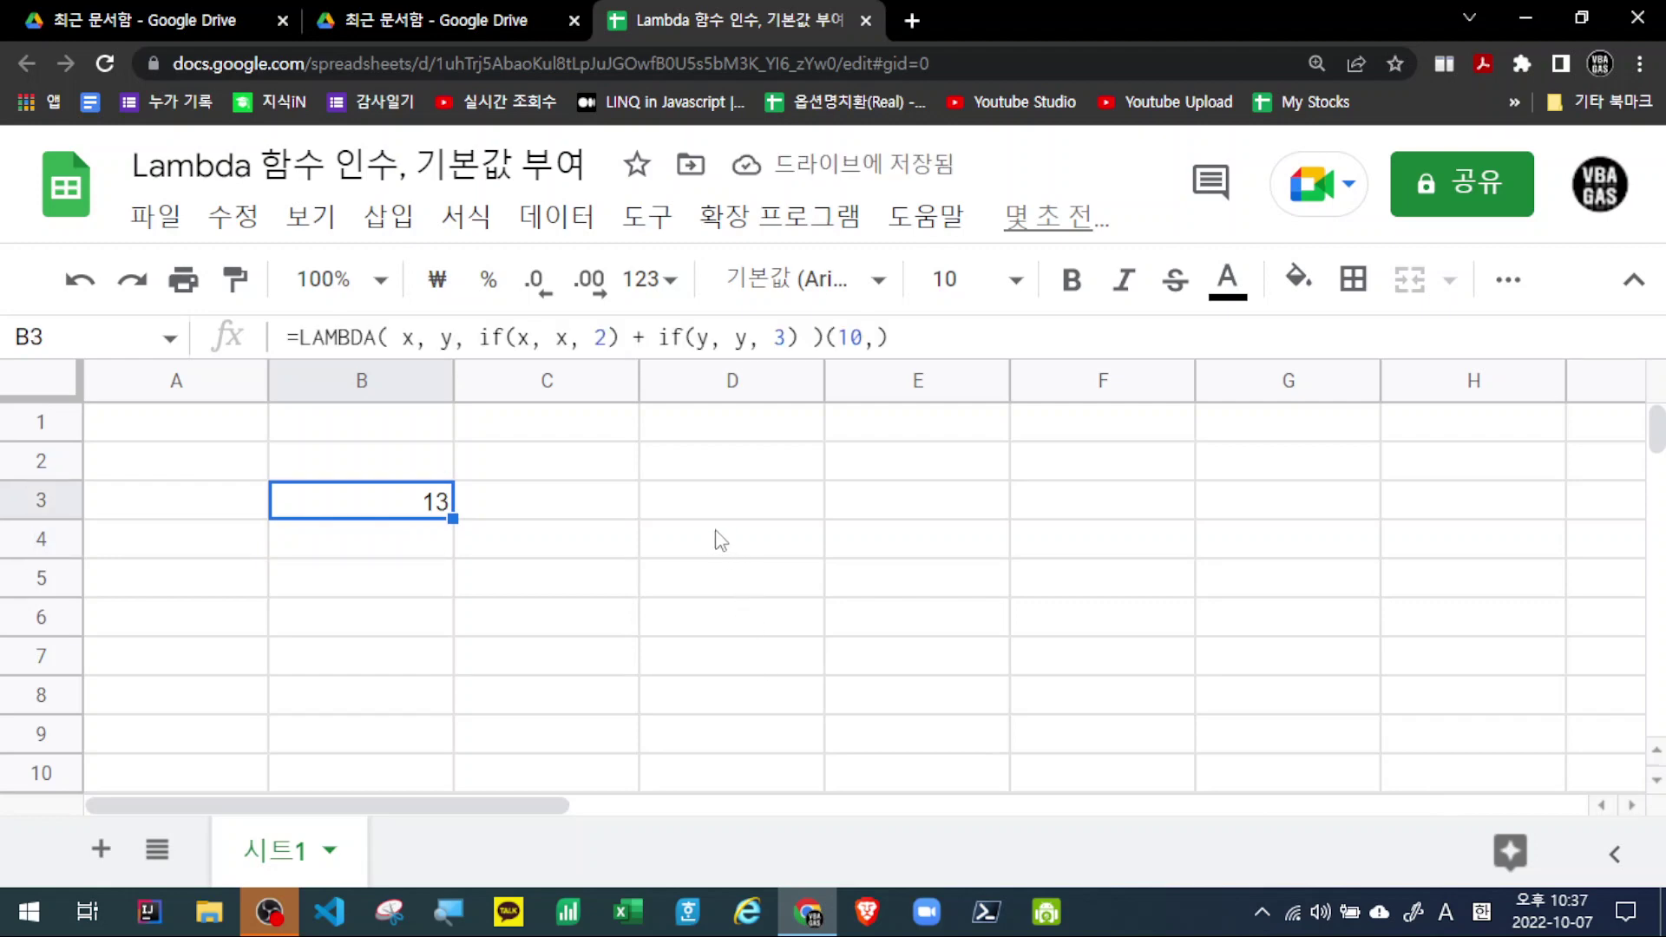
pyautogui.click(878, 337)
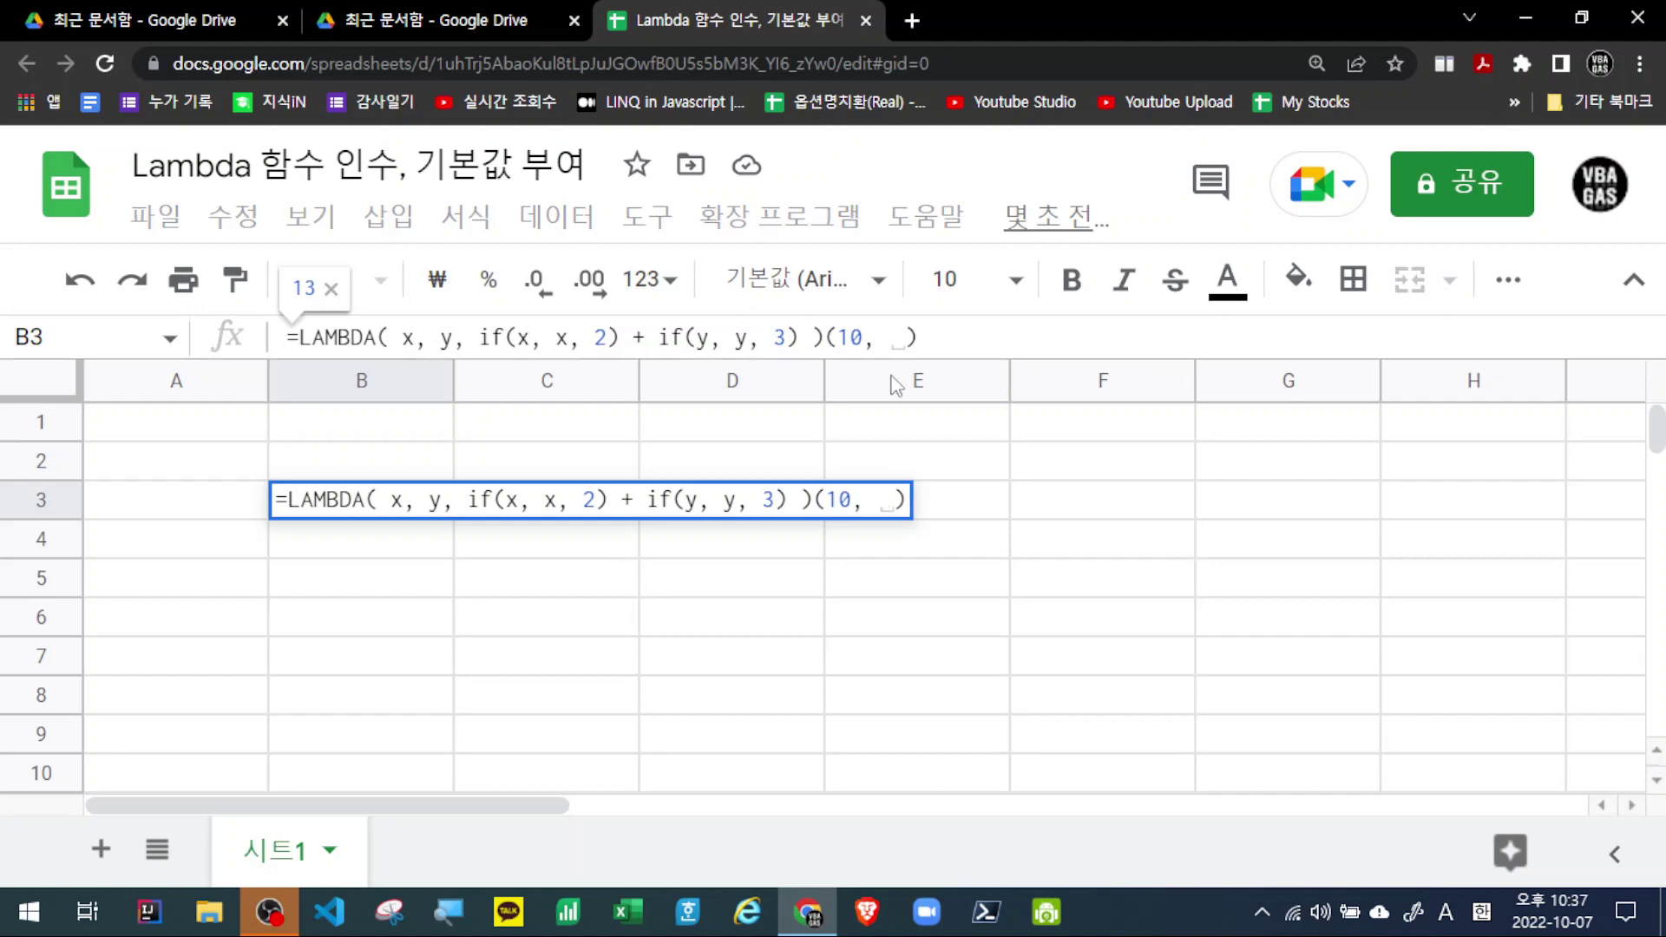
pyautogui.doubleClick(443, 337)
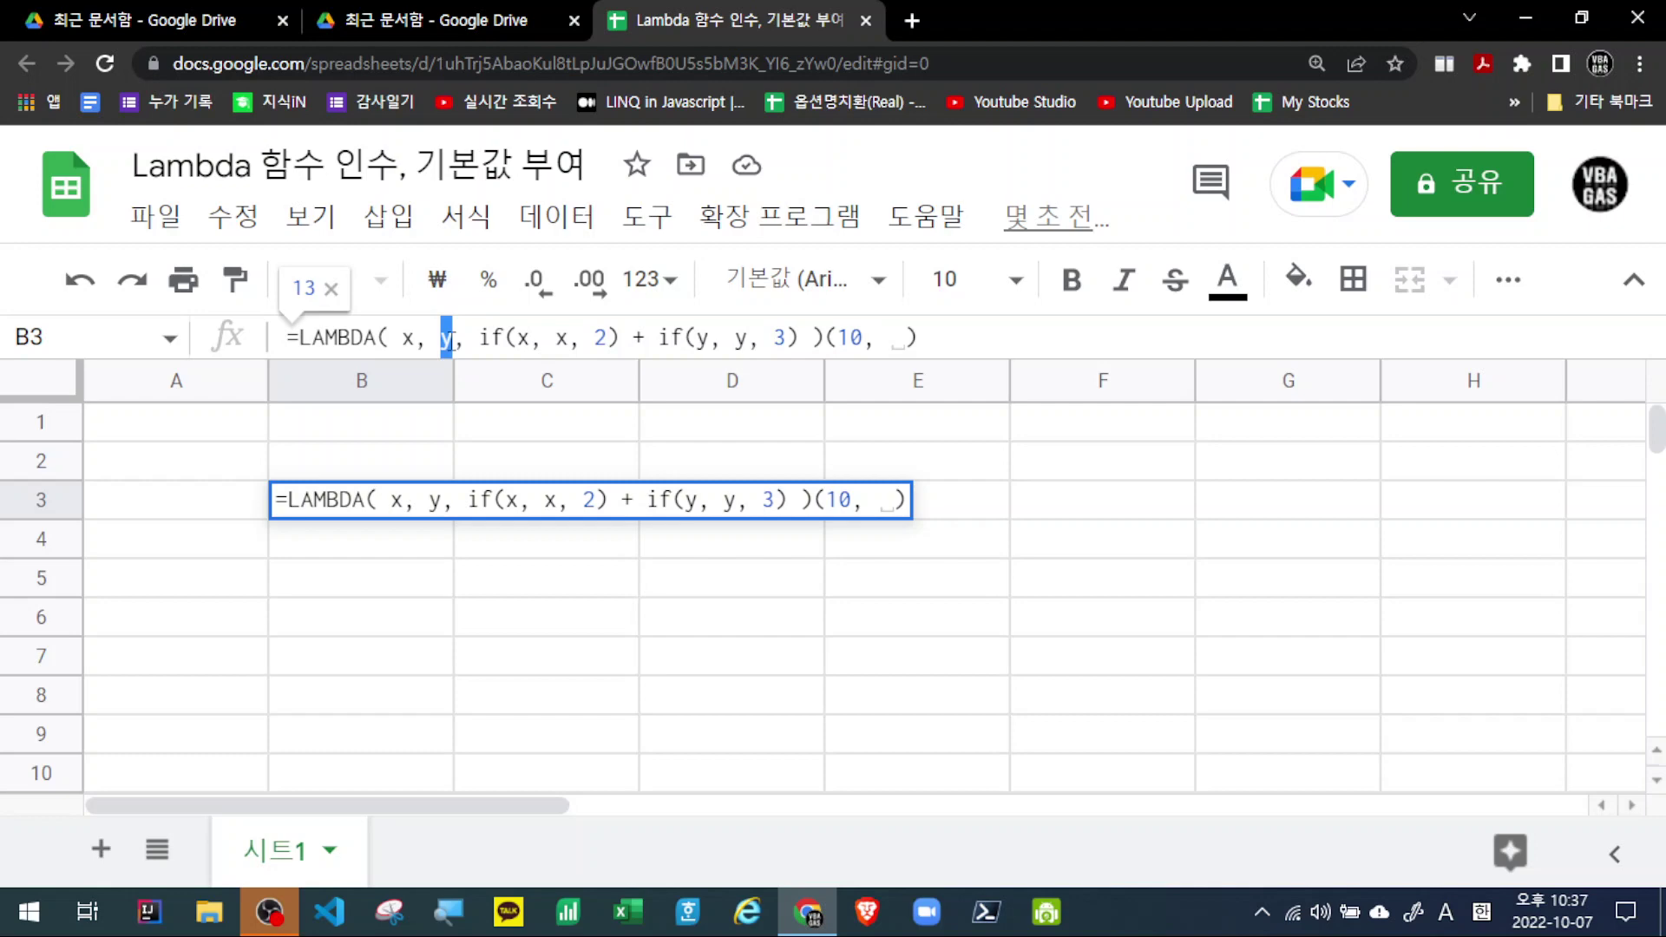
pyautogui.click(446, 340)
pyautogui.moveTo(431, 339); pyautogui.dragTo(450, 341)
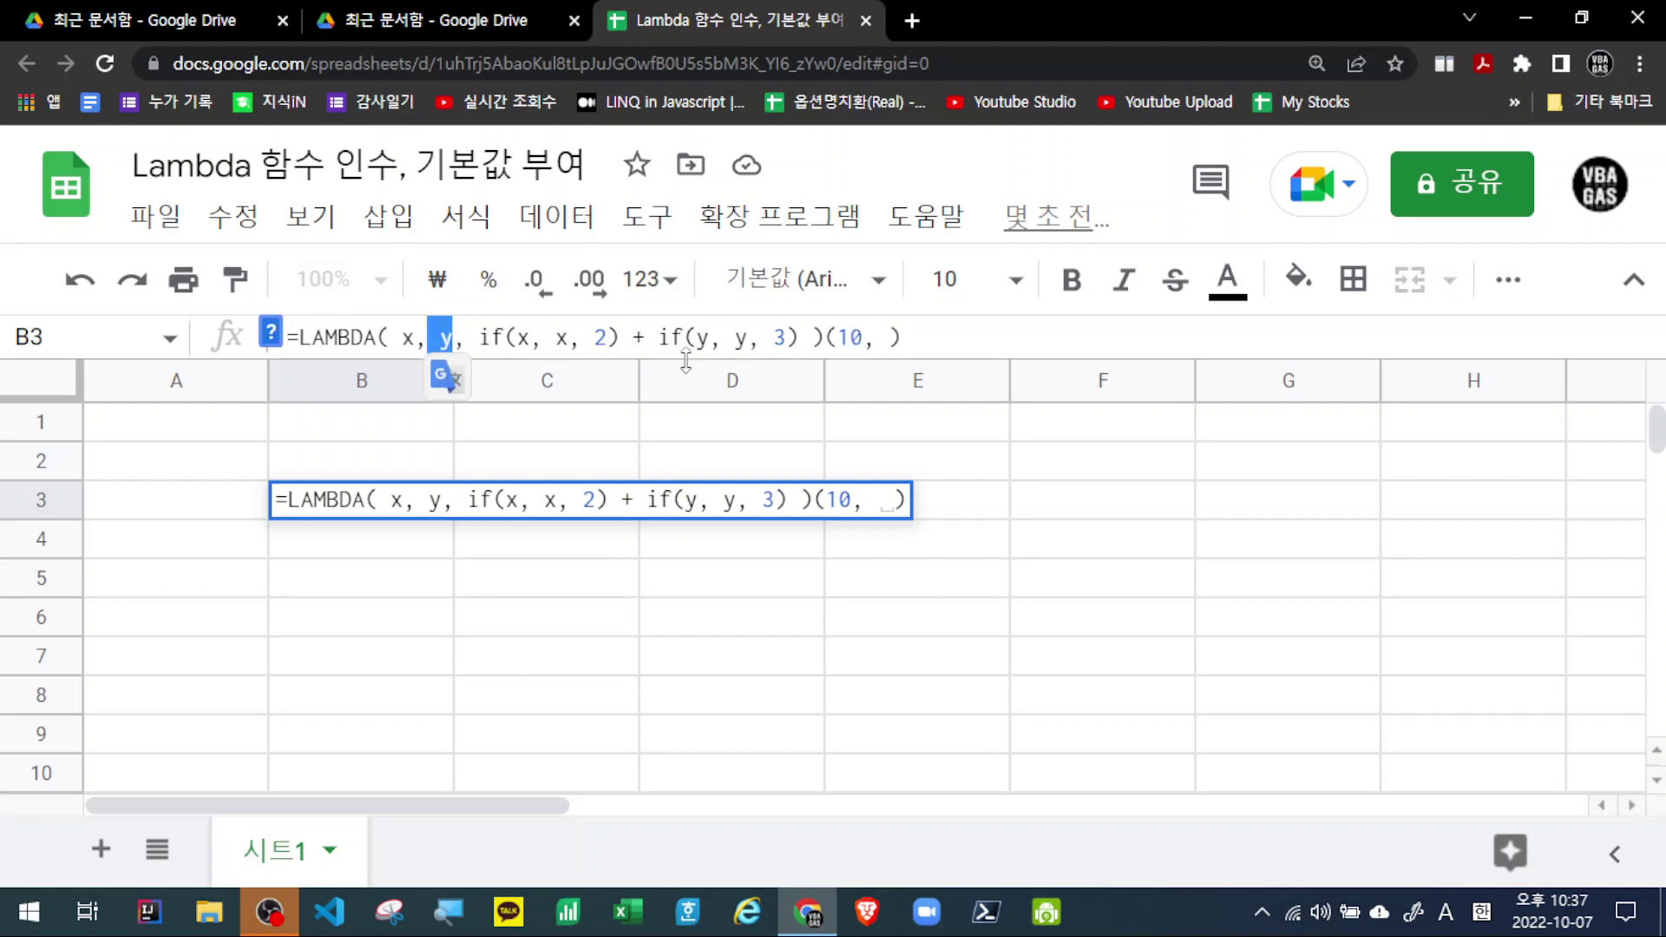
pyautogui.moveTo(658, 341); pyautogui.dragTo(708, 342)
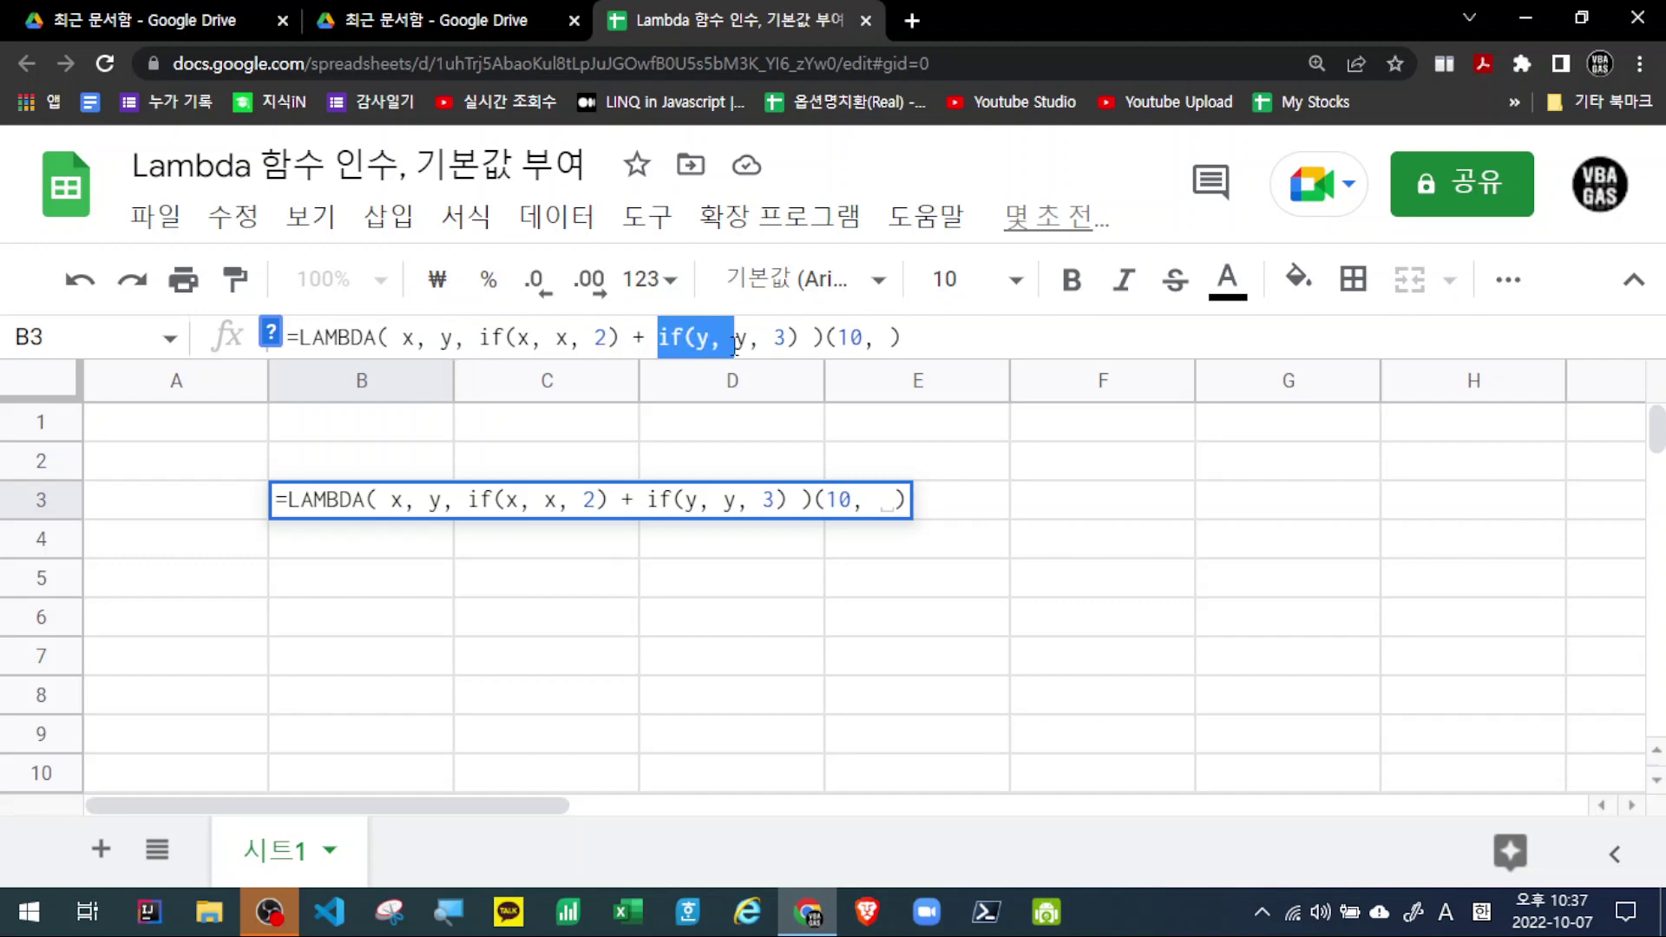
pyautogui.click(696, 344)
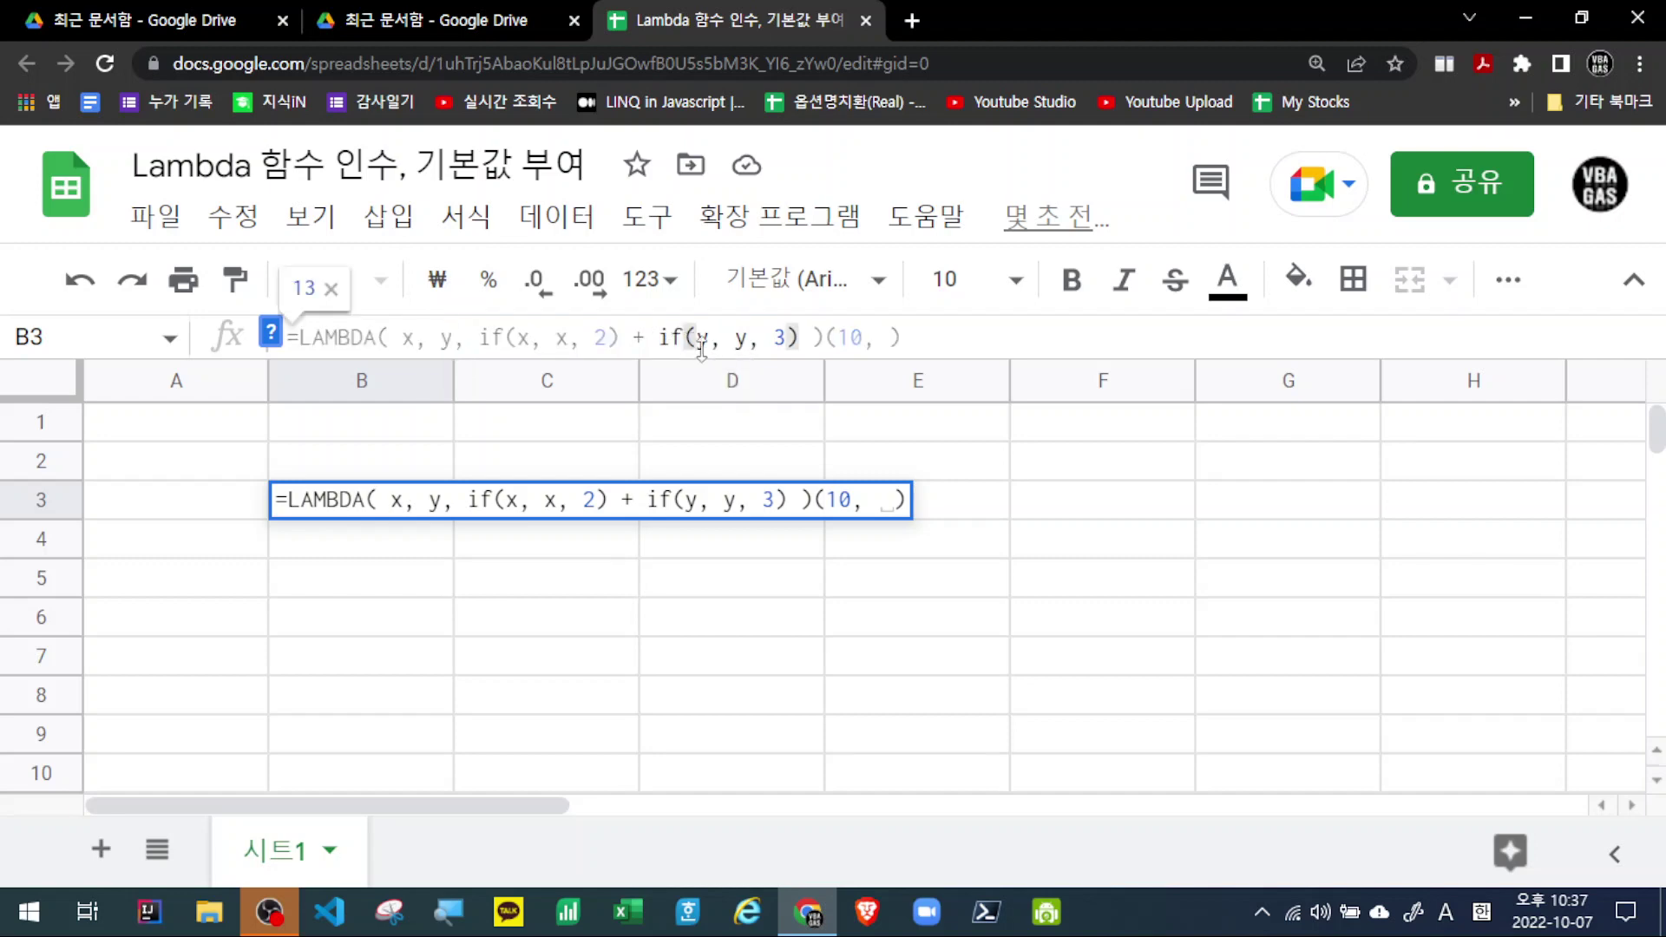
pyautogui.doubleClick(702, 339)
pyautogui.click(773, 335)
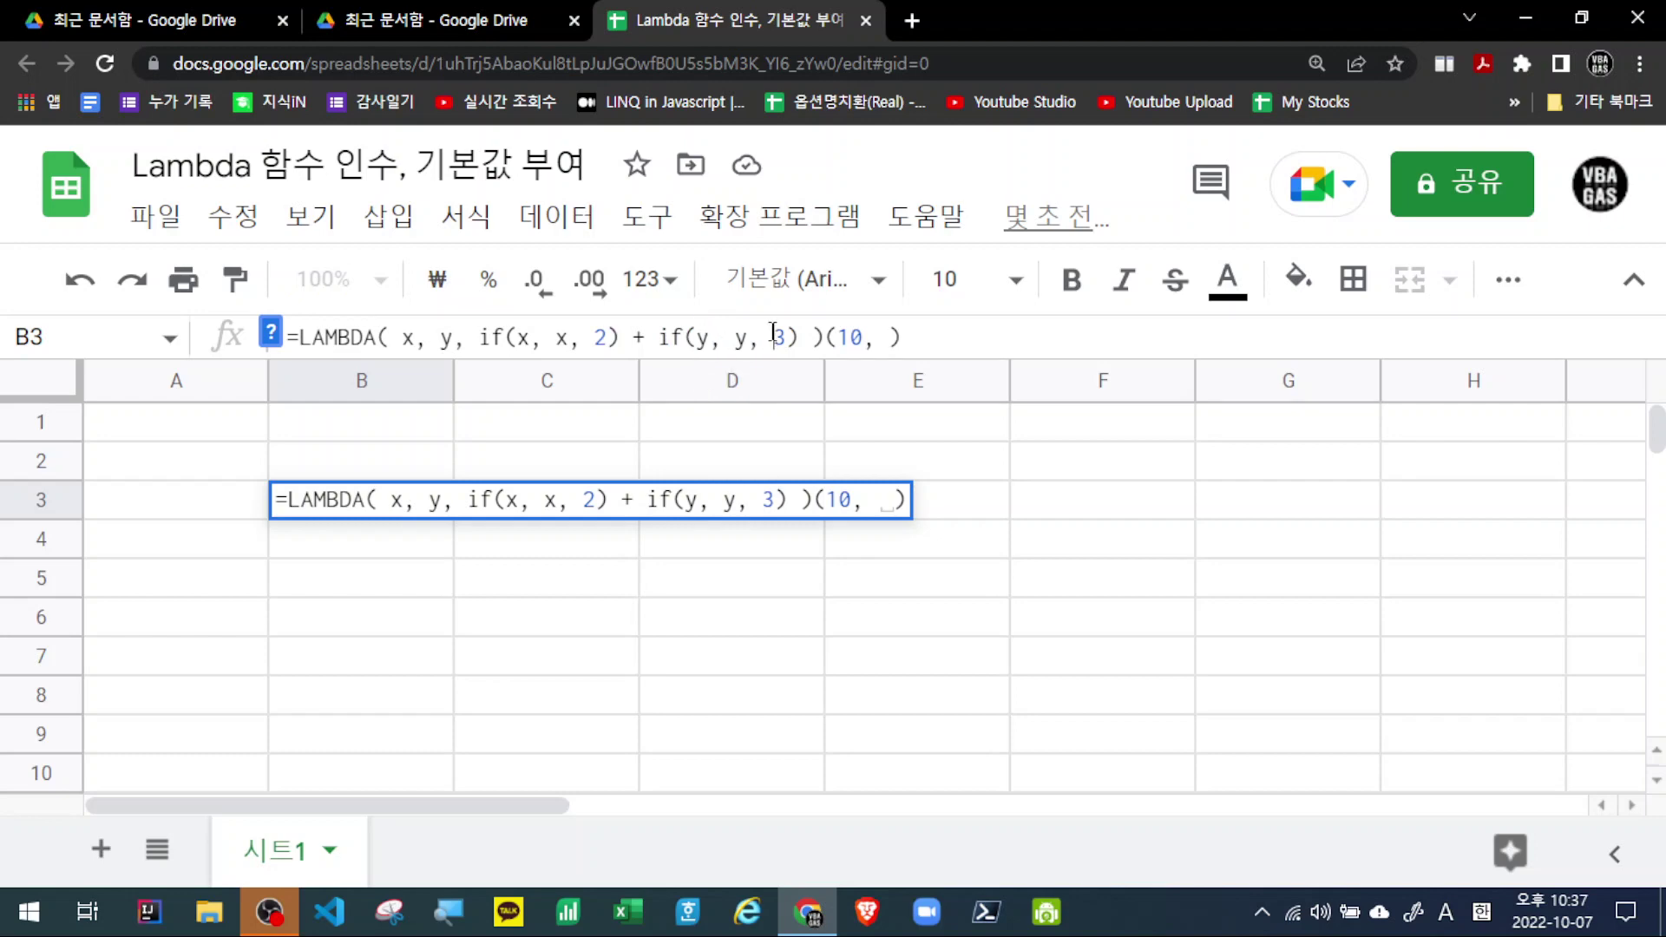
pyautogui.moveTo(773, 335); pyautogui.dragTo(787, 336)
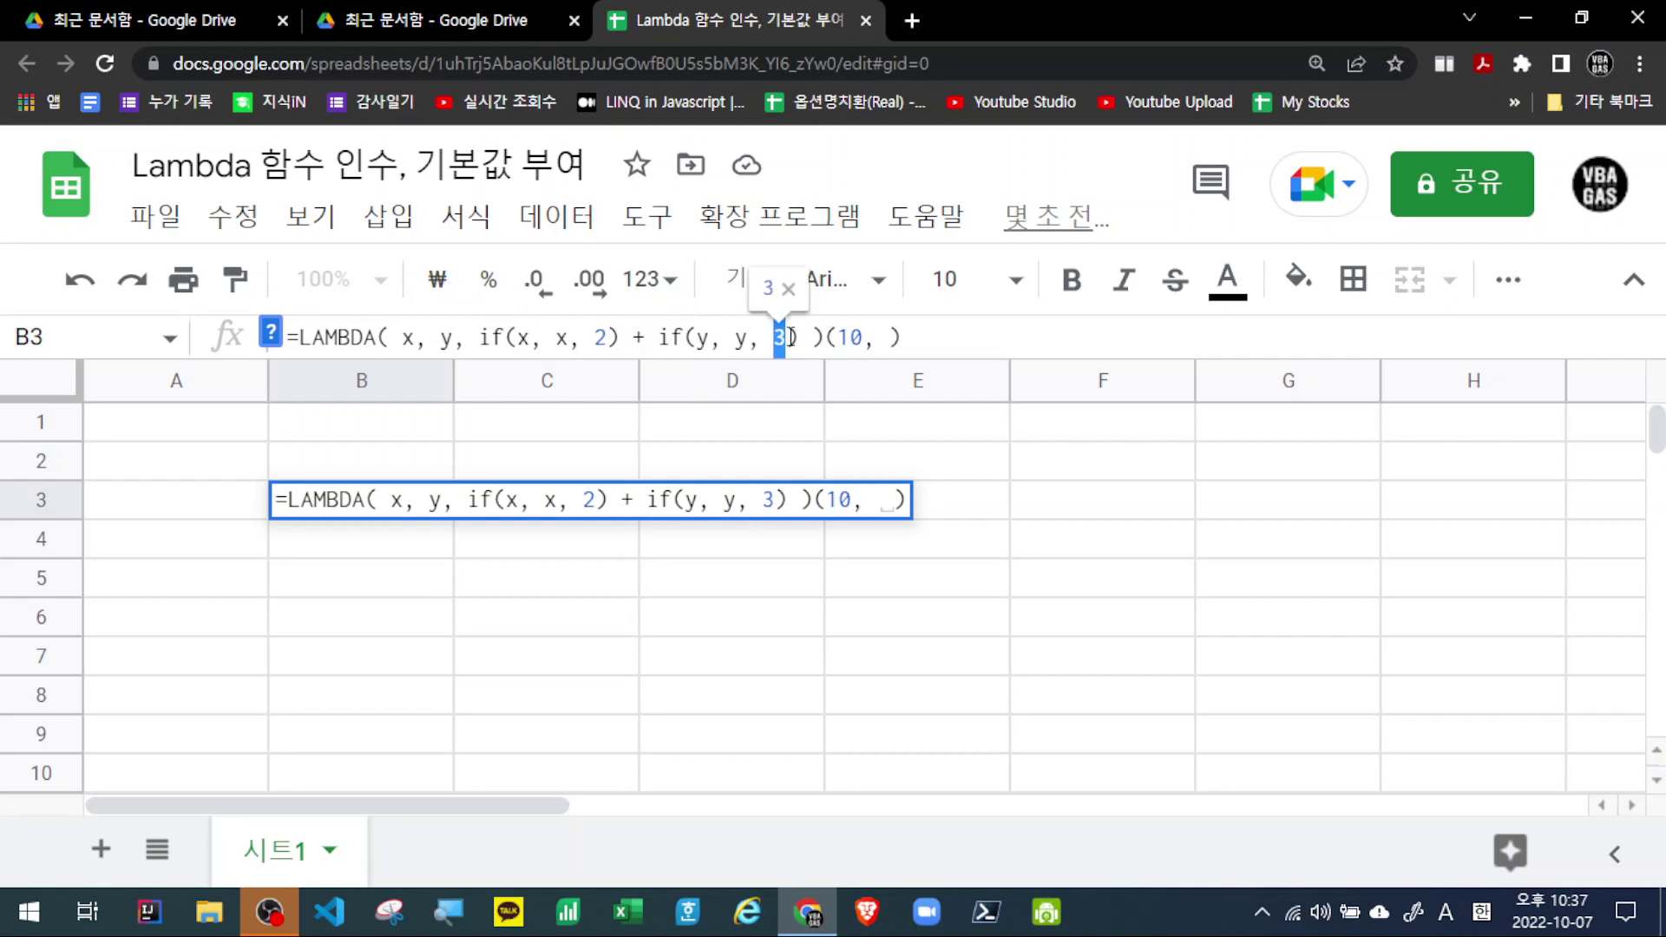
pyautogui.click(937, 335)
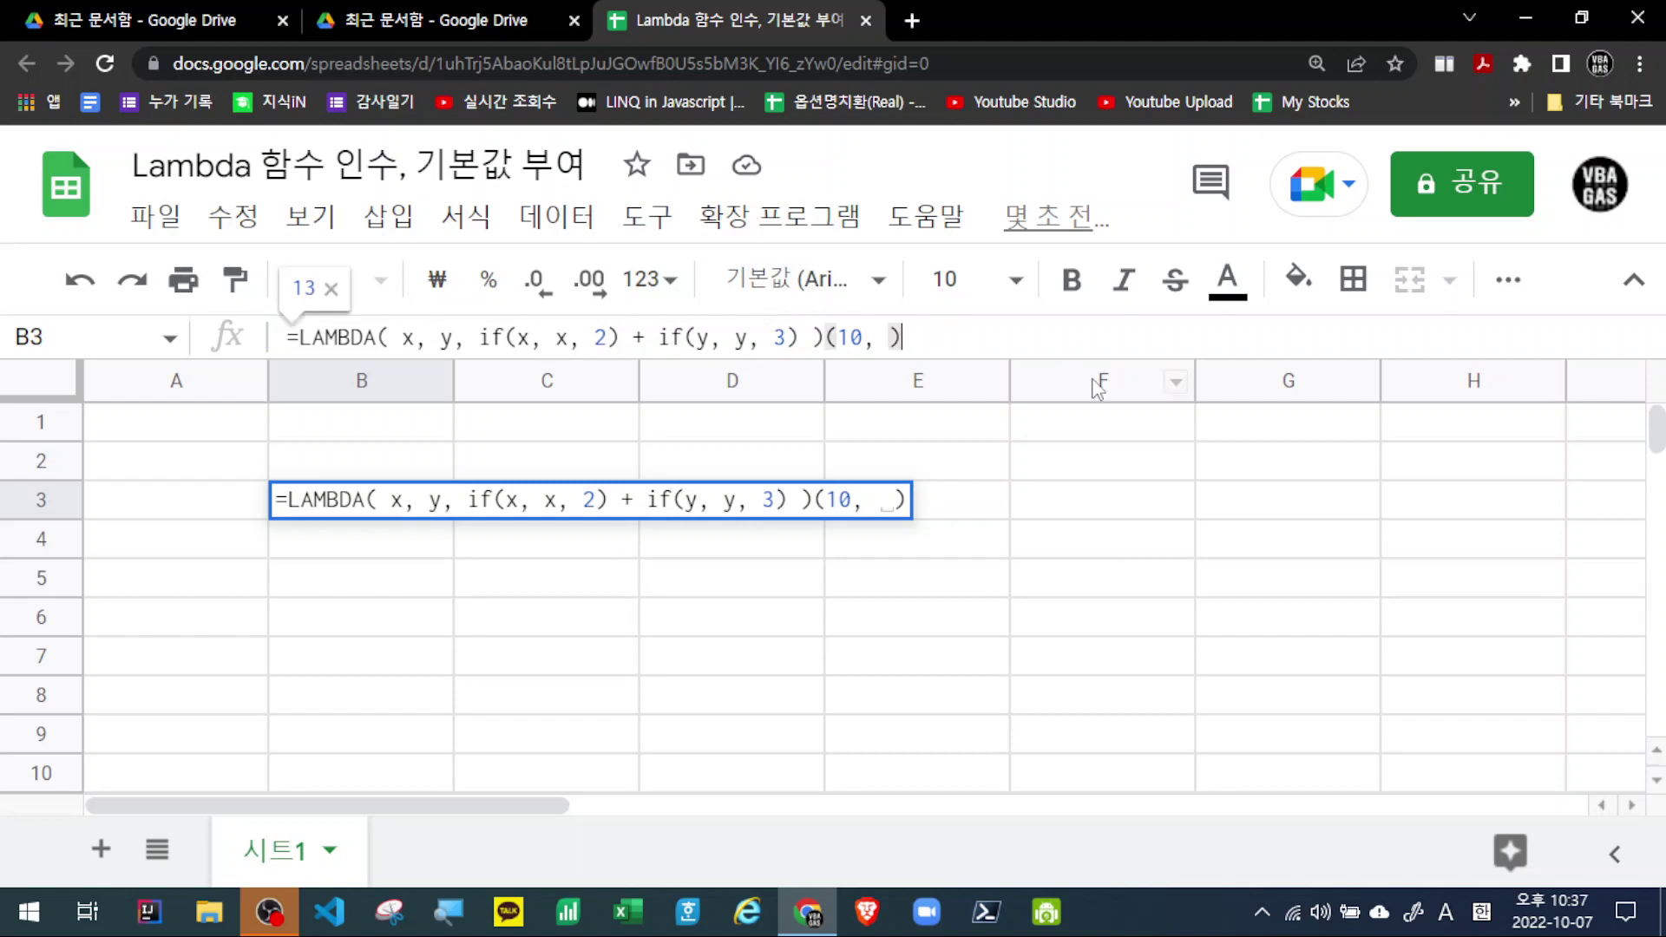
pyautogui.press('Return')
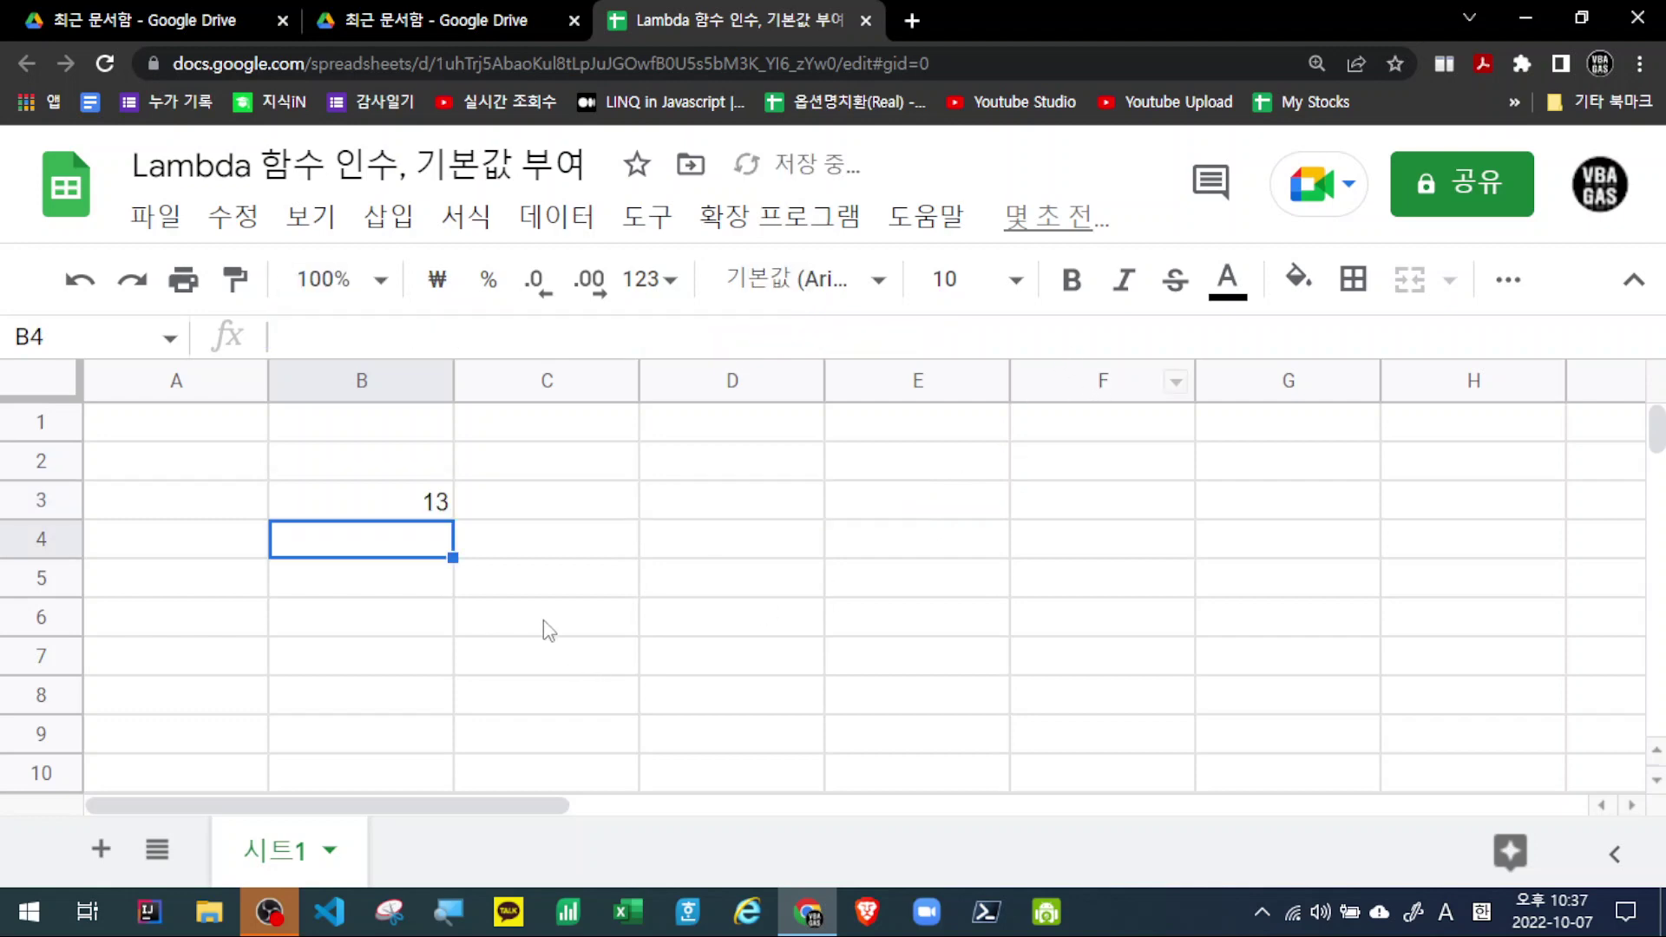
pyautogui.click(547, 629)
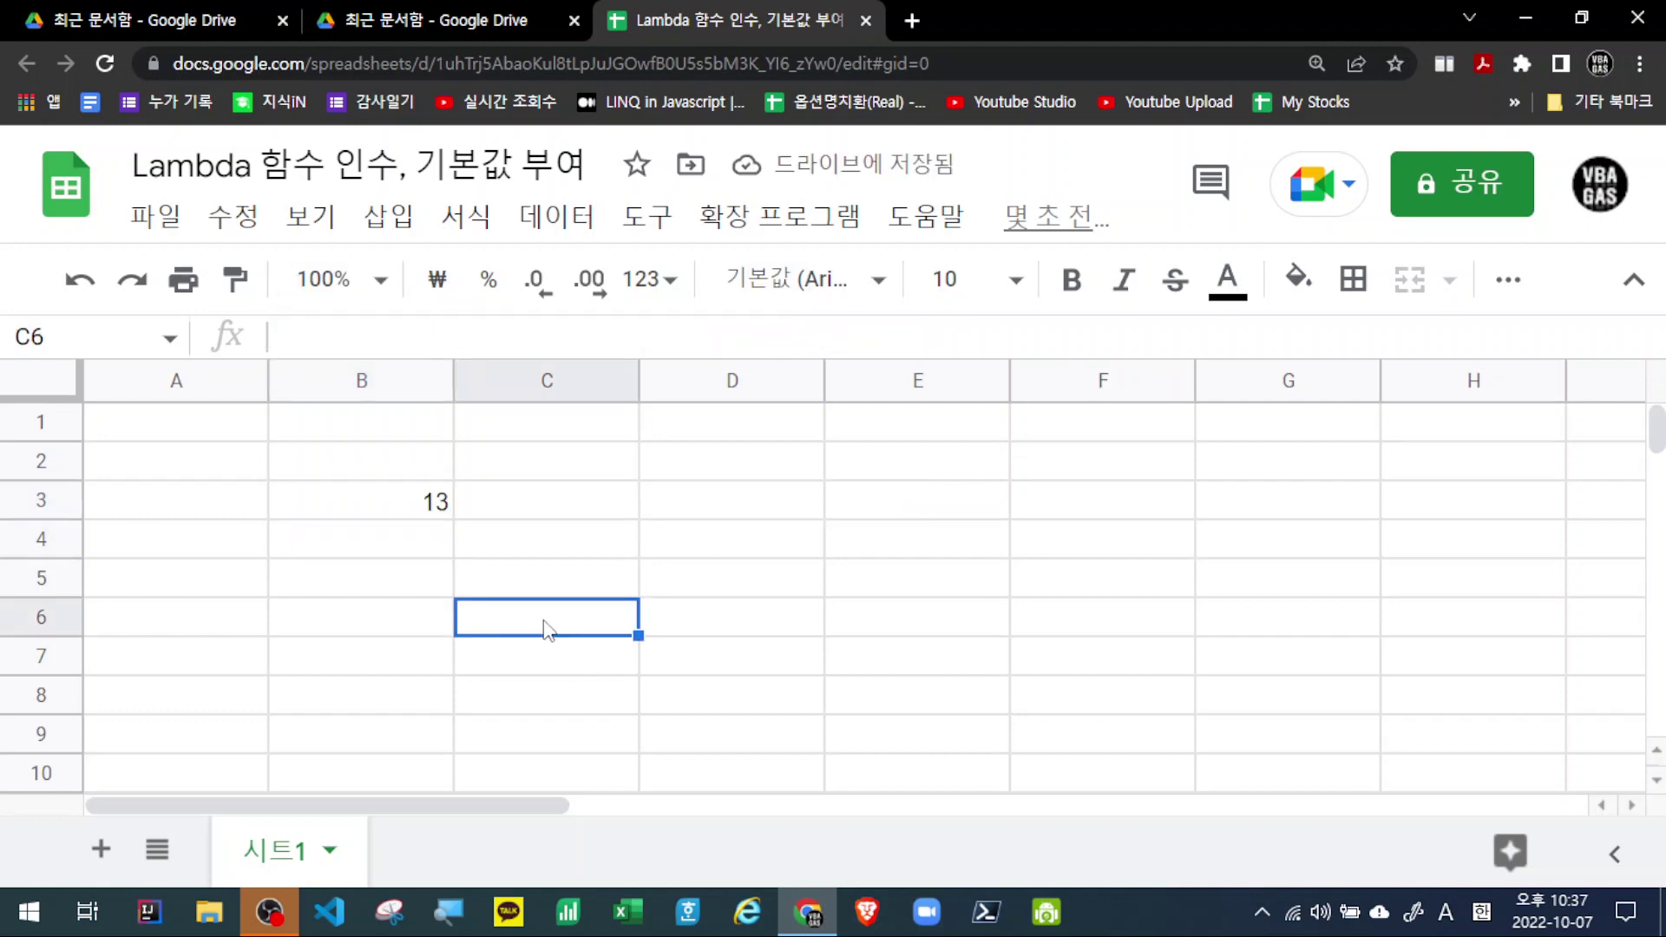